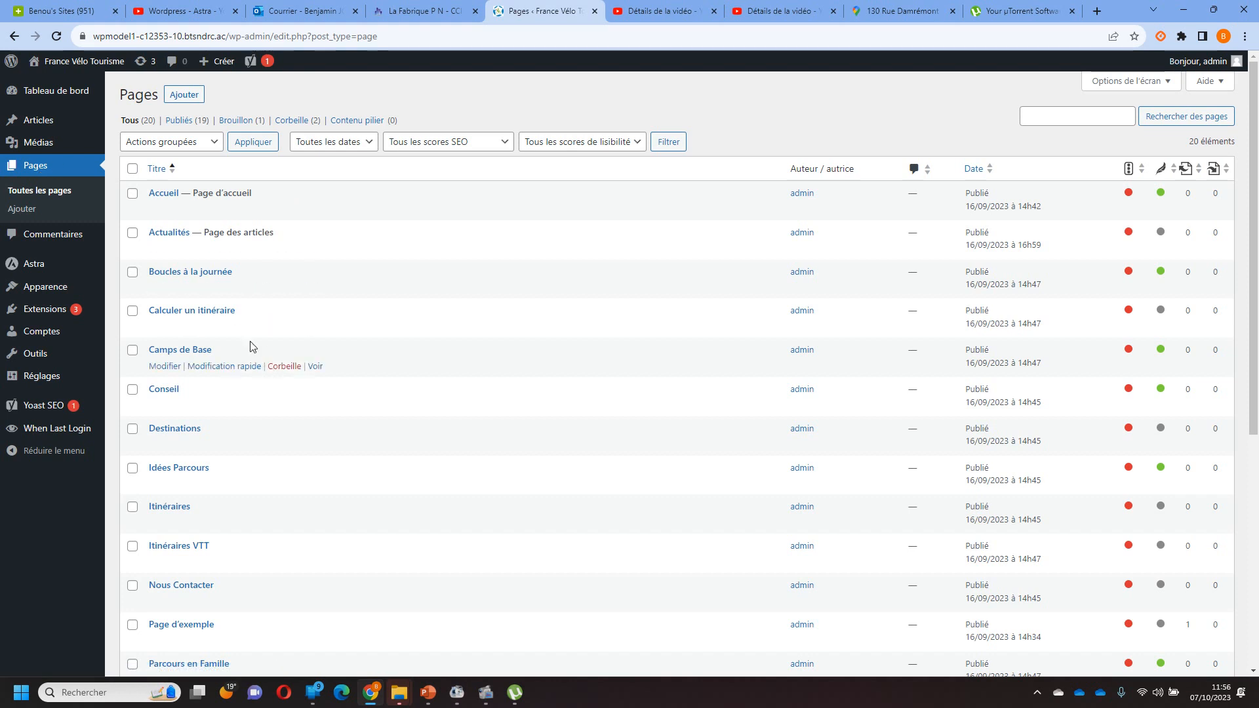
# Open the Itinéraires VTT page for editing and copy the red heading line from slide 39 in PowerPoint.
pyautogui.click(196, 545)
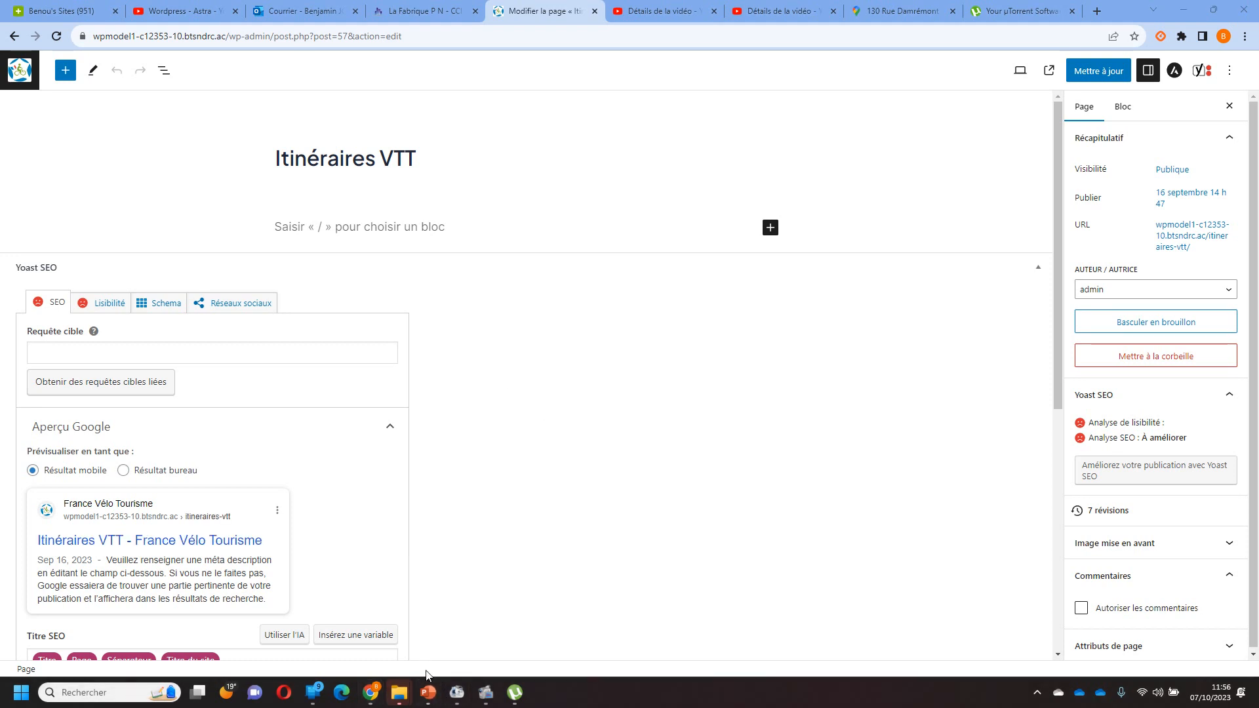
pyautogui.click(428, 692)
pyautogui.tripleClick(547, 261)
pyautogui.hotkey('ctrl', 'c')
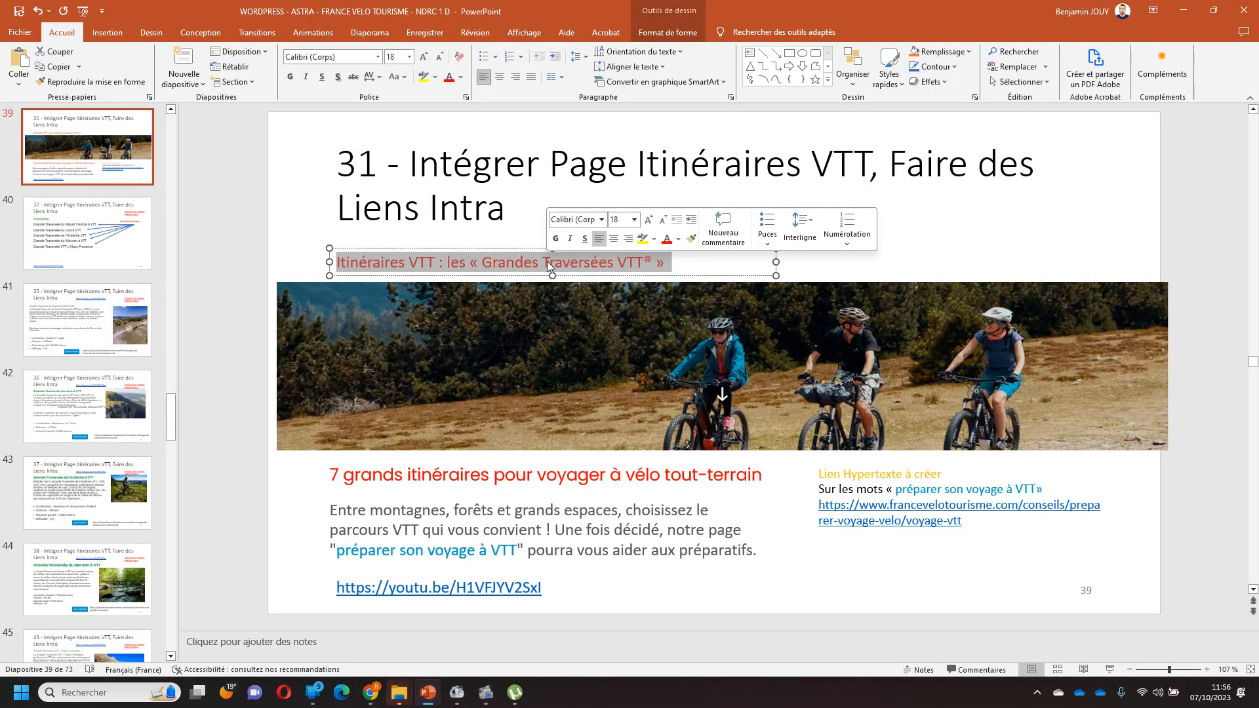
# Back in the WordPress editor, add an H1 heading reading "Itinéraires VTT : les « Grandes Traversées VTT® »" under the page title.
pyautogui.click(370, 692)
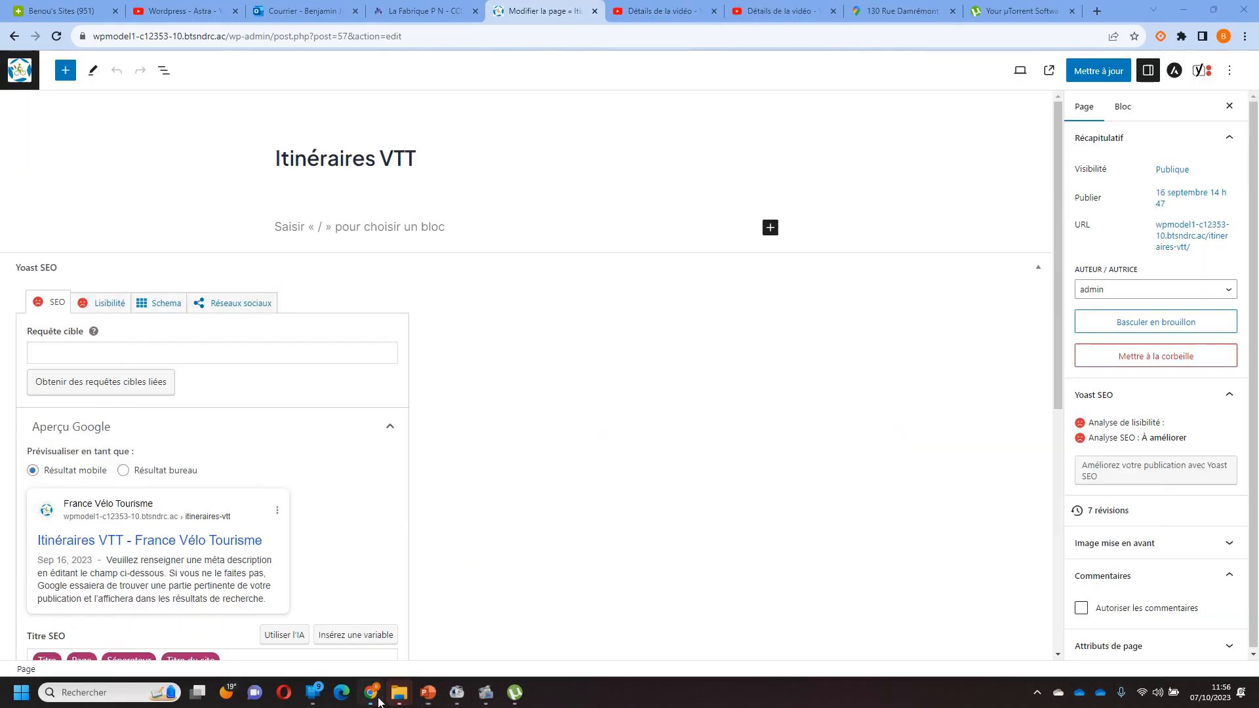
pyautogui.click(771, 228)
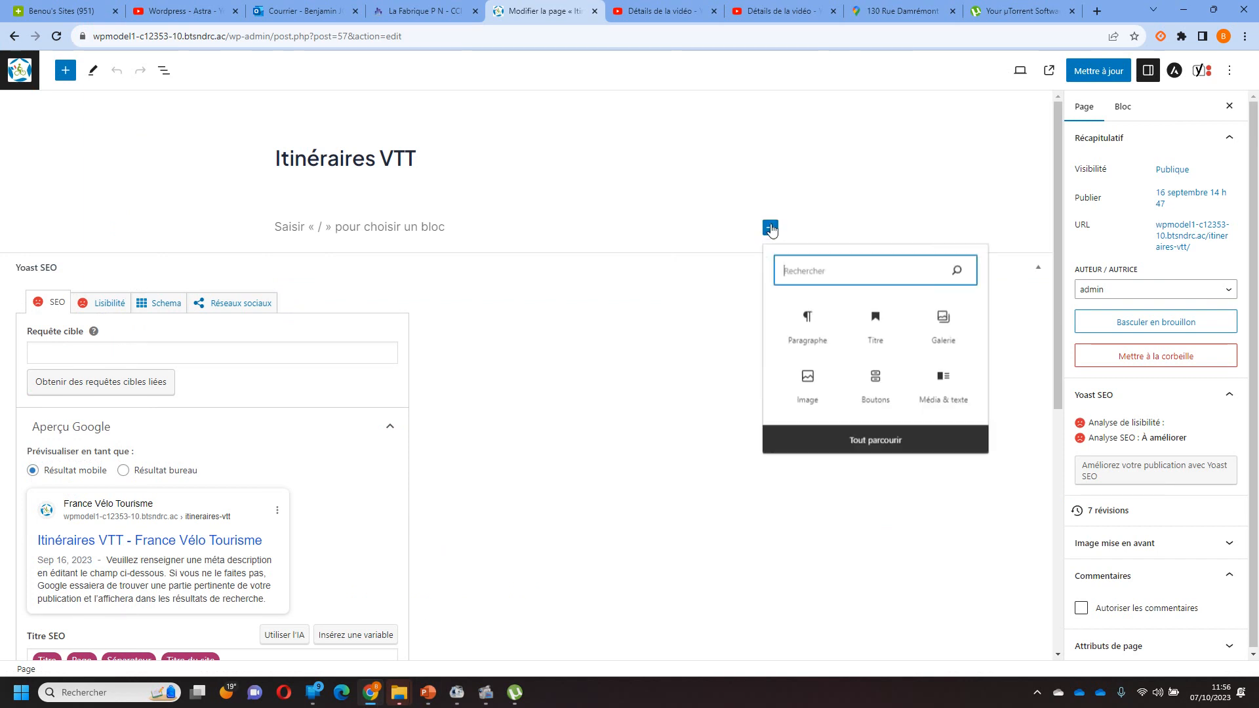
pyautogui.click(887, 336)
pyautogui.click(358, 190)
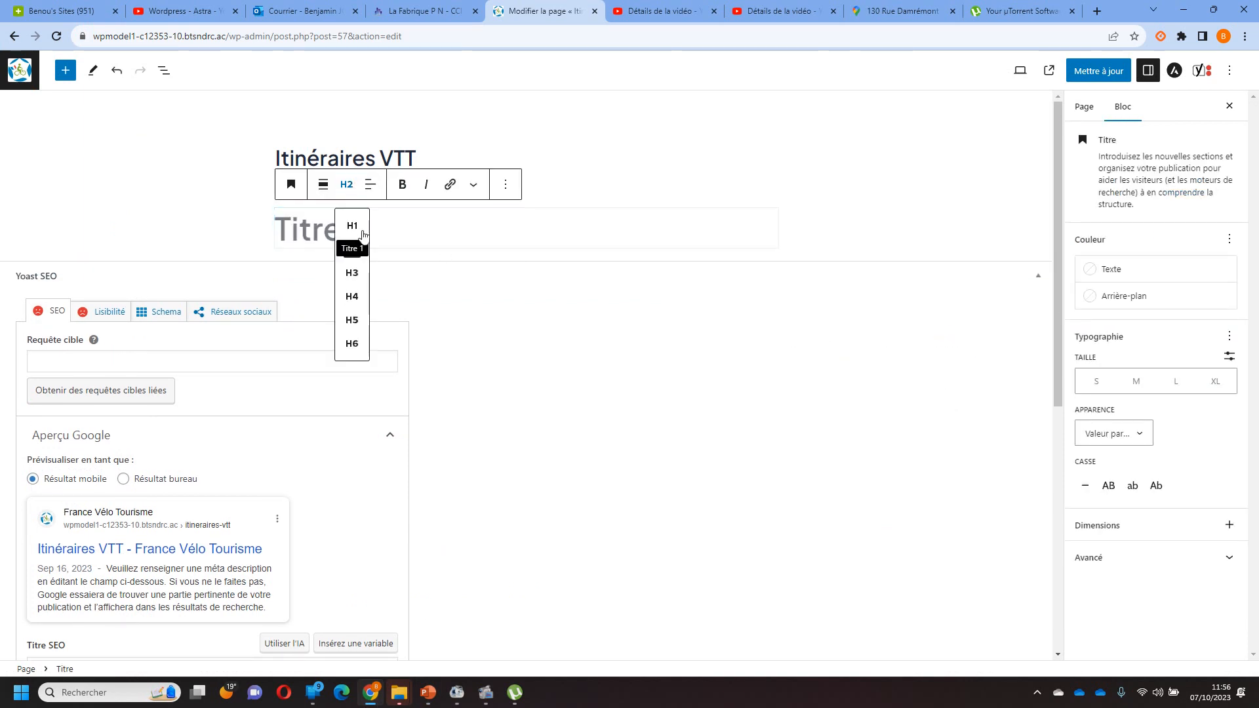
pyautogui.click(353, 245)
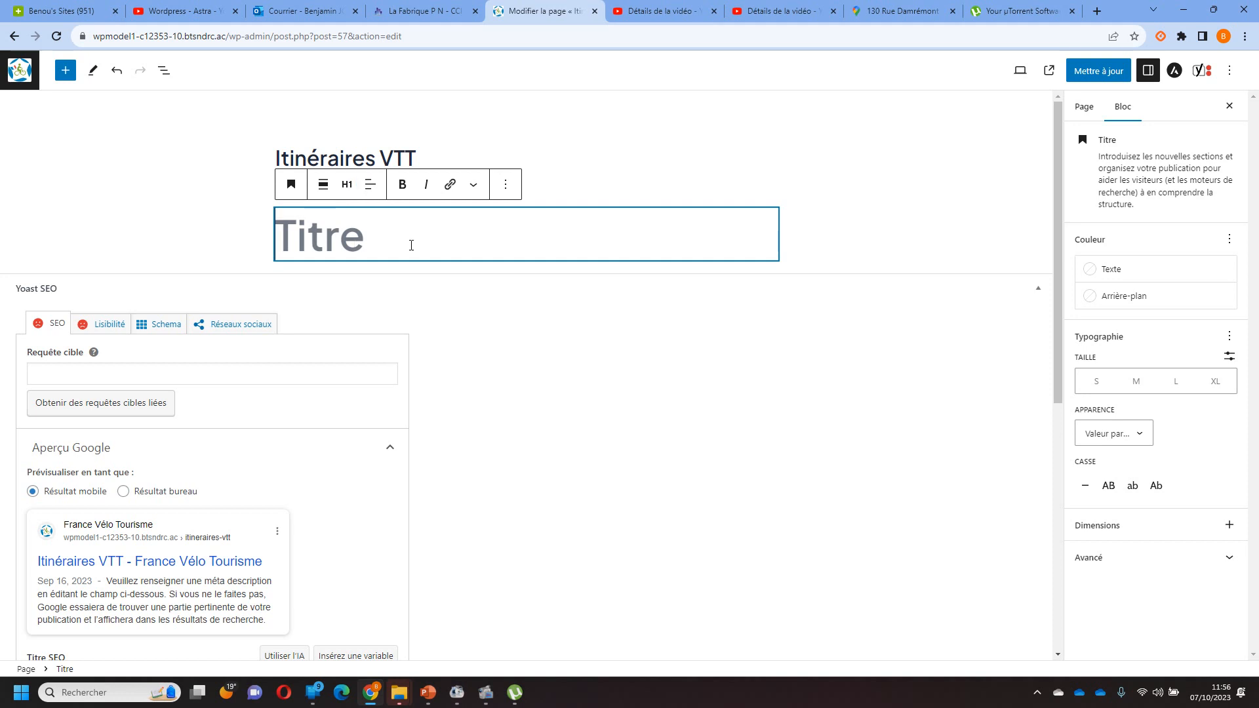
pyautogui.hotkey('ctrl', 'v')
pyautogui.click(853, 298)
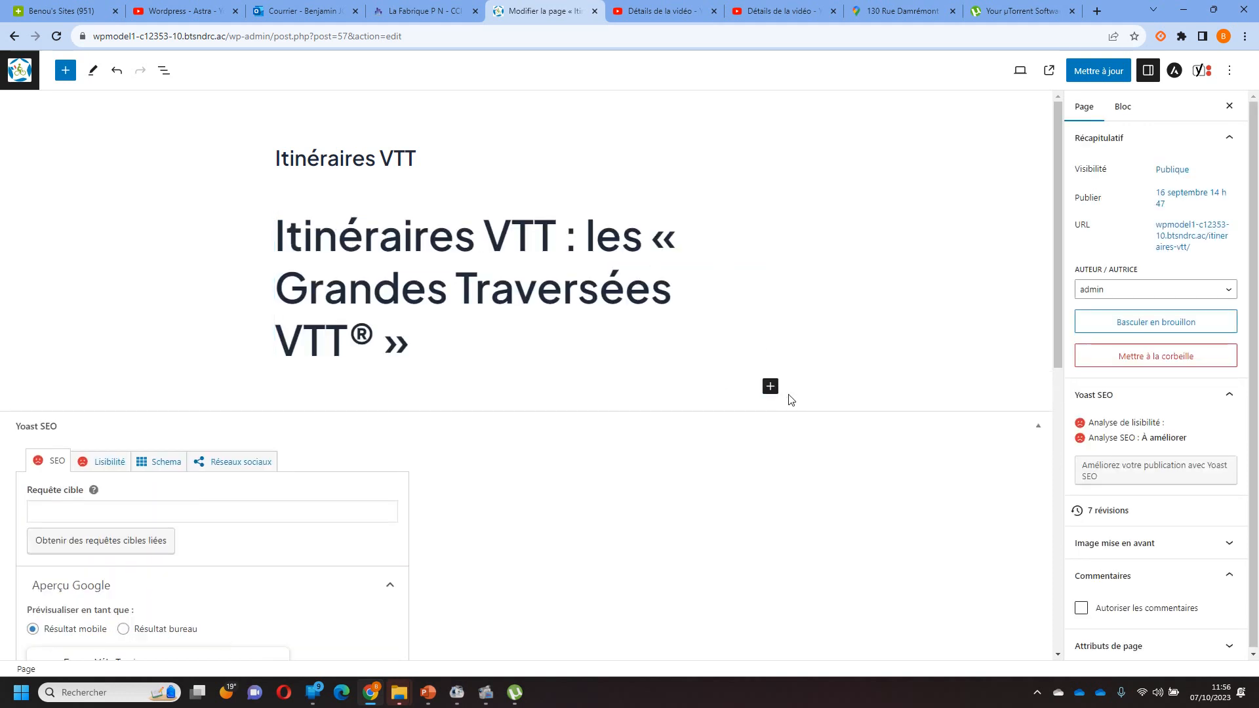
# Insert itineraire-vtt.png from the media library below the H1 heading, checking its alternative text, caption and description.
pyautogui.click(770, 386)
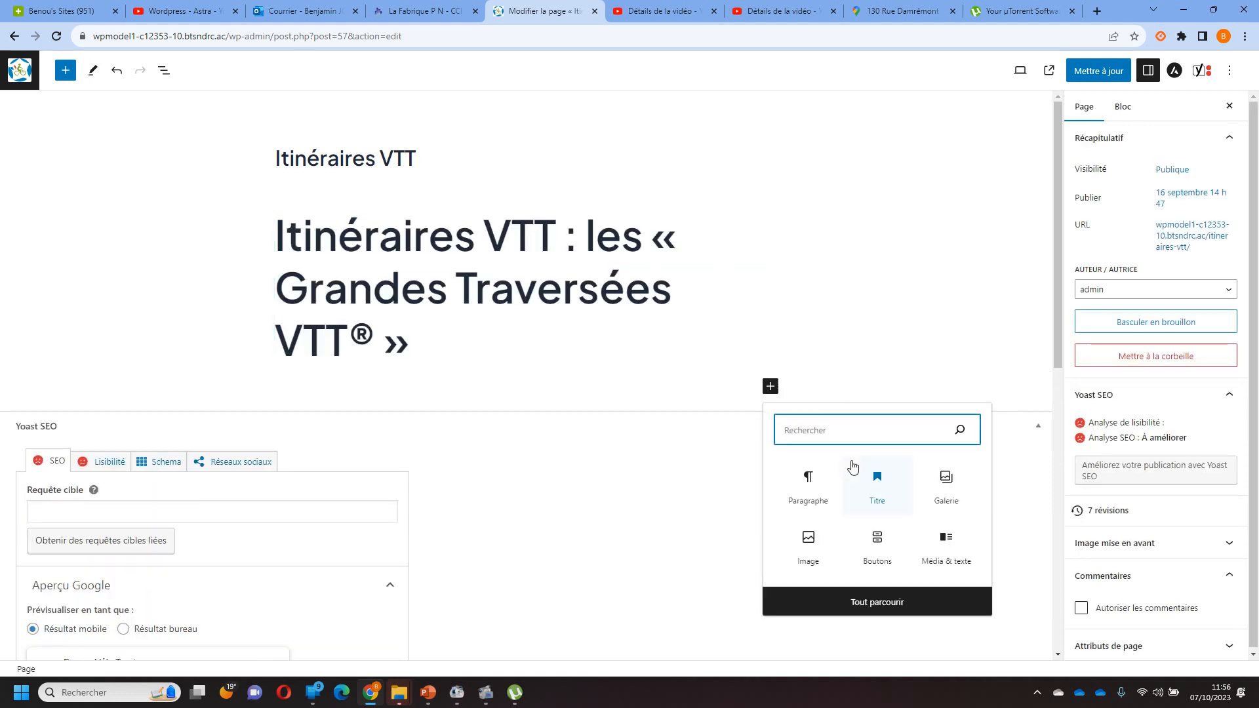
pyautogui.click(808, 544)
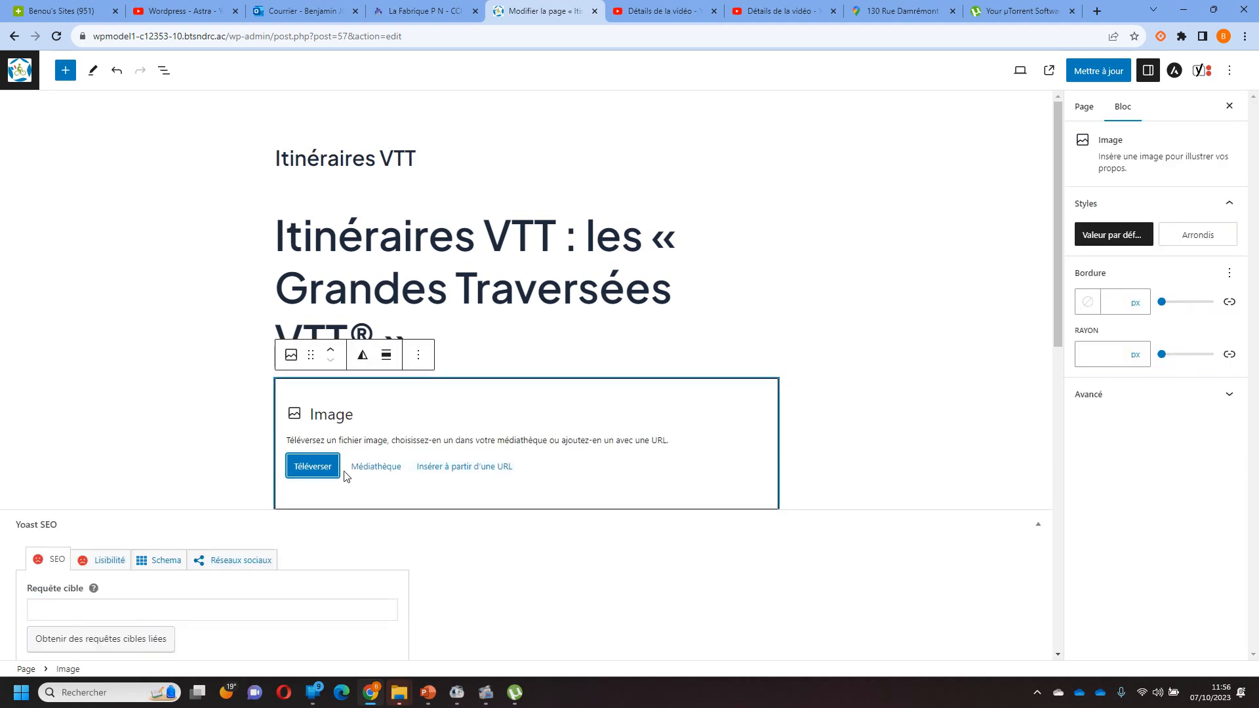
pyautogui.click(378, 472)
pyautogui.click(505, 321)
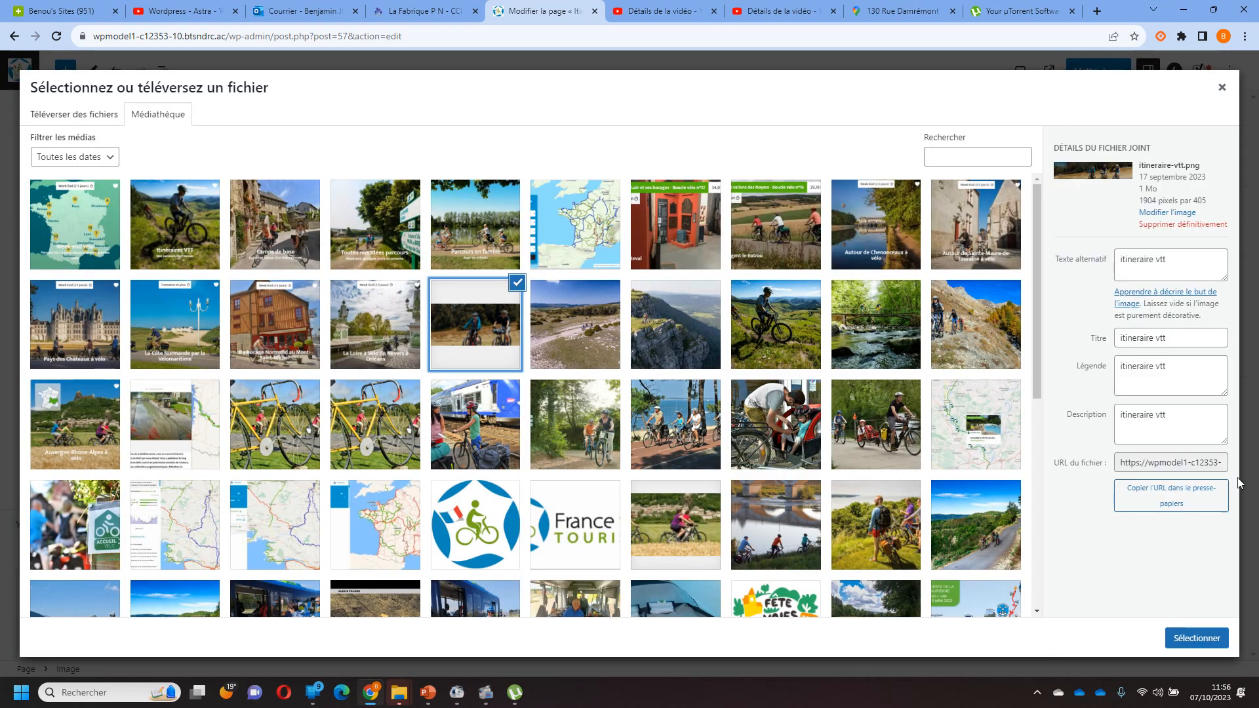
pyautogui.moveTo(1188, 266); pyautogui.dragTo(1101, 274)
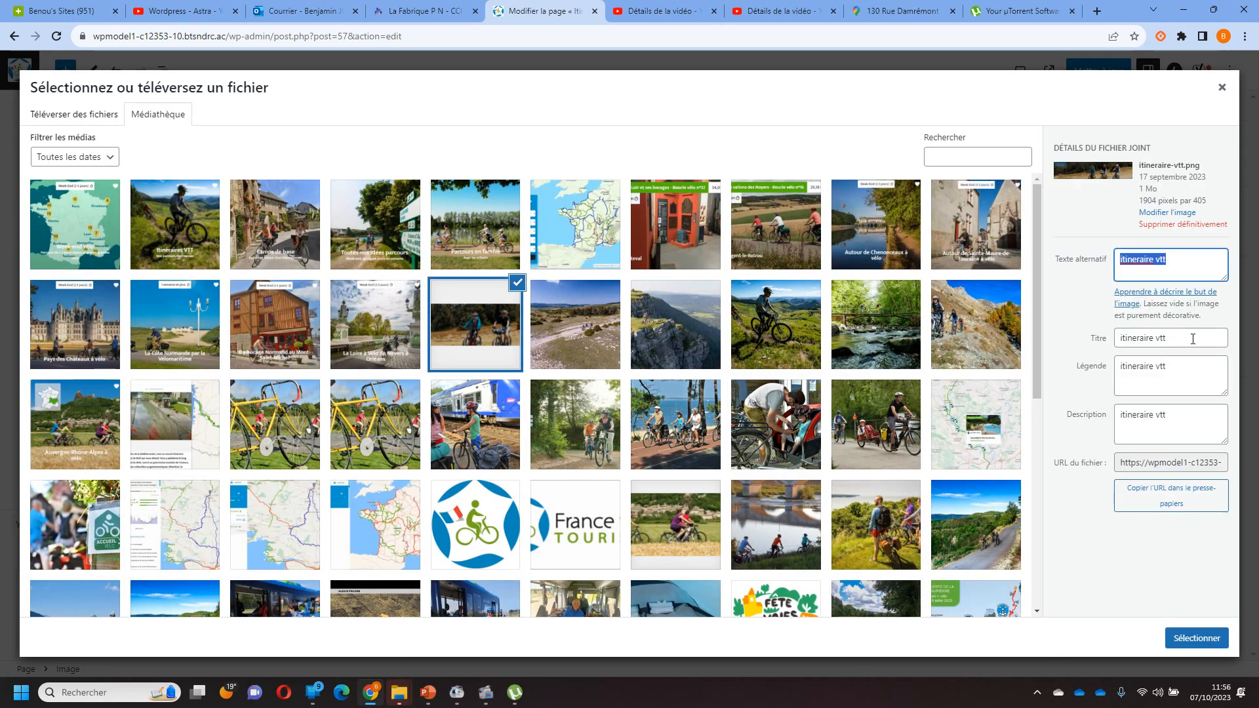
pyautogui.moveTo(1208, 375); pyautogui.dragTo(1113, 371)
pyautogui.click(1184, 419)
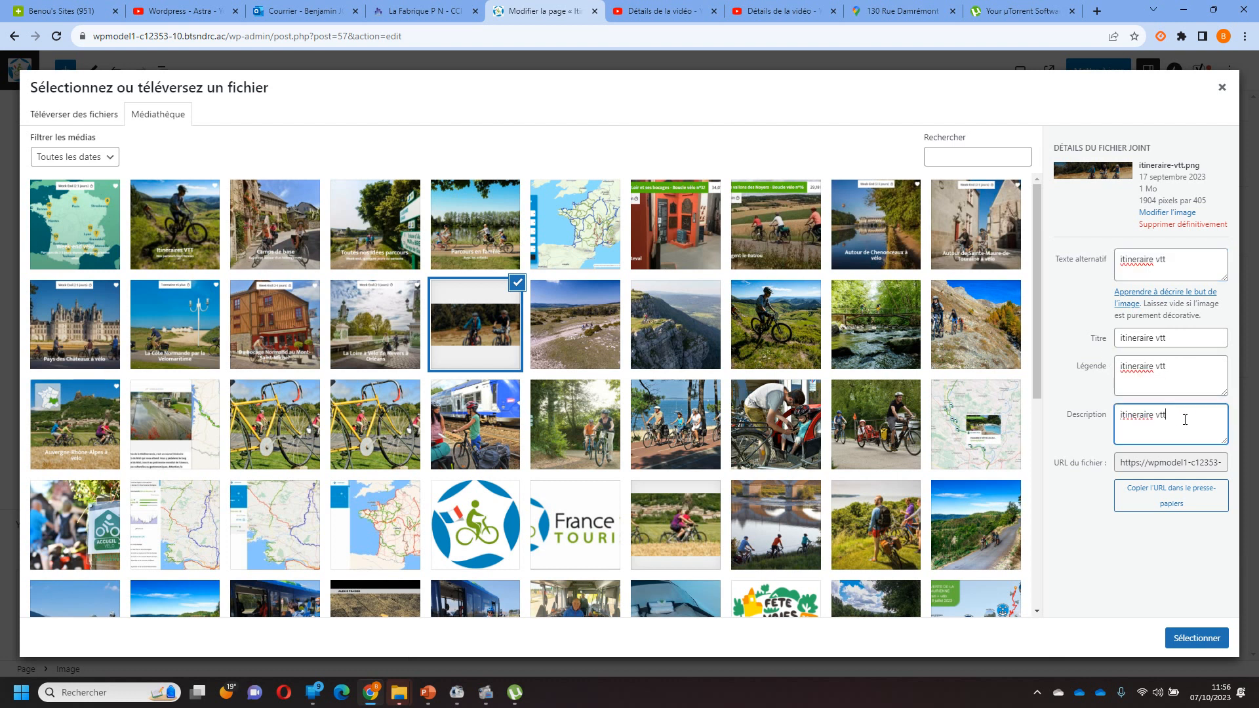
pyautogui.click(1200, 645)
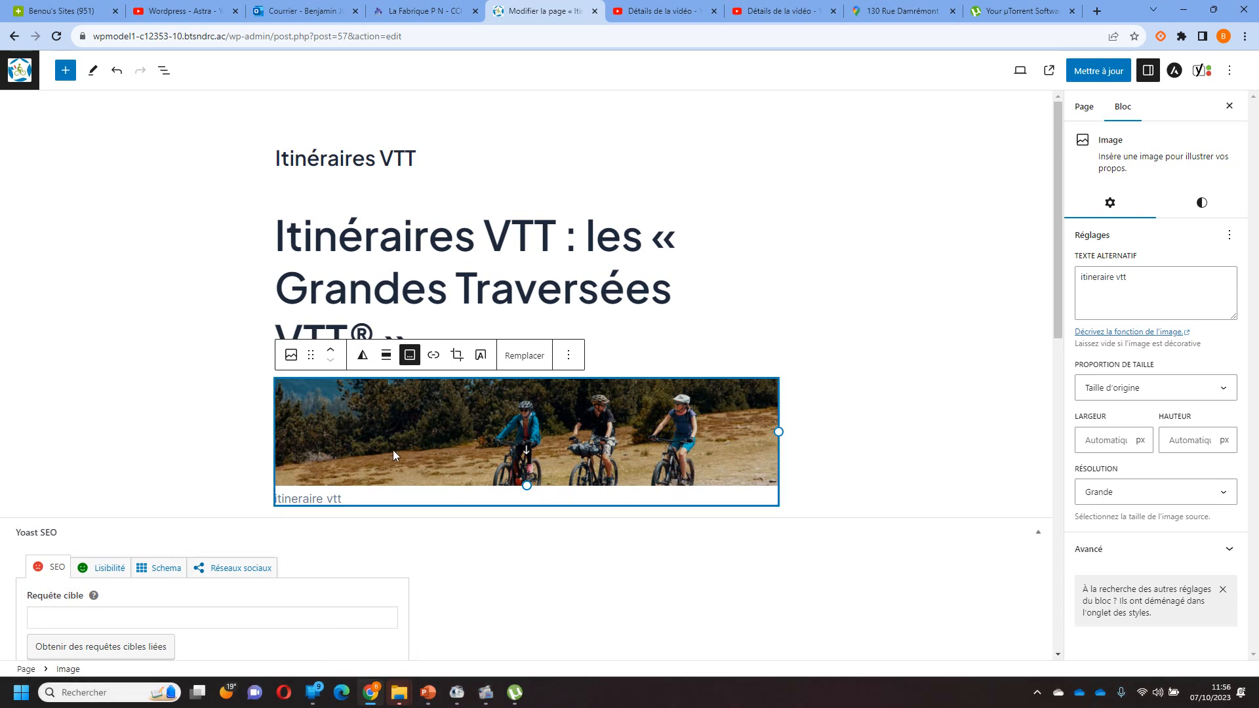
# Set the cyclists image to full width (Pleine largeur) and deselect it.
pyautogui.click(386, 354)
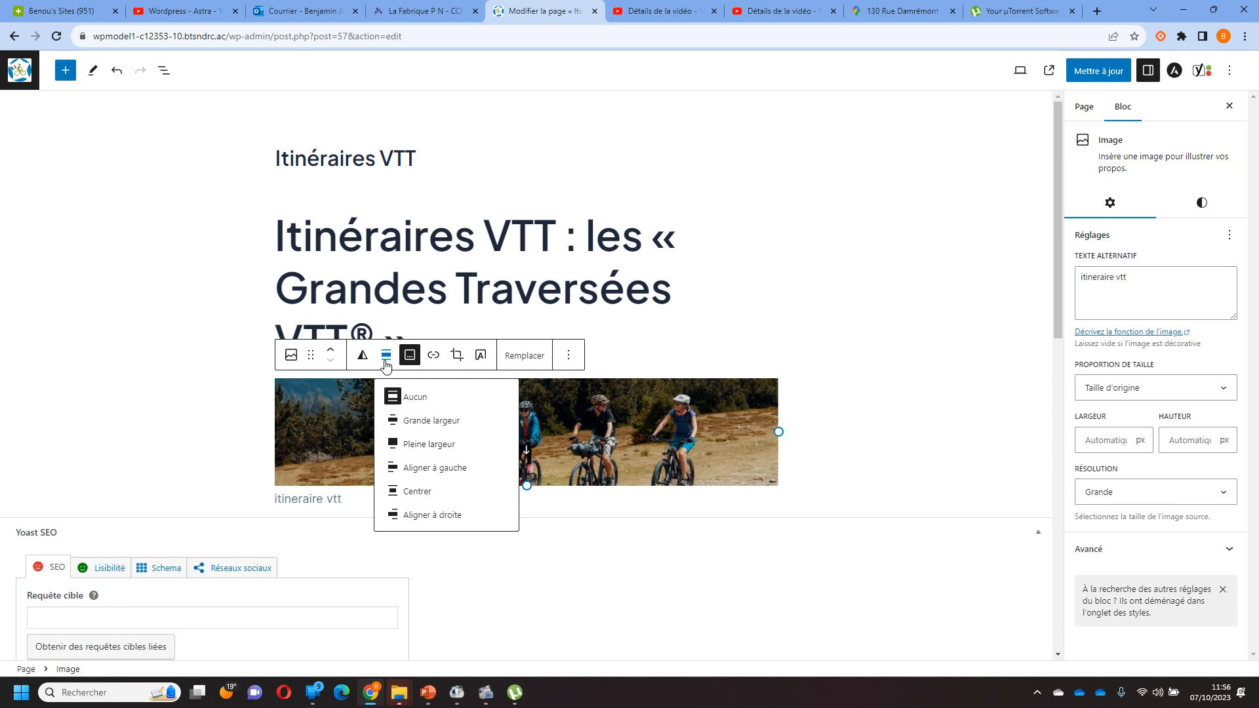
pyautogui.click(428, 444)
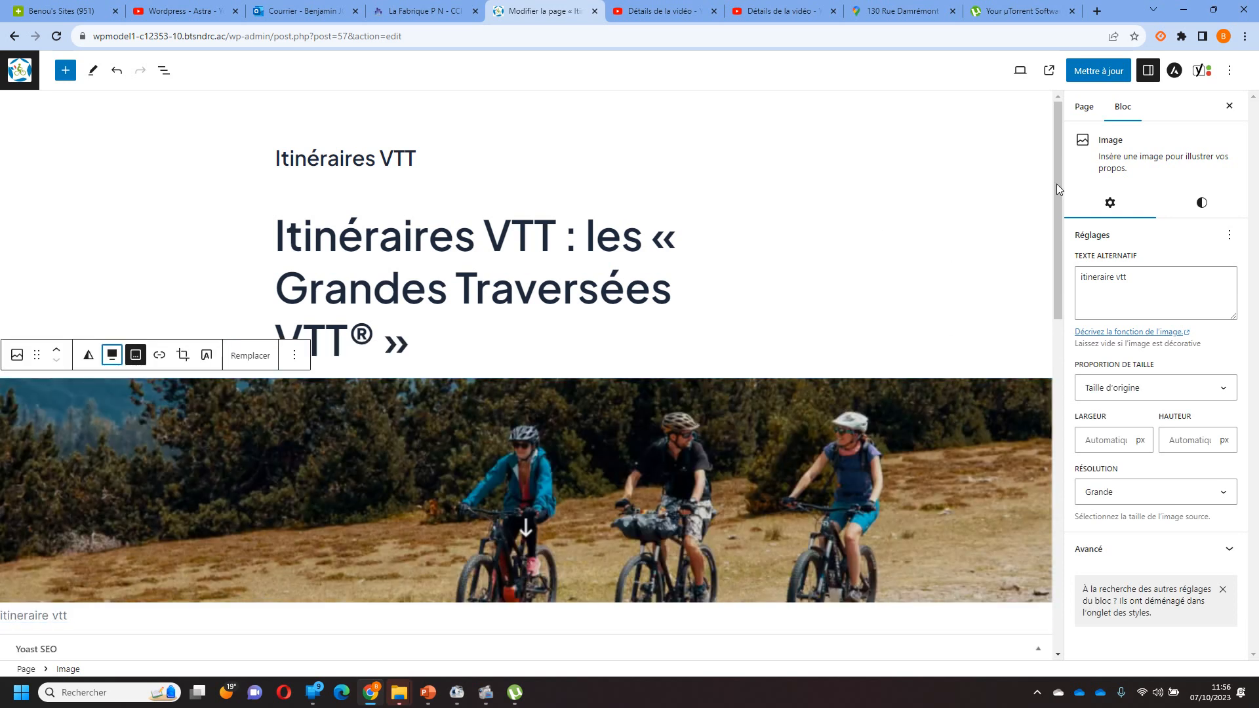
pyautogui.scroll(-4, 926, 312)
pyautogui.click(643, 358)
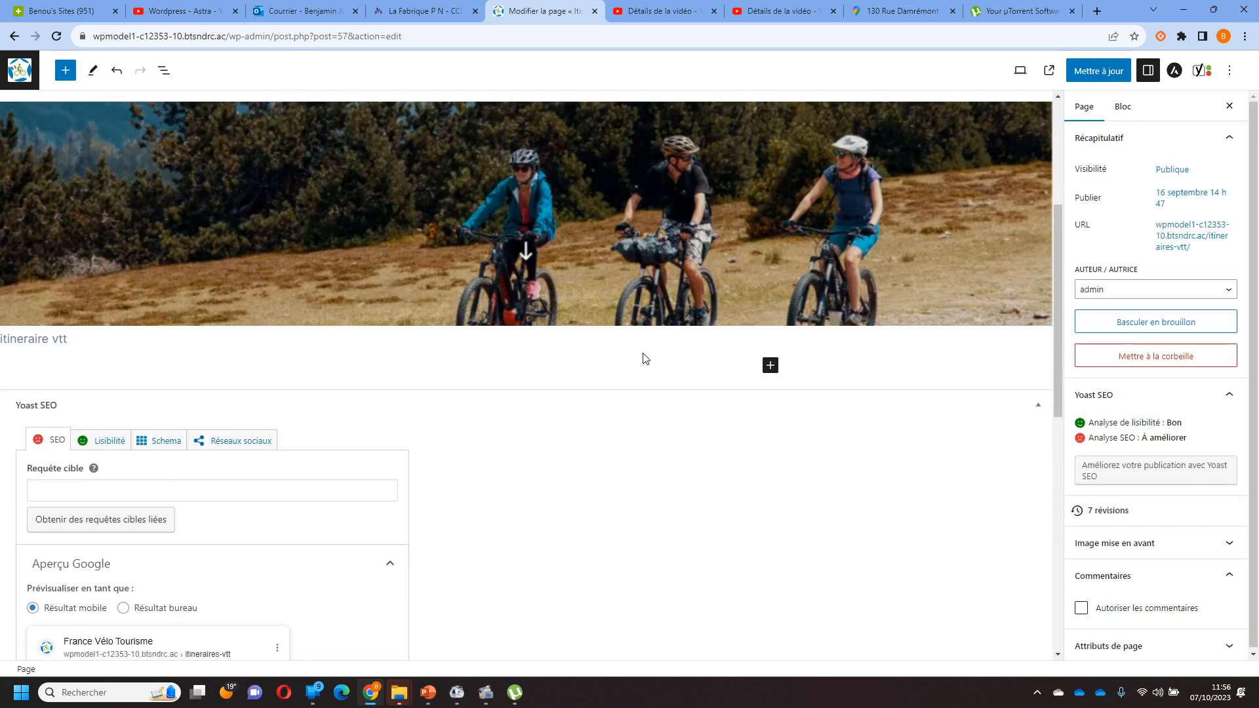
# Copy "7 grands itinéraires pour voyager à vélo tout-terrain" from the PowerPoint slide and add it as an H2 heading below the image.
pyautogui.click(771, 367)
pyautogui.click(813, 464)
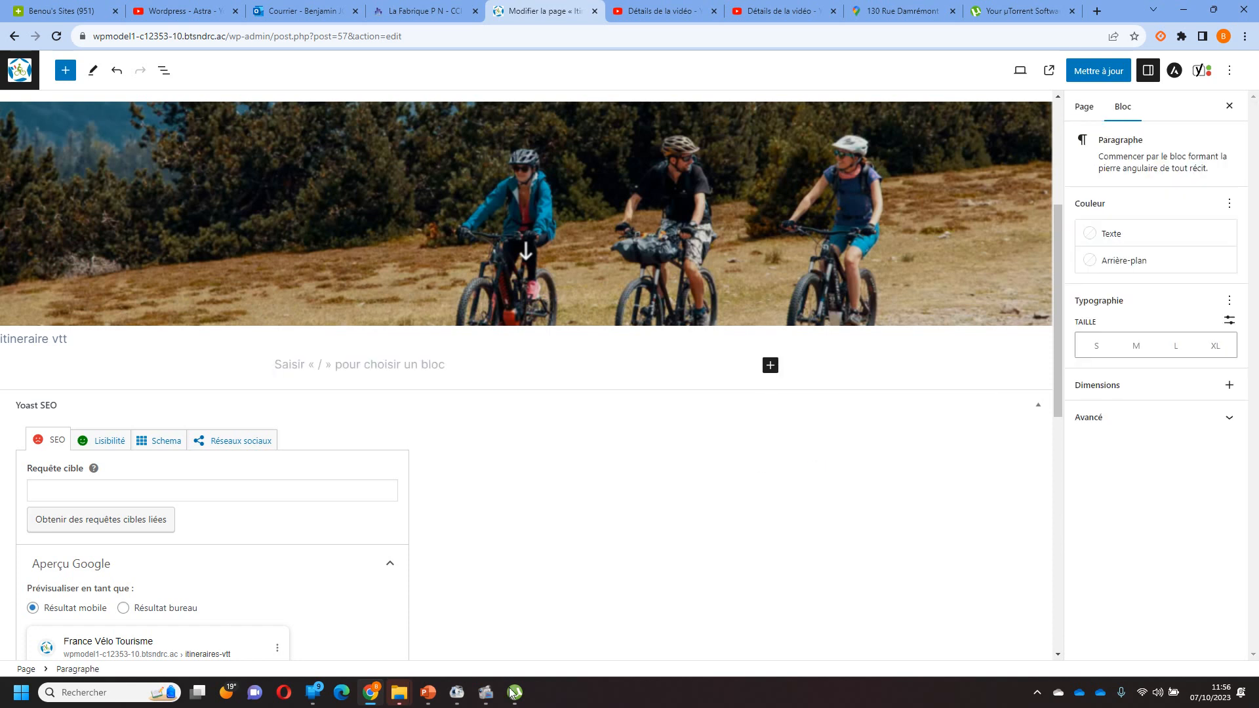
pyautogui.click(427, 695)
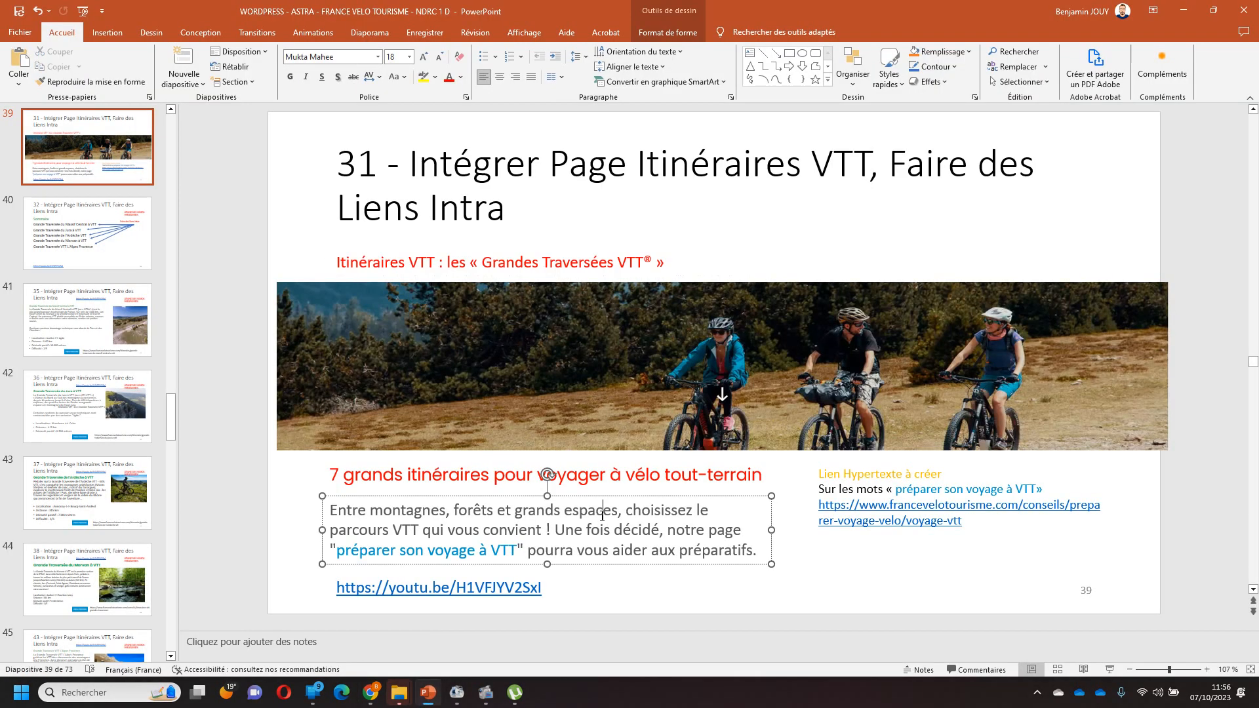
pyautogui.tripleClick(420, 475)
pyautogui.hotkey('ctrl', 'c')
pyautogui.click(368, 696)
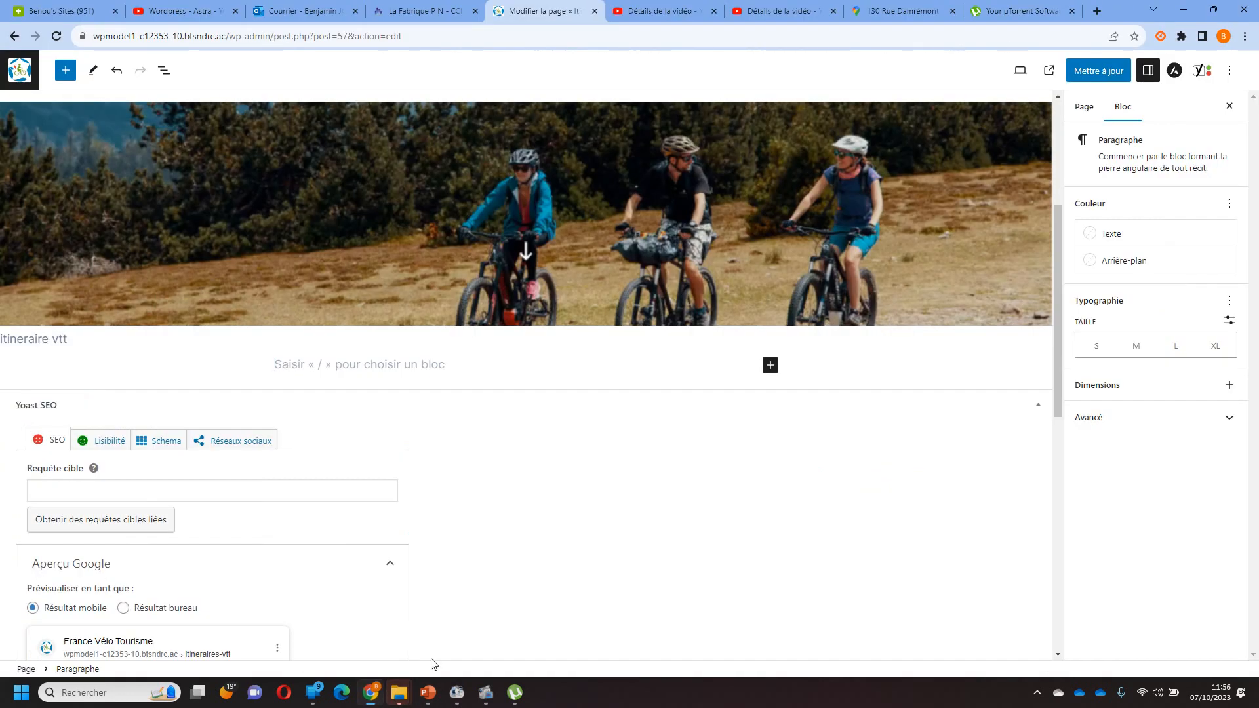
pyautogui.click(770, 365)
pyautogui.click(877, 468)
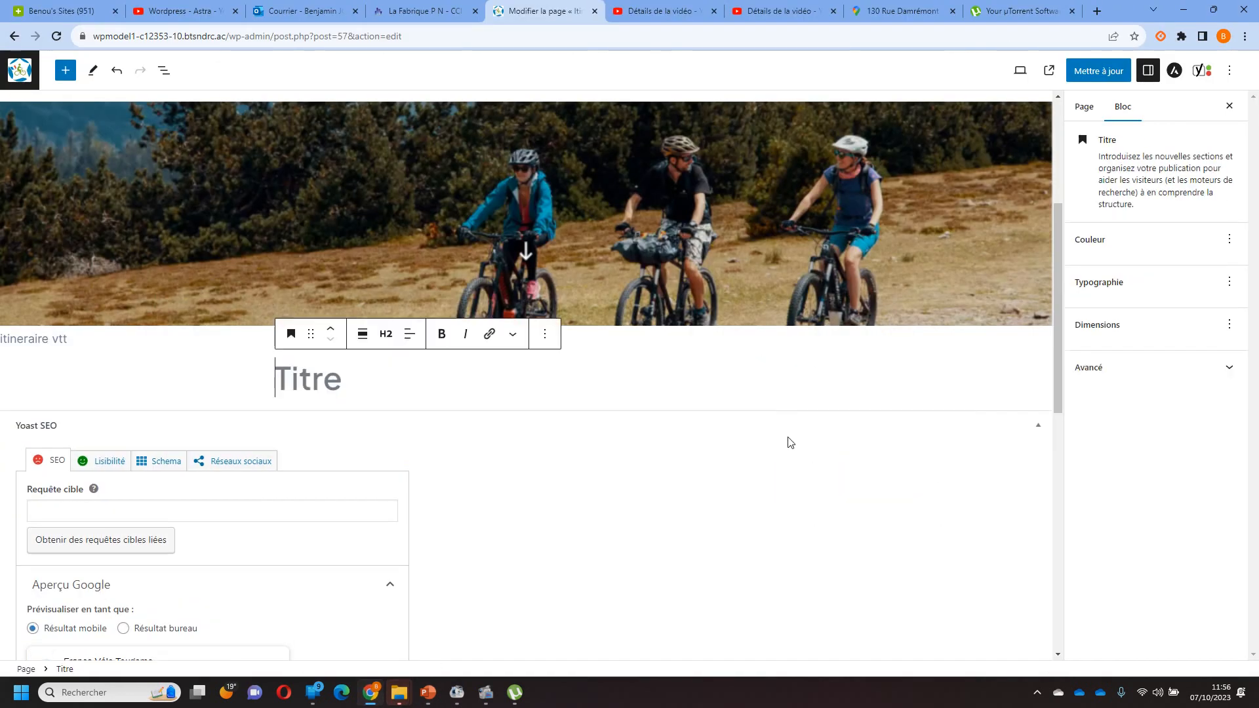
pyautogui.hotkey('ctrl', 'v')
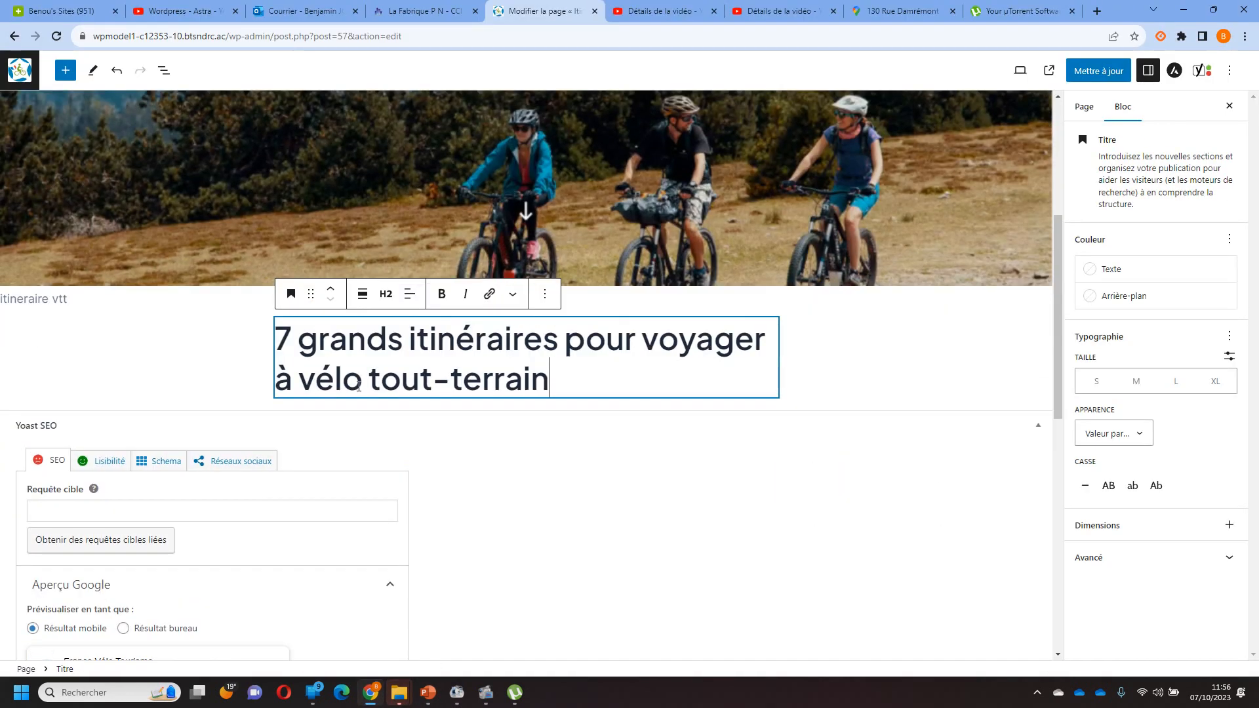
pyautogui.click(845, 388)
# Add a paragraph below the H2 heading with the slide's text from "Entre montagnes, forêts et grands espaces" to "préparatifs".
pyautogui.click(771, 418)
pyautogui.click(806, 514)
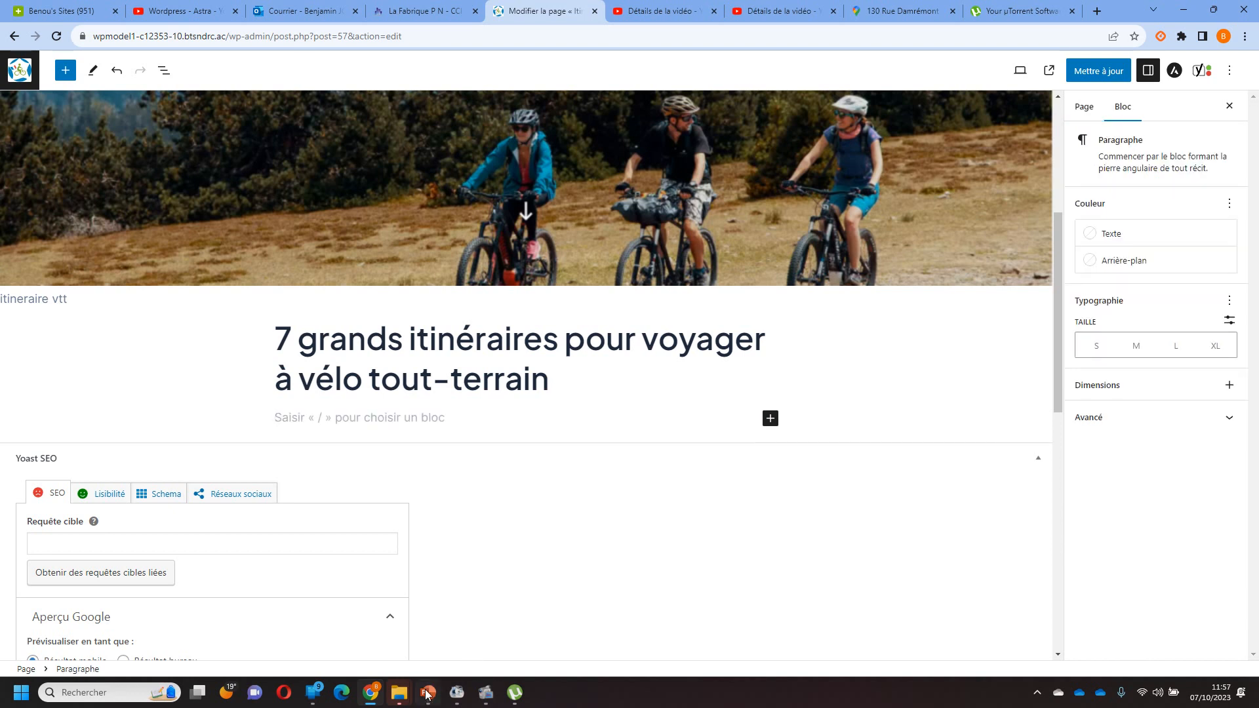
pyautogui.click(428, 692)
pyautogui.click(599, 525)
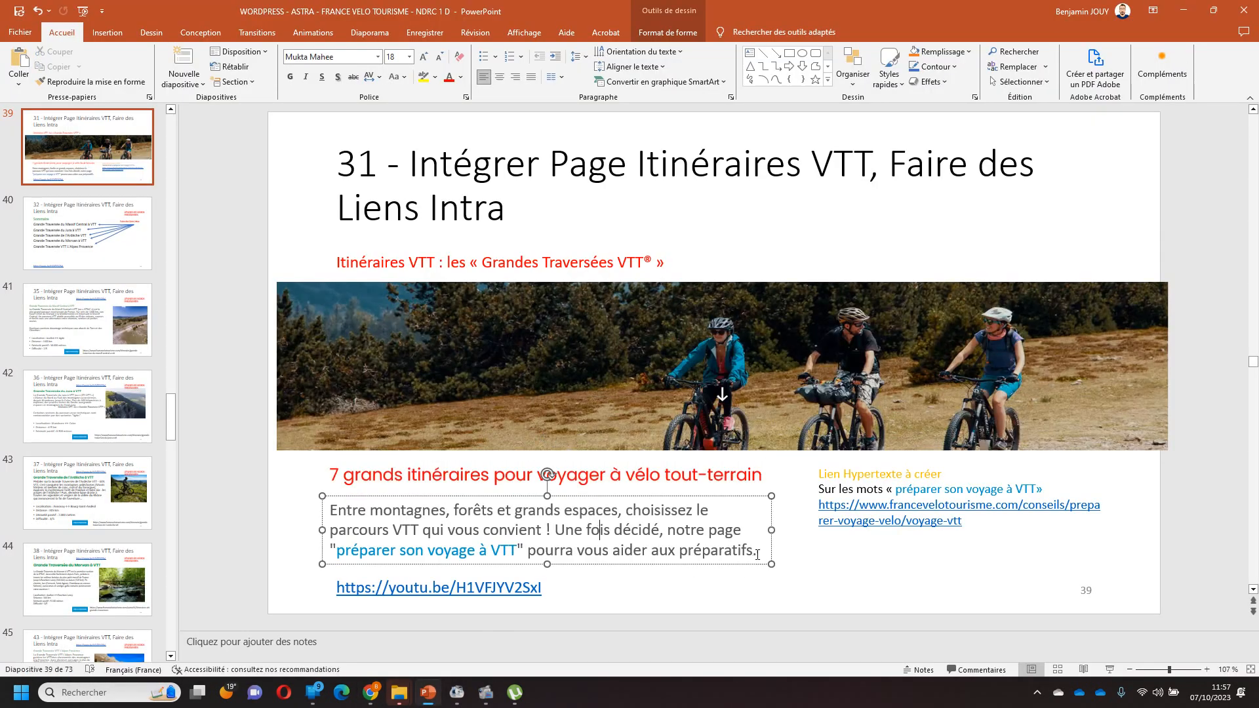
pyautogui.moveTo(752, 551); pyautogui.dragTo(330, 510)
pyautogui.hotkey('ctrl', 'c')
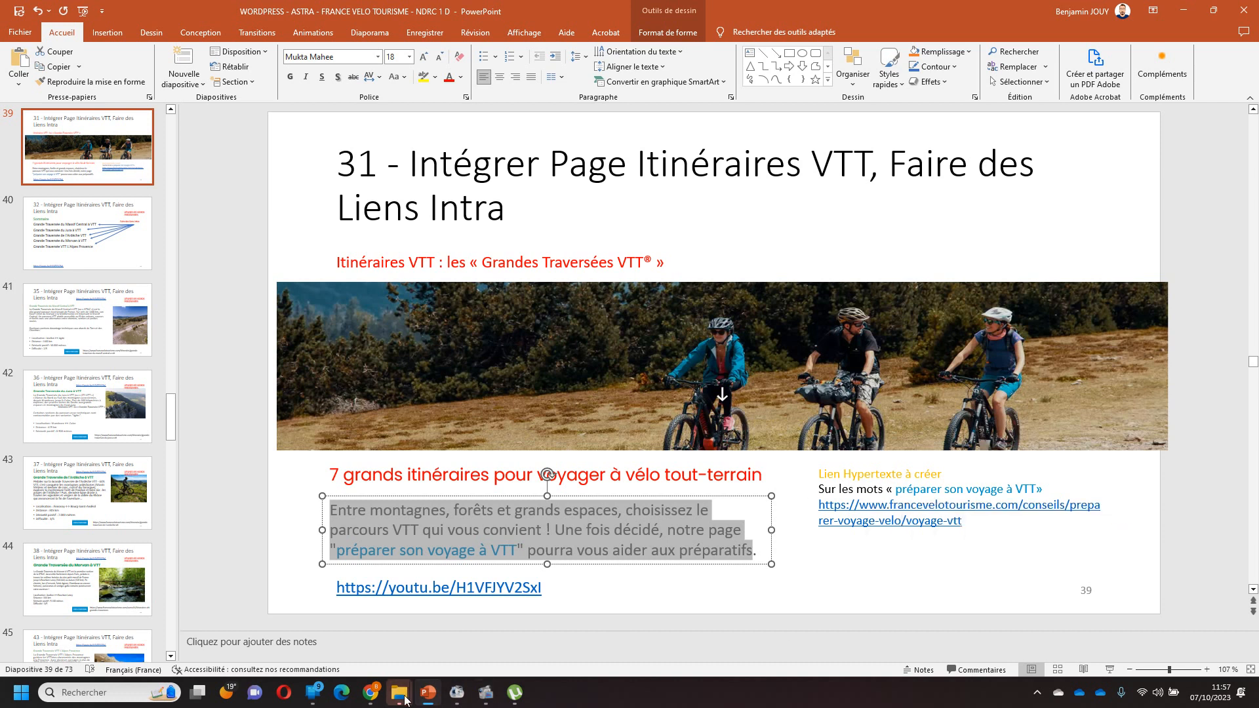
pyautogui.click(371, 692)
pyautogui.click(410, 413)
pyautogui.hotkey('ctrl', 'v')
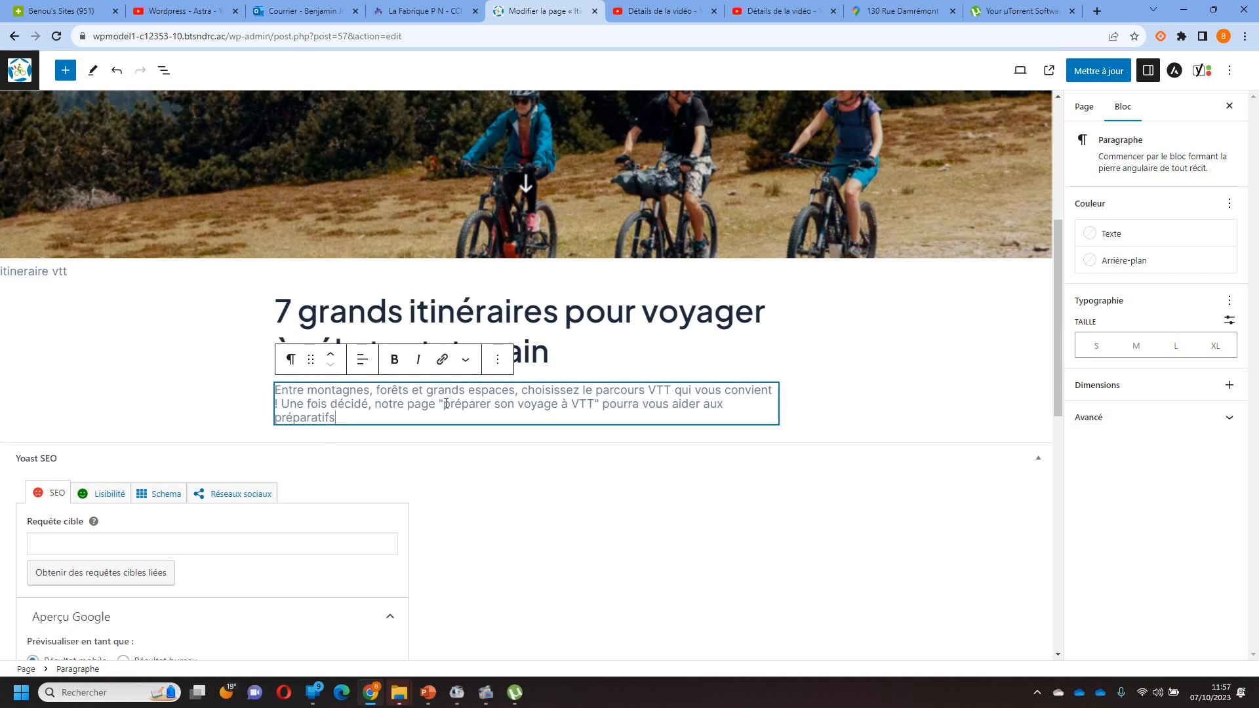
pyautogui.moveTo(445, 404); pyautogui.dragTo(590, 407)
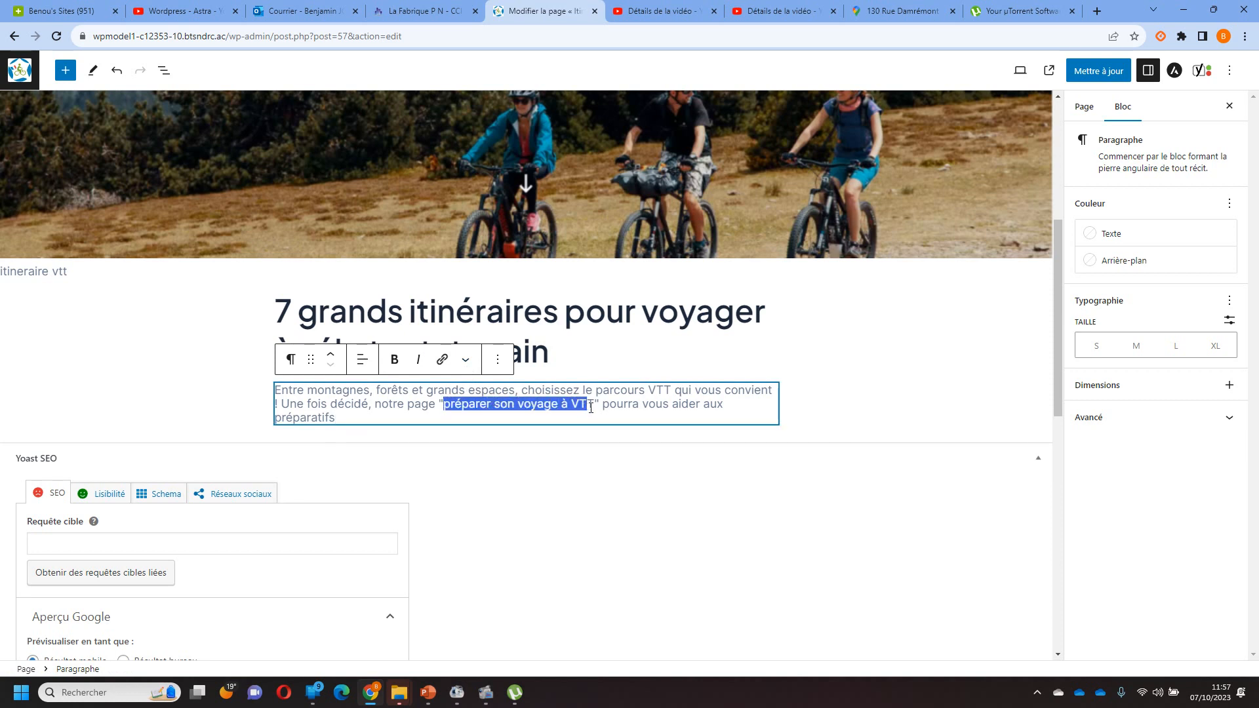
pyautogui.click(442, 359)
pyautogui.click(430, 693)
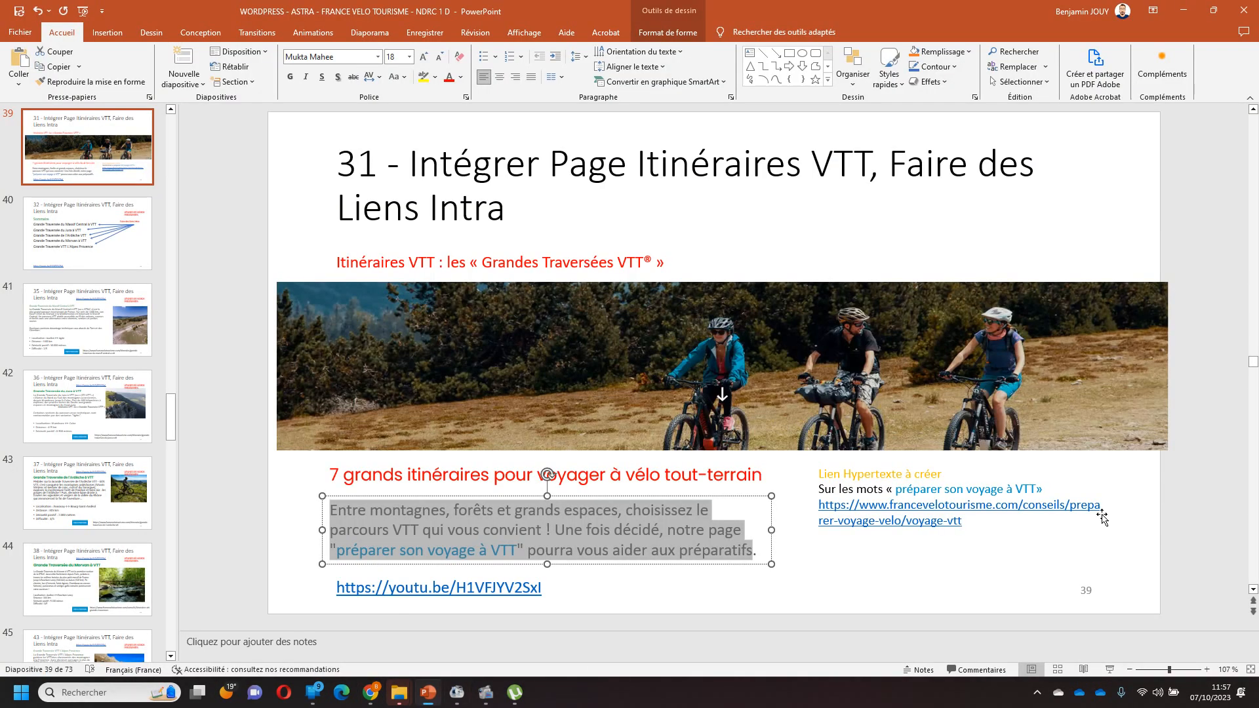
pyautogui.moveTo(964, 521); pyautogui.dragTo(803, 503)
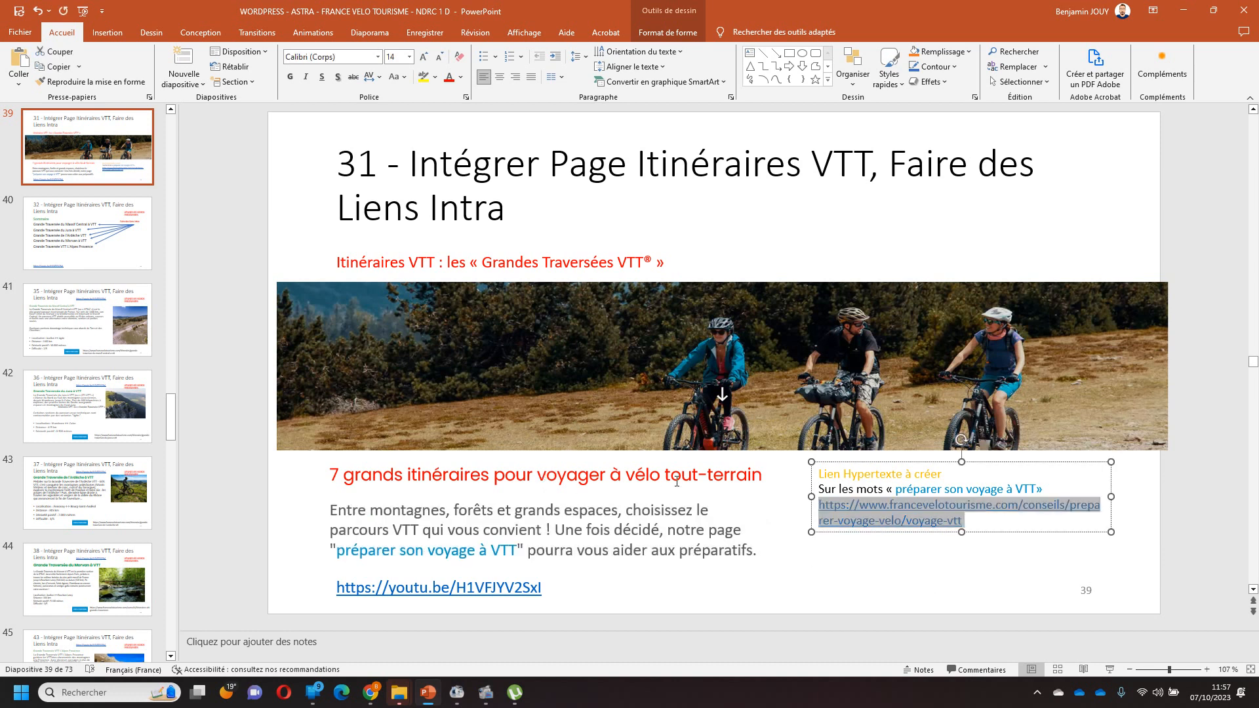
pyautogui.click(371, 692)
pyautogui.hotkey('ctrl', 'v')
pyautogui.click(867, 422)
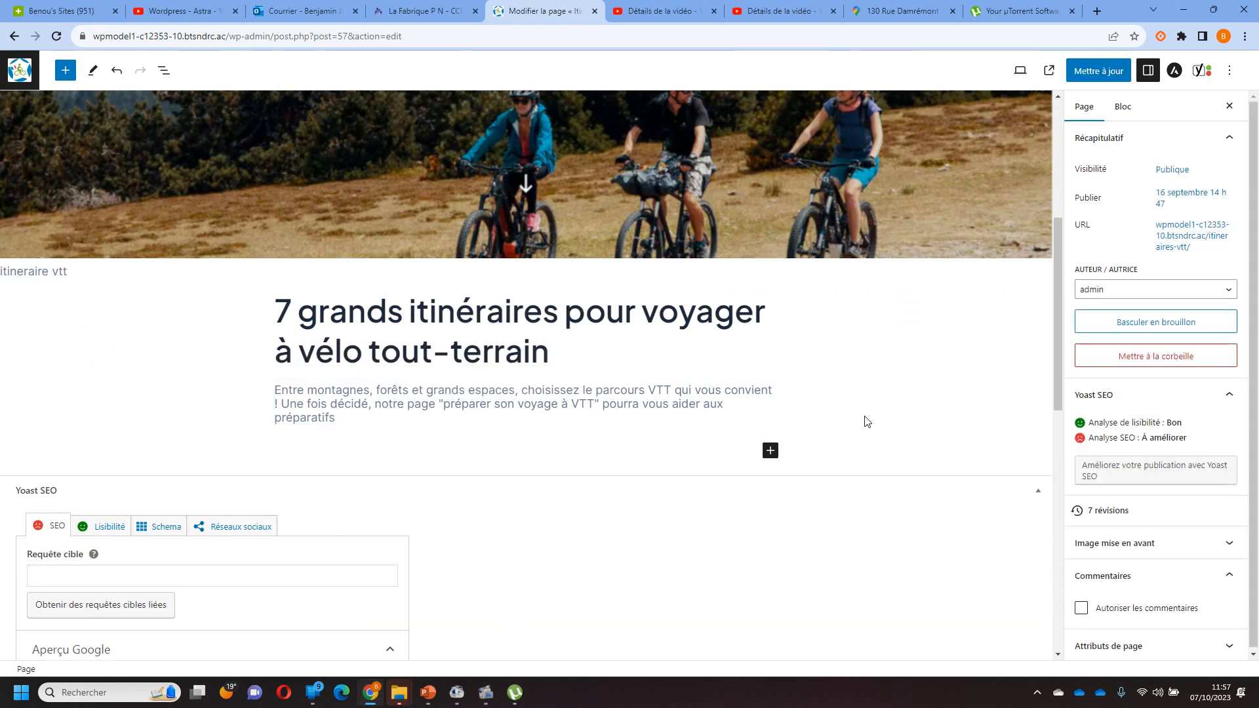
# Copy "Sommaire" from slide 40 in PowerPoint and add it as an H2 heading below the paragraph on the page.
pyautogui.click(428, 693)
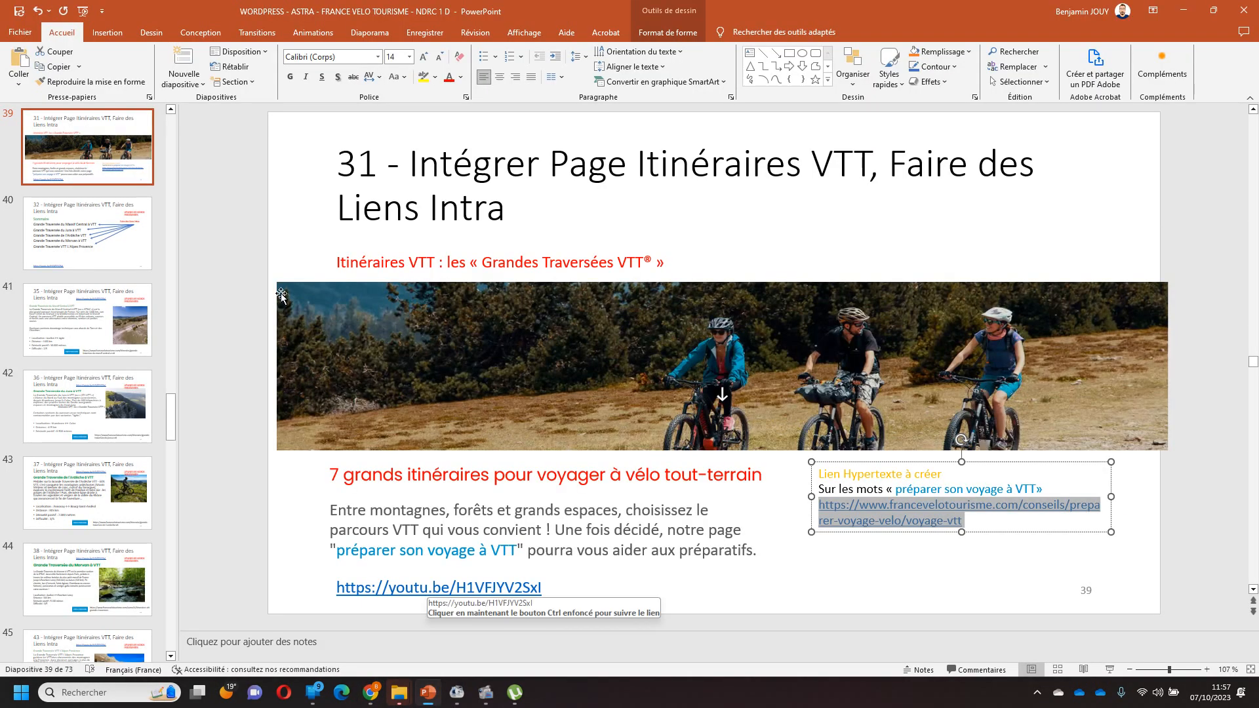
pyautogui.click(118, 230)
pyautogui.click(524, 269)
pyautogui.doubleClick(525, 269)
pyautogui.hotkey('ctrl', 'c')
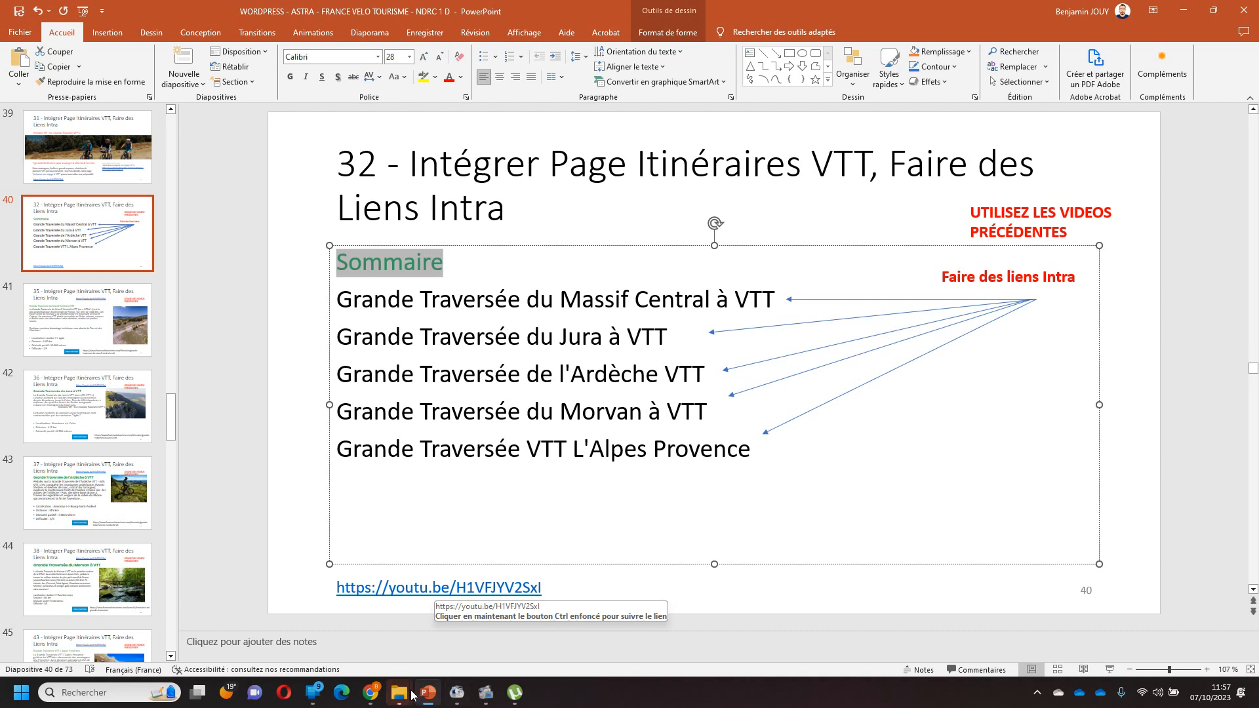
pyautogui.click(370, 693)
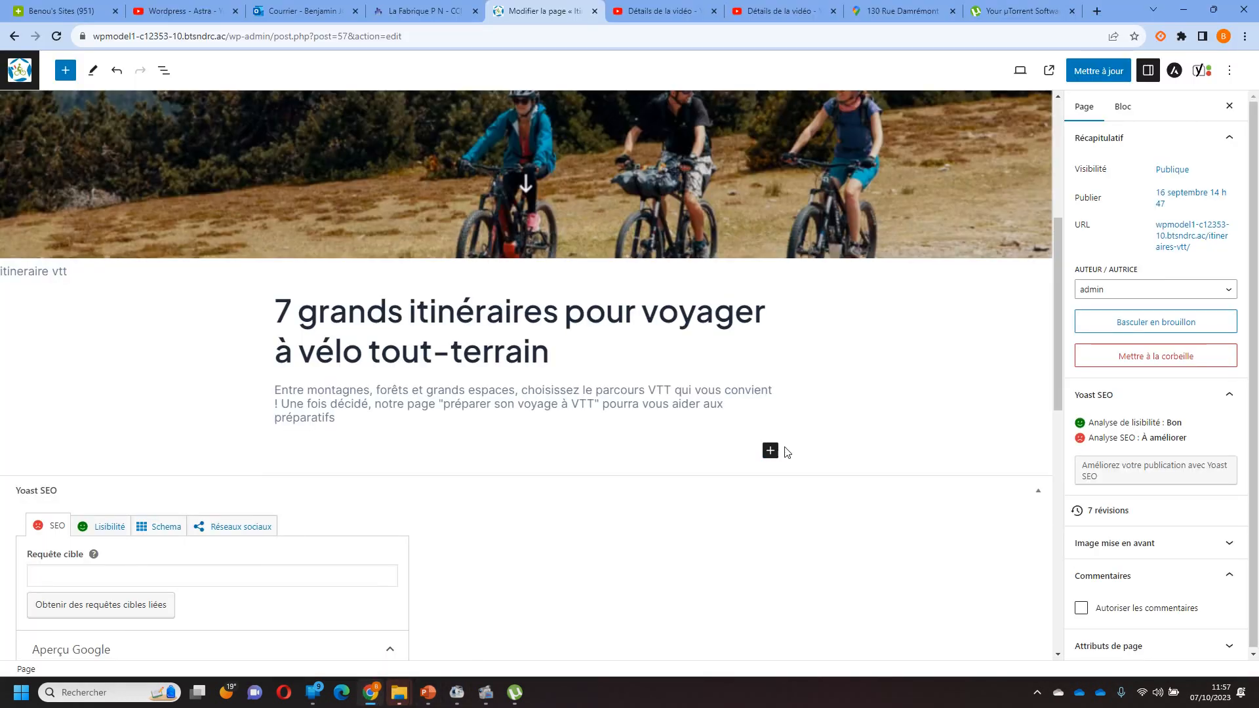
pyautogui.click(770, 450)
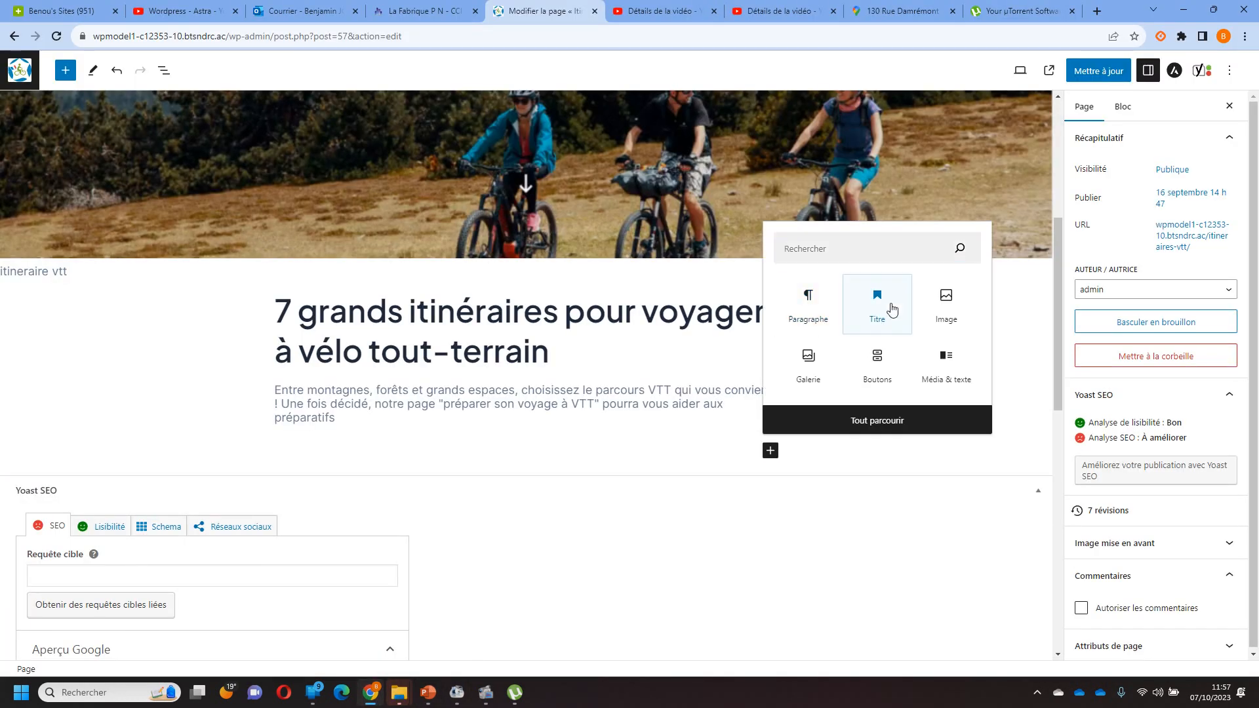
pyautogui.click(879, 303)
pyautogui.hotkey('ctrl', 'v')
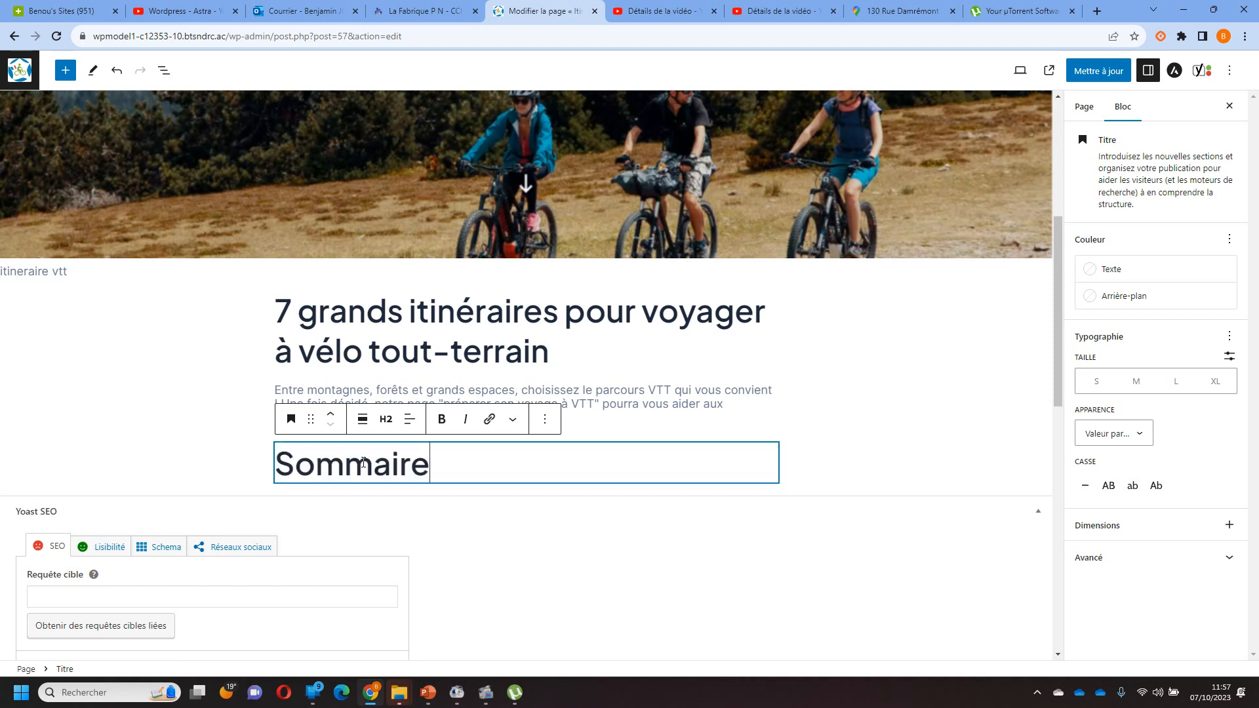
pyautogui.click(598, 496)
# Copy the five "Grande Traversée" route names from slide 40 in PowerPoint and add them as paragraphs below the "Sommaire" heading.
pyautogui.click(769, 503)
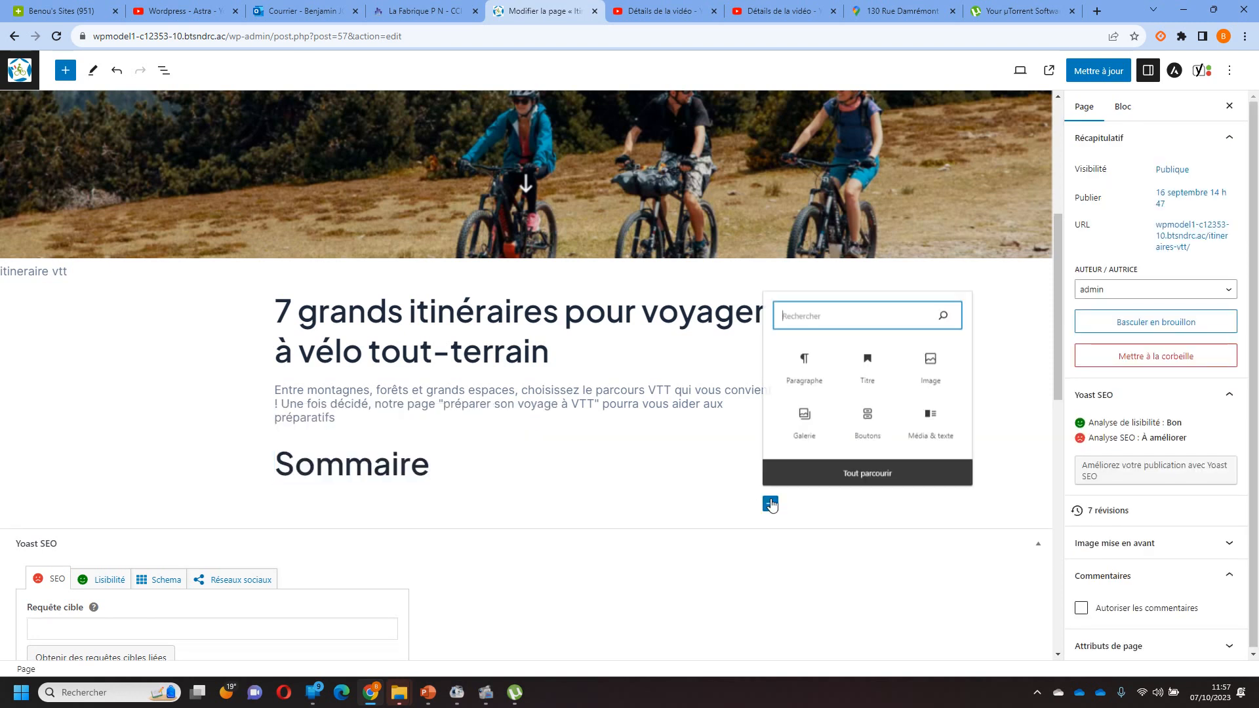
pyautogui.click(813, 361)
pyautogui.click(428, 692)
pyautogui.click(463, 449)
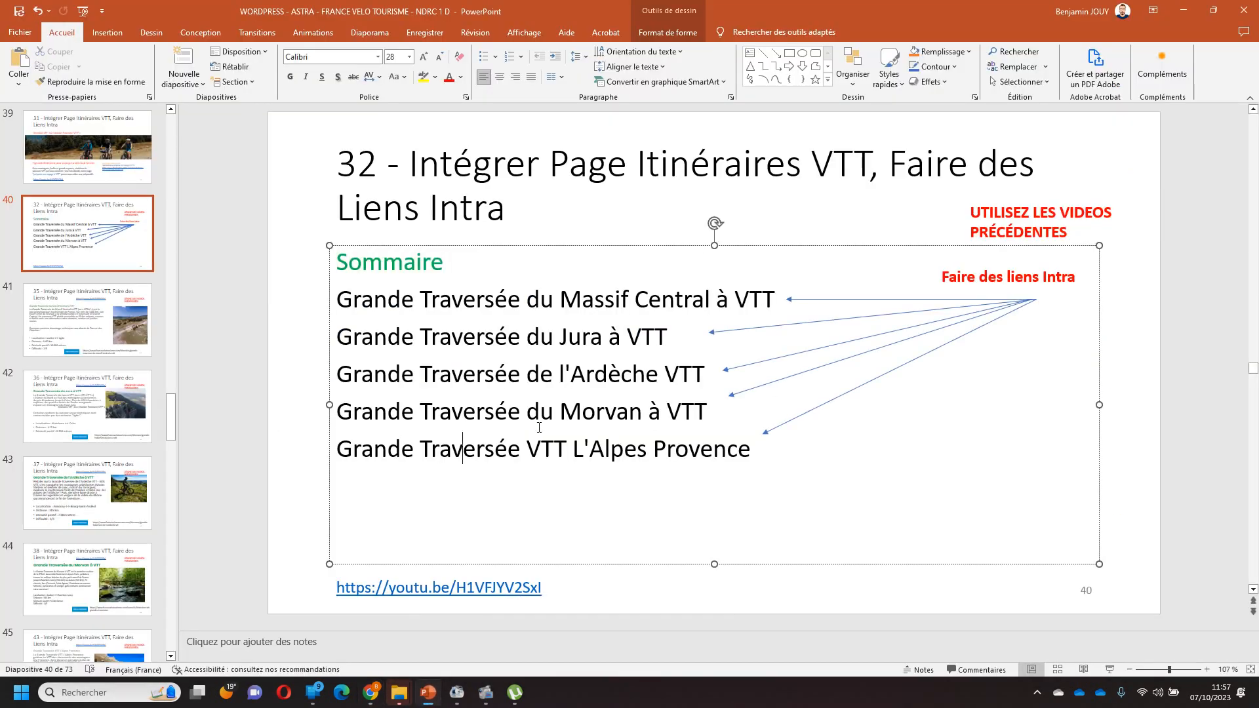
pyautogui.moveTo(753, 458); pyautogui.dragTo(322, 303)
pyautogui.hotkey('ctrl', 'c')
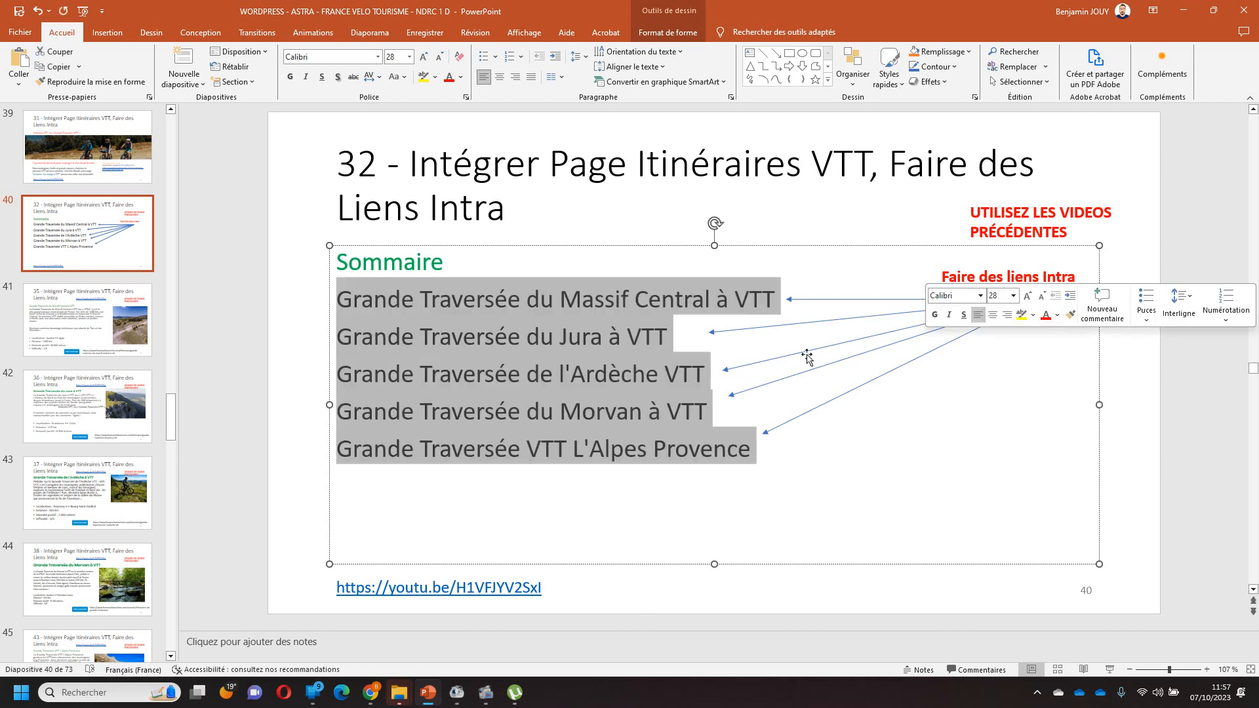
pyautogui.hotkey('alt', 'Tab')
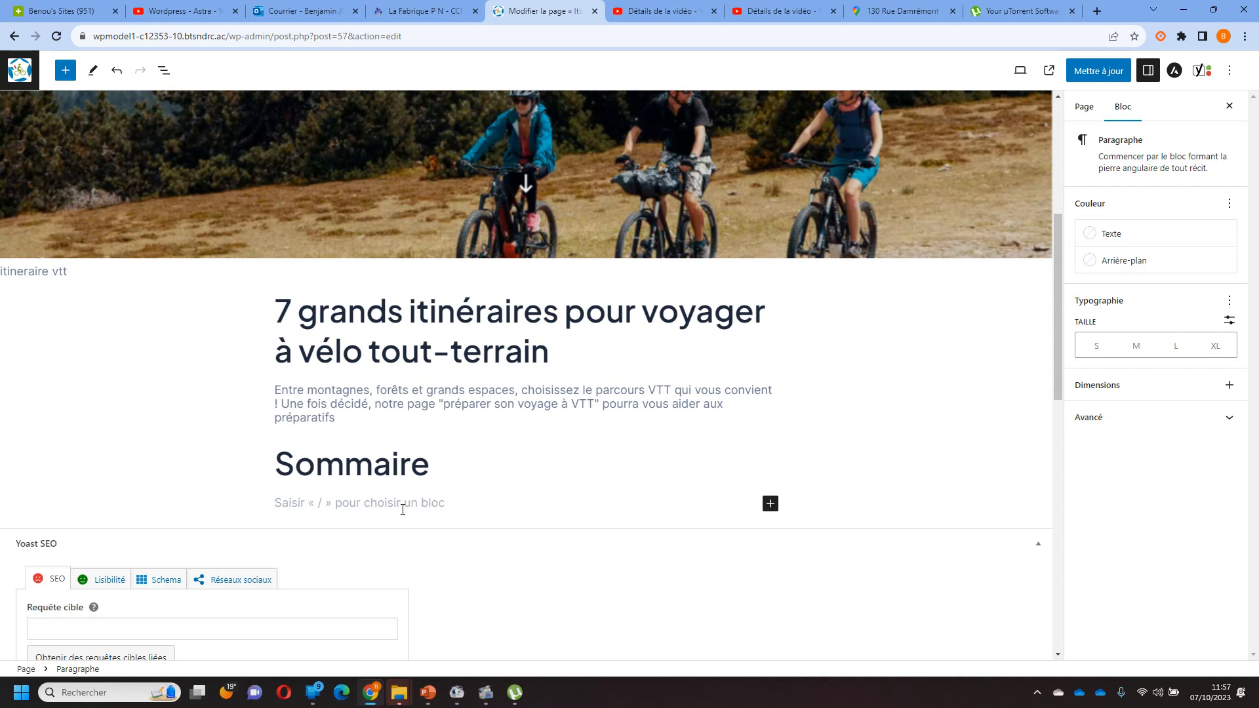
pyautogui.click(403, 509)
pyautogui.hotkey('ctrl', 'v')
pyautogui.click(844, 519)
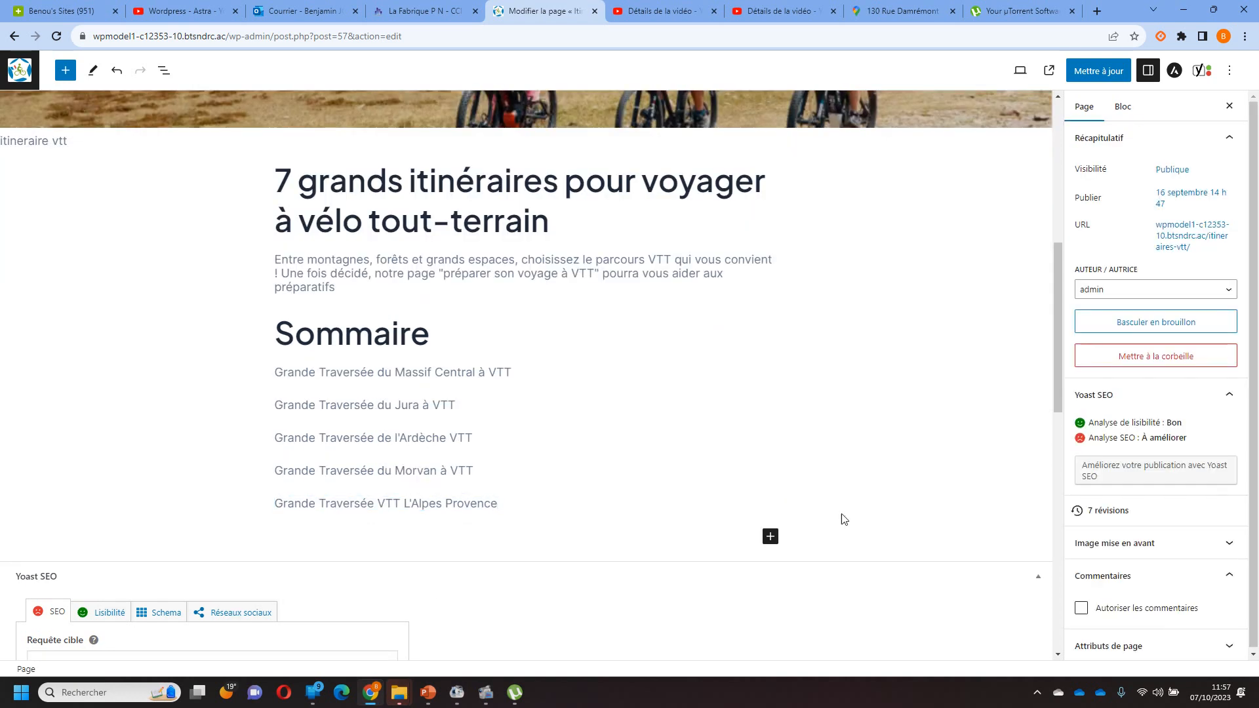
# Copy "Grande Traversée du Massif Central à VTT" from slide 41 in PowerPoint and add it as an H2 heading below the route list.
pyautogui.click(426, 692)
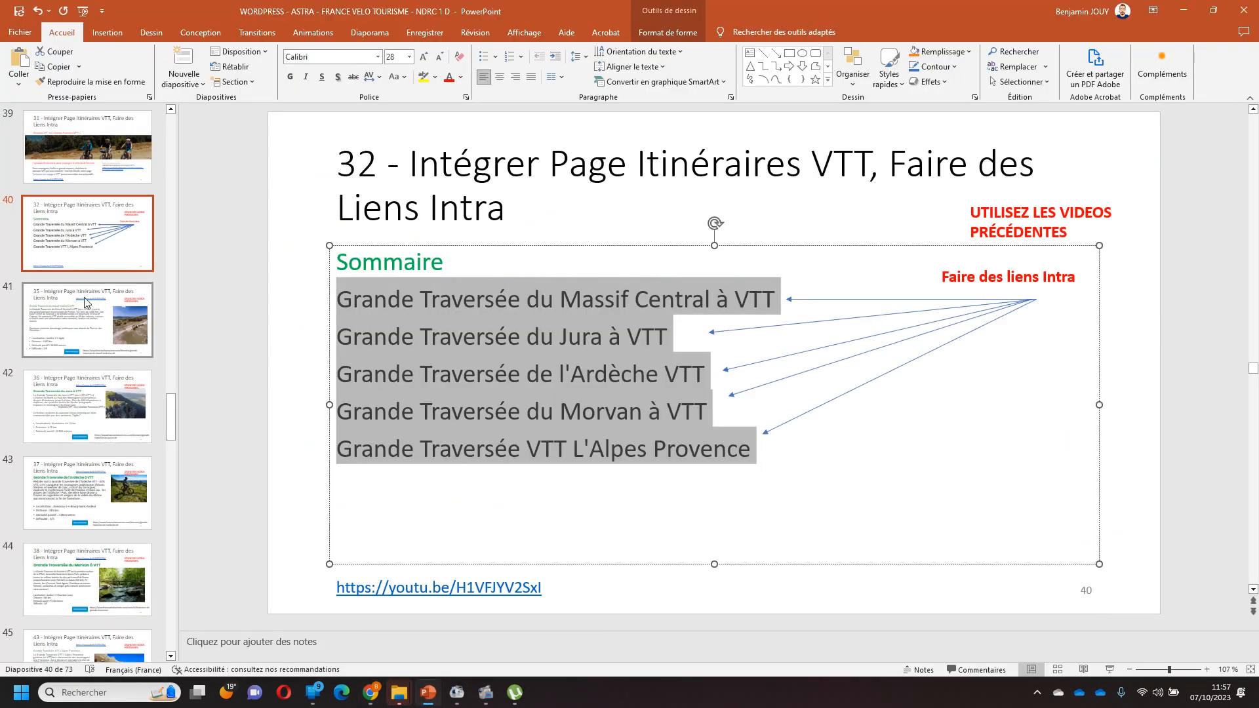
pyautogui.scroll(-1, 650, 437)
pyautogui.click(965, 339)
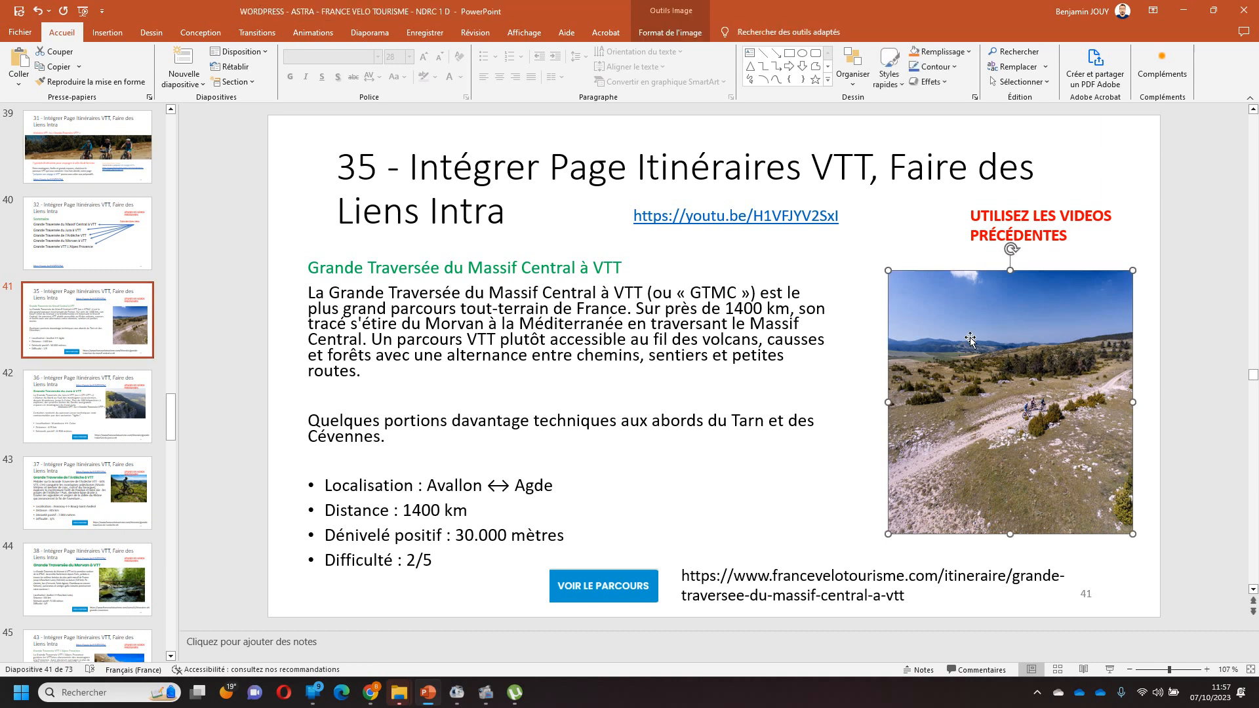
pyautogui.tripleClick(616, 264)
pyautogui.hotkey('ctrl', 'c')
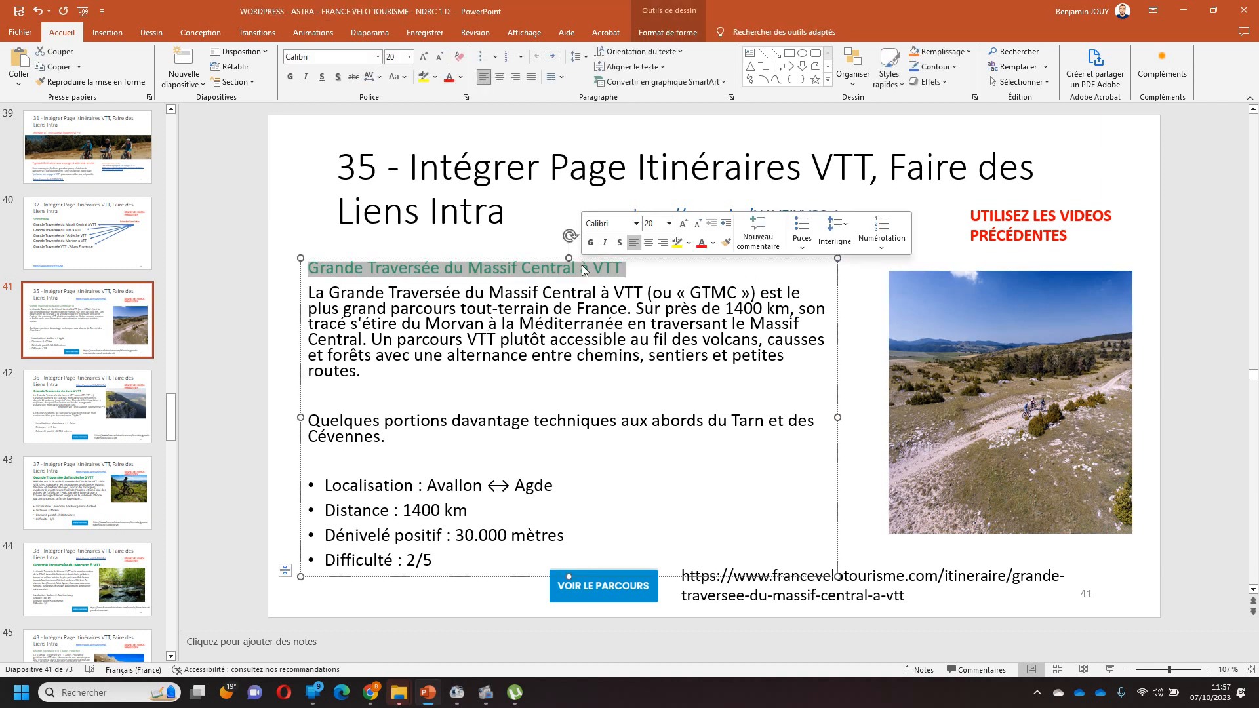
pyautogui.click(370, 694)
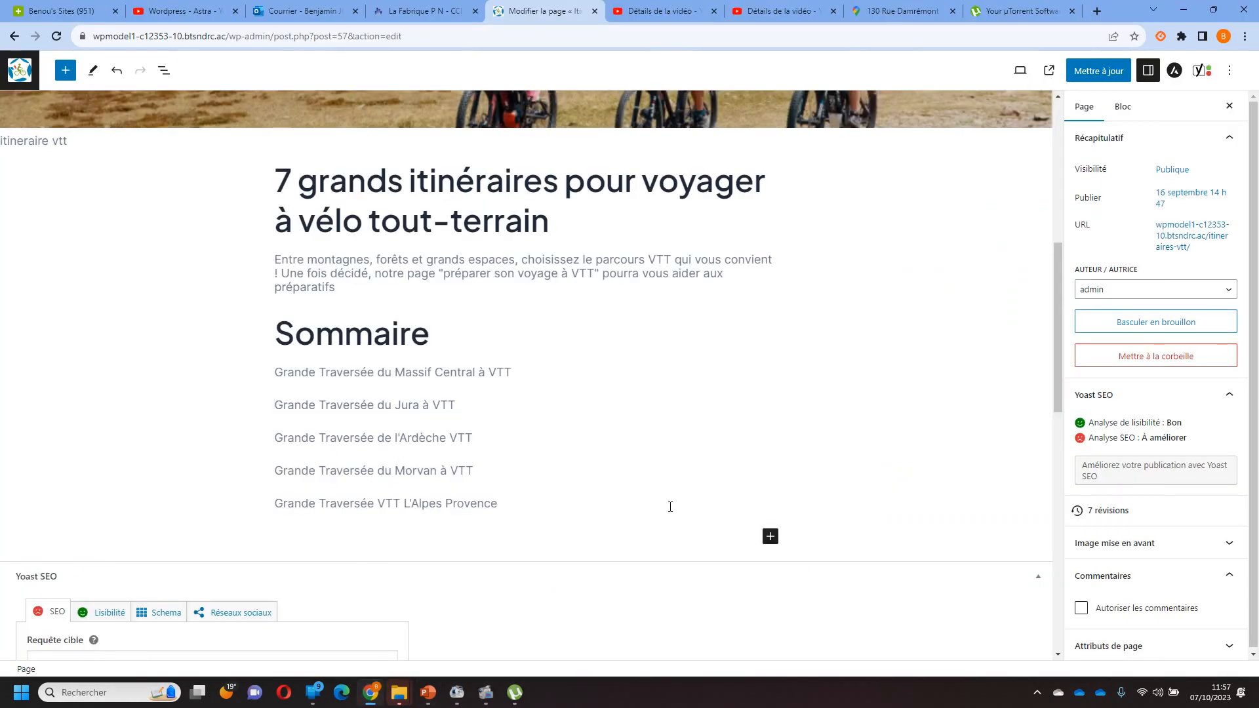
pyautogui.click(772, 536)
pyautogui.click(877, 390)
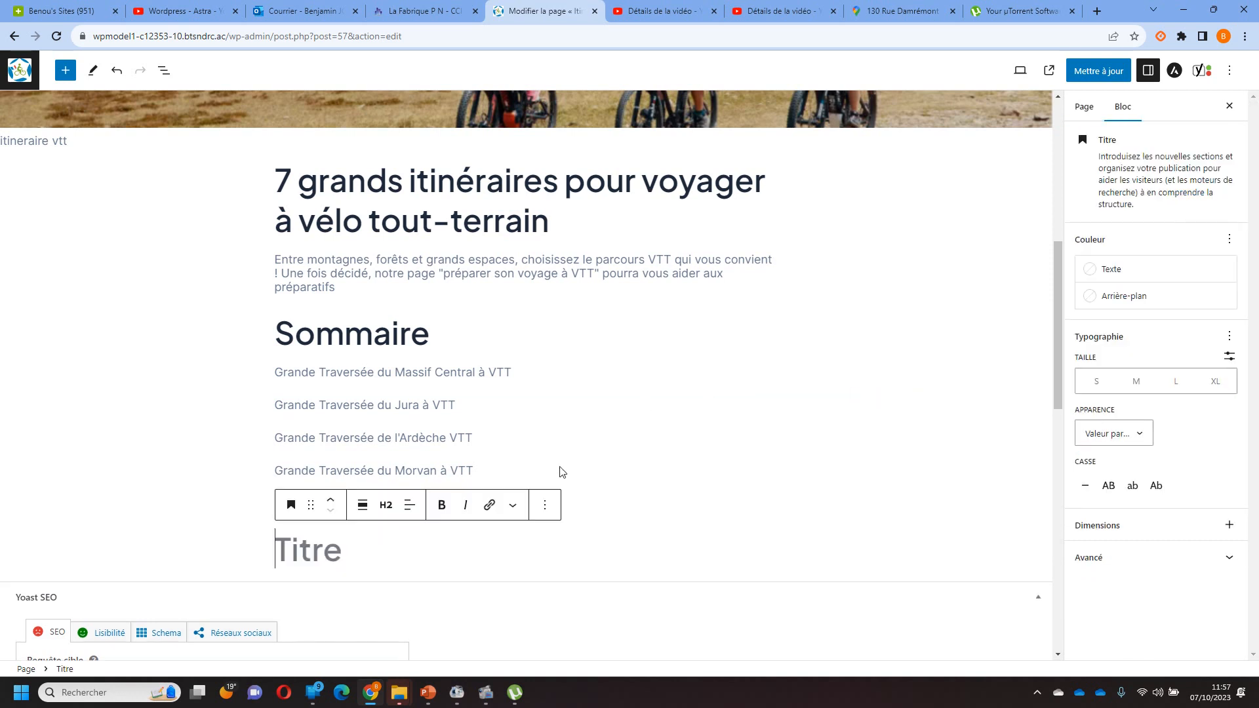
pyautogui.hotkey('ctrl', 'v')
pyautogui.click(837, 568)
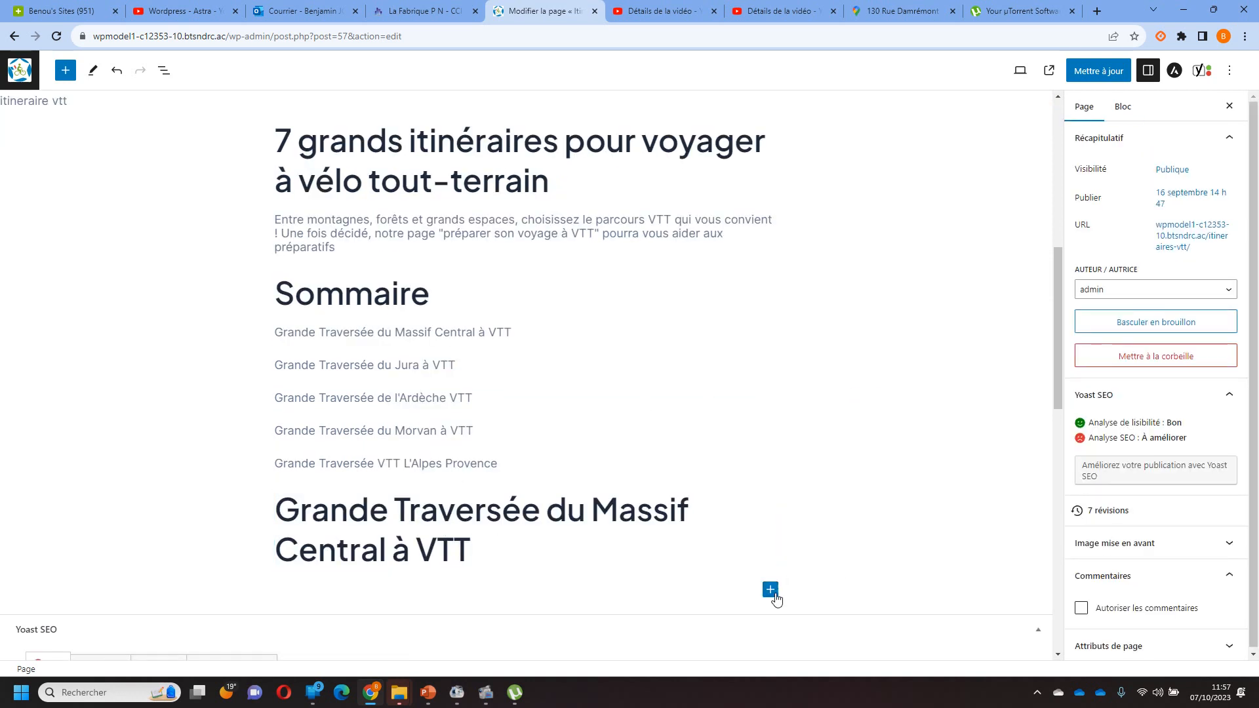
# Insert a "Média & texte" block below the "Grande Traversée du Massif Central à VTT" heading.
pyautogui.click(770, 590)
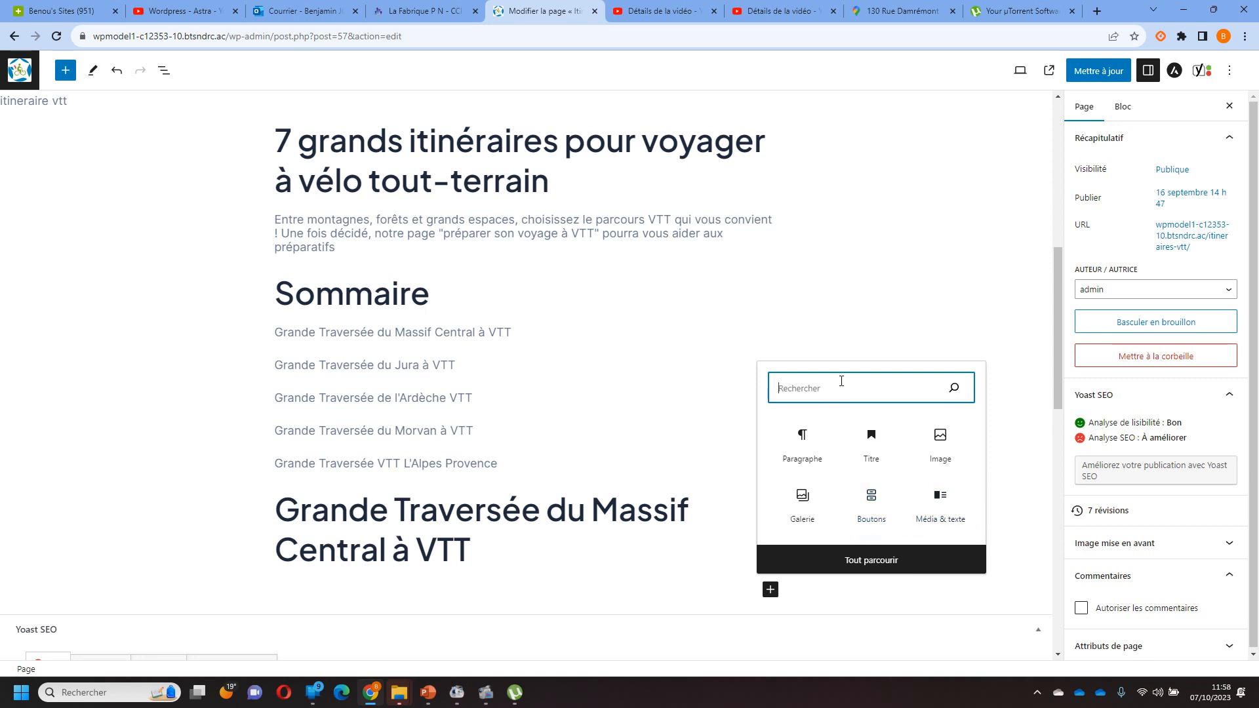
pyautogui.write('texte')
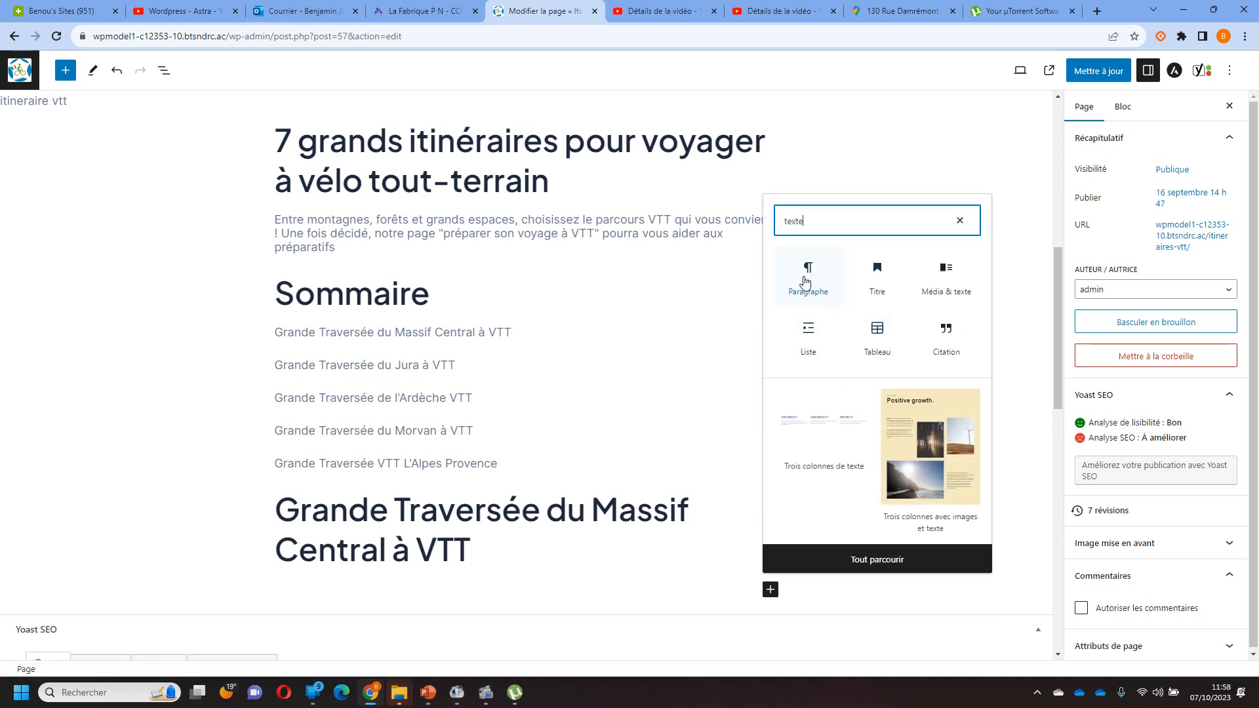
pyautogui.click(952, 286)
pyautogui.scroll(-3, 806, 432)
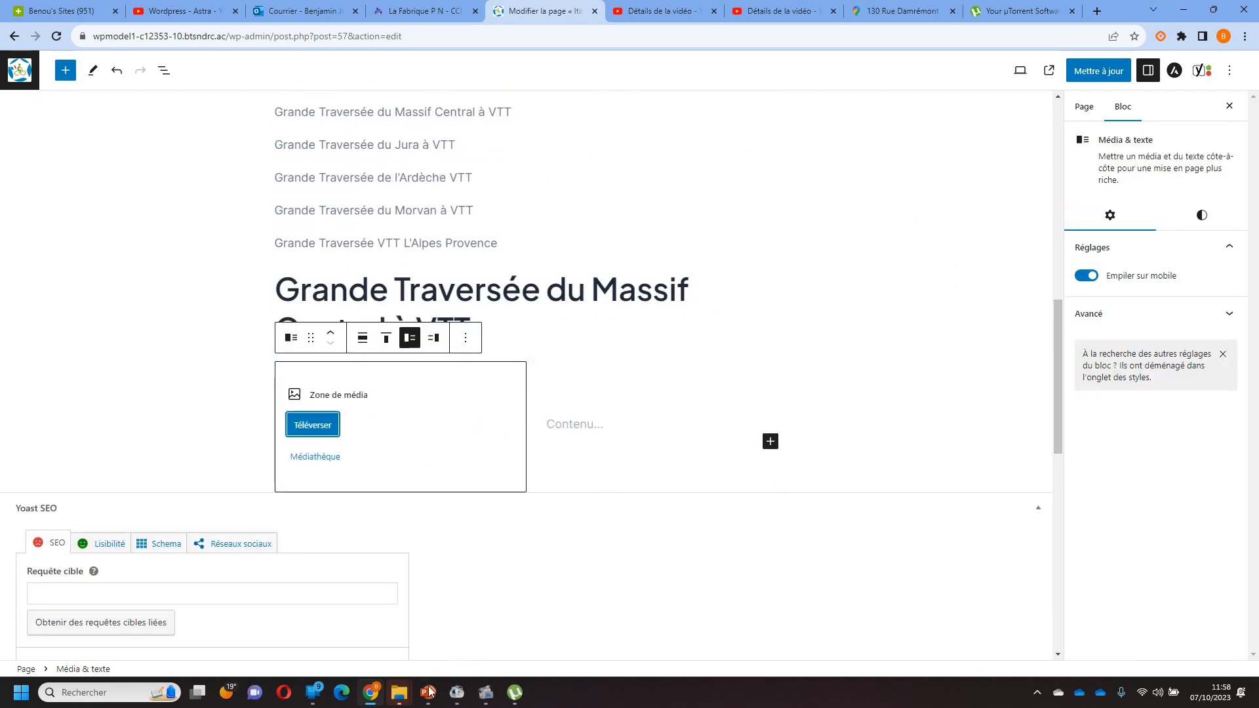
# Fill the block's media area with the library image chemin-vtt-causse-mejan.jpg, matching the photo on slide 41.
pyautogui.hotkey('alt', 'Tab')
pyautogui.click(371, 693)
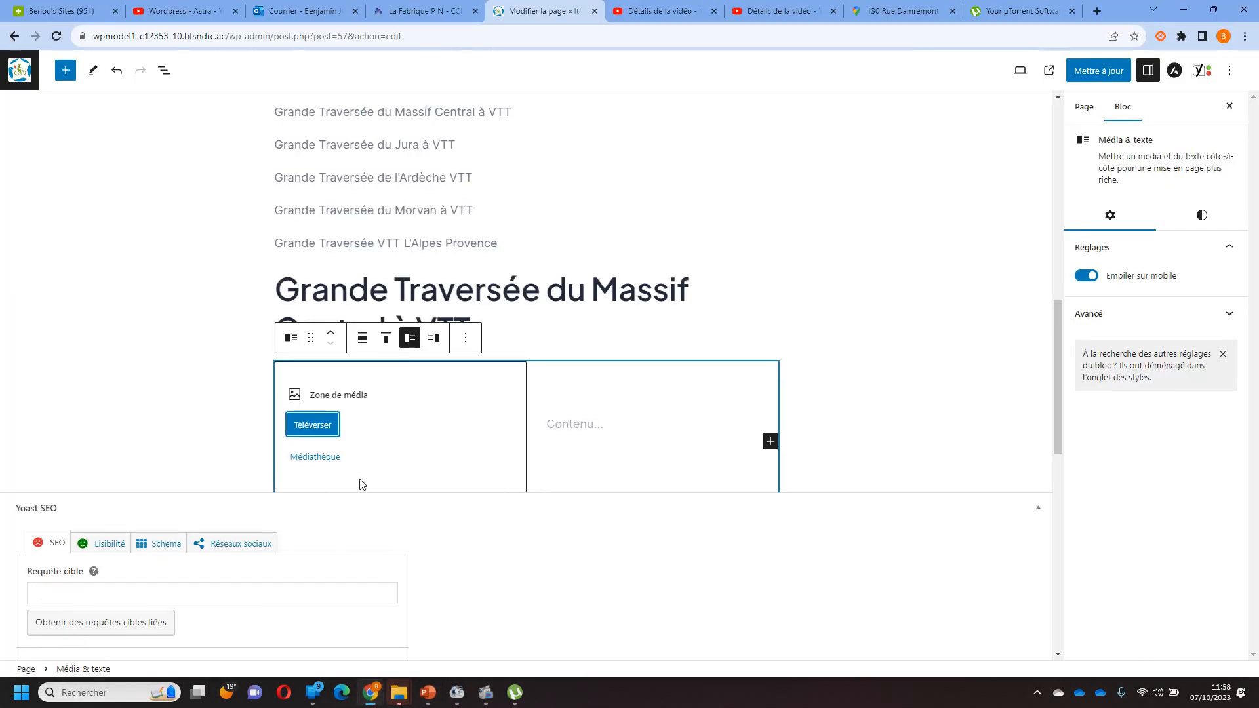
pyautogui.click(331, 462)
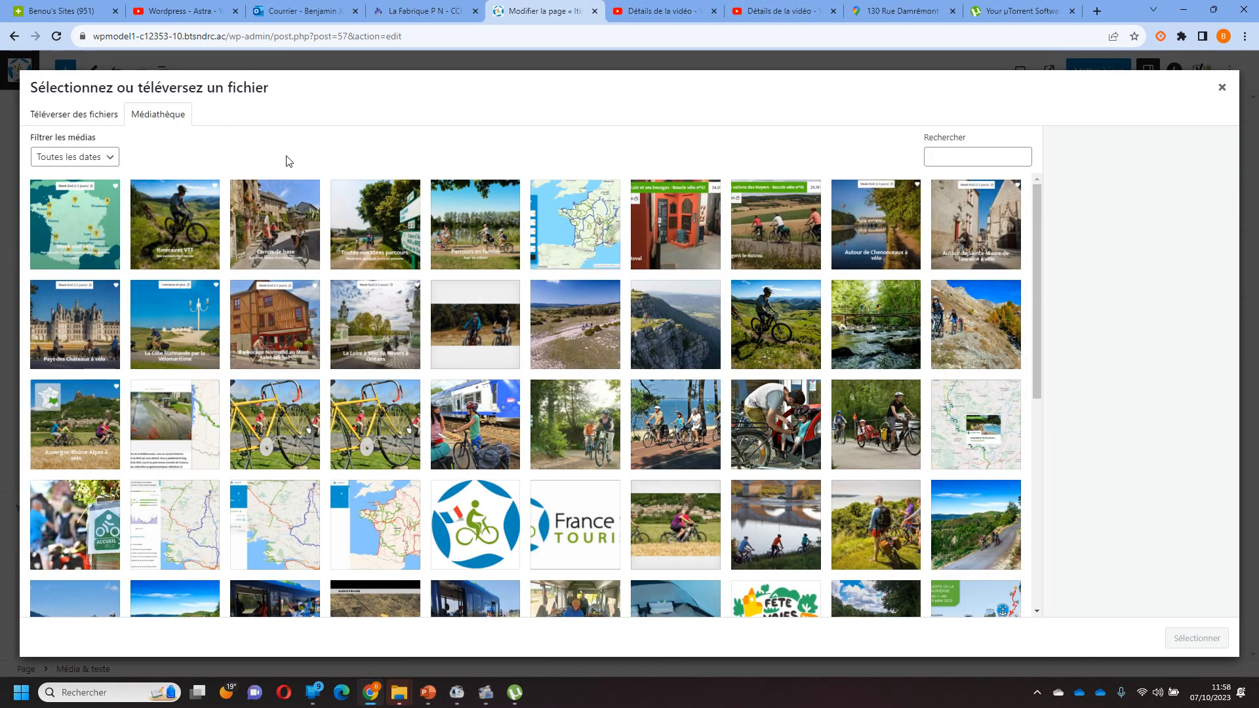
pyautogui.click(428, 695)
pyautogui.click(427, 700)
pyautogui.click(561, 326)
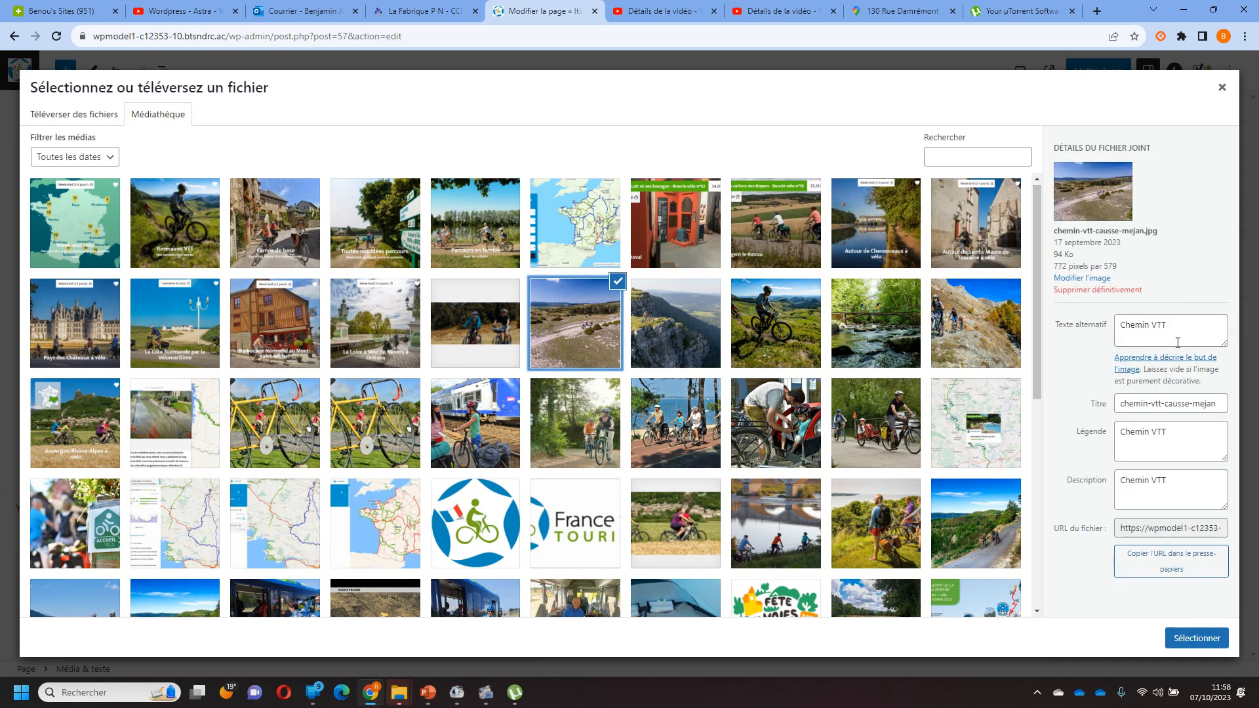
pyautogui.tripleClick(1178, 334)
pyautogui.tripleClick(1144, 432)
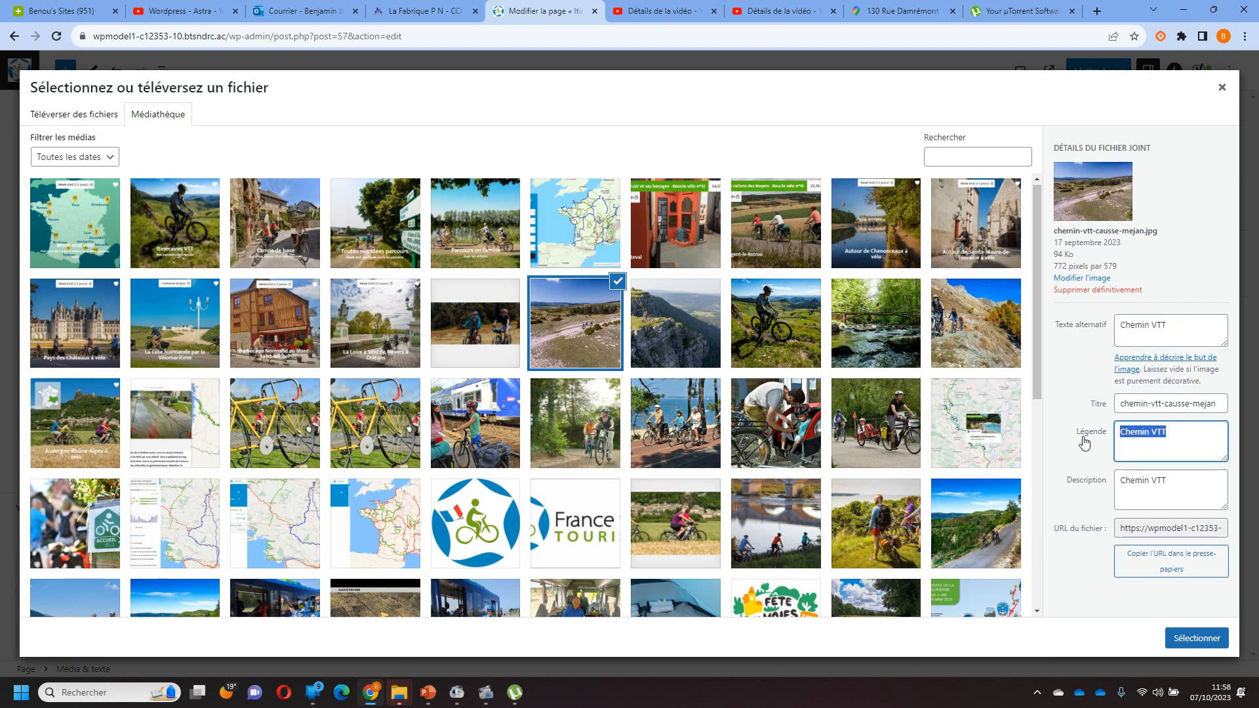
pyautogui.click(1197, 638)
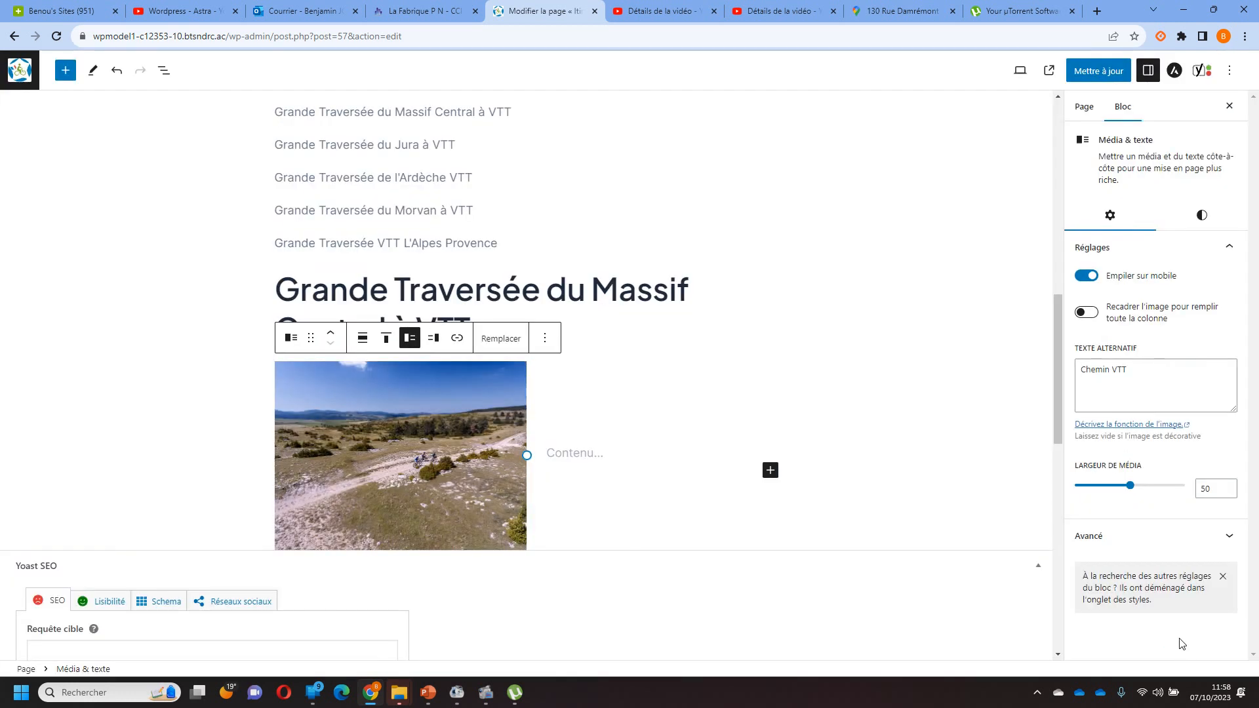
# Copy the slide 41 text from "La Grande Traversée du Massif Central" to "Difficulté : 2/5" into the content area beside the image.
pyautogui.click(428, 694)
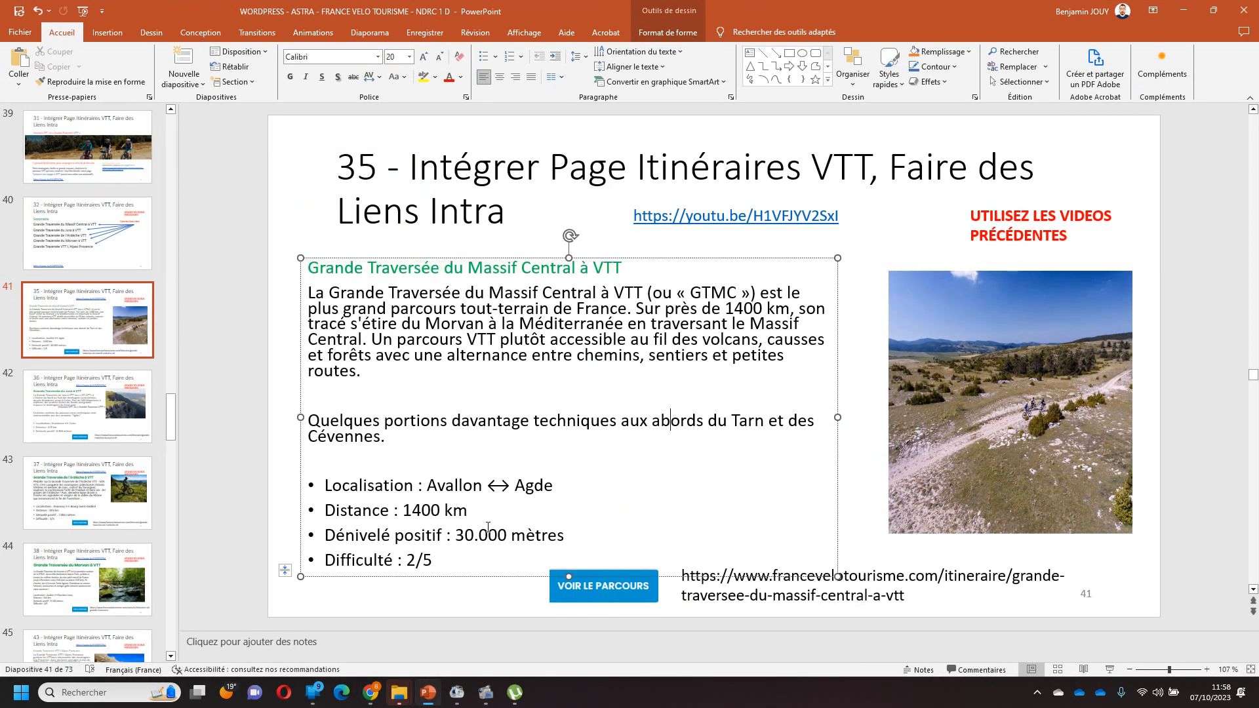
pyautogui.moveTo(436, 562); pyautogui.dragTo(281, 280)
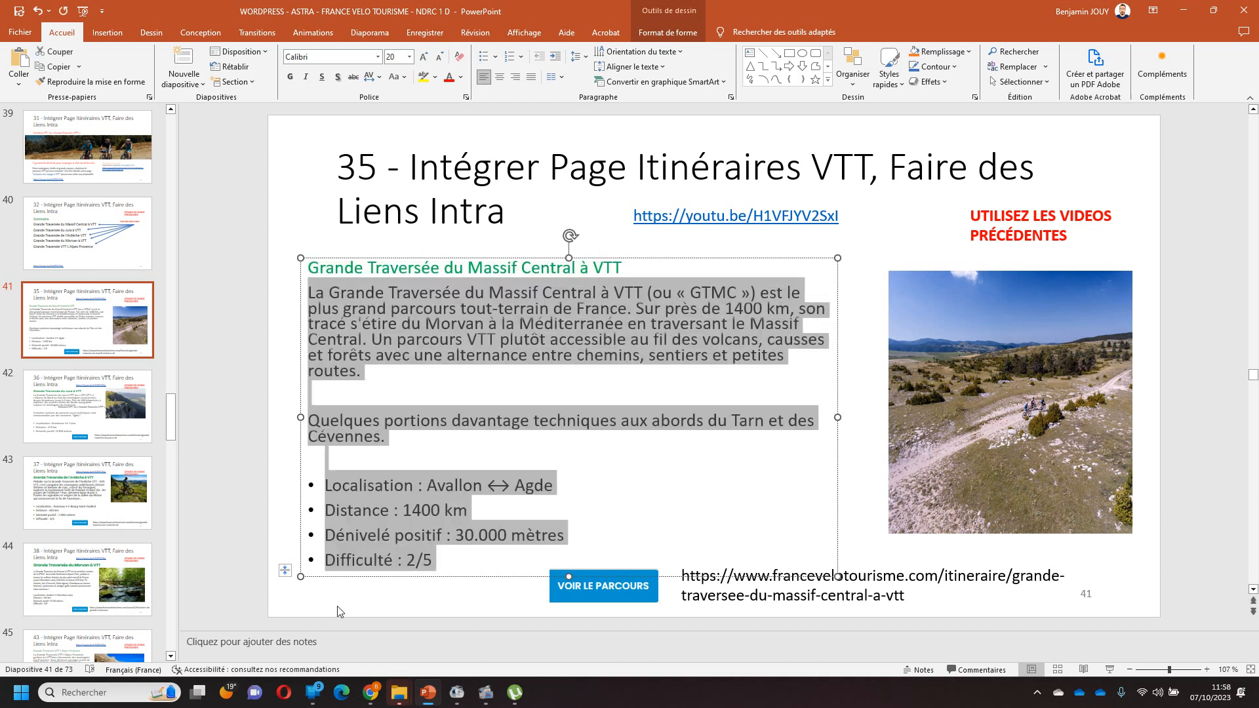
pyautogui.click(371, 693)
pyautogui.click(574, 509)
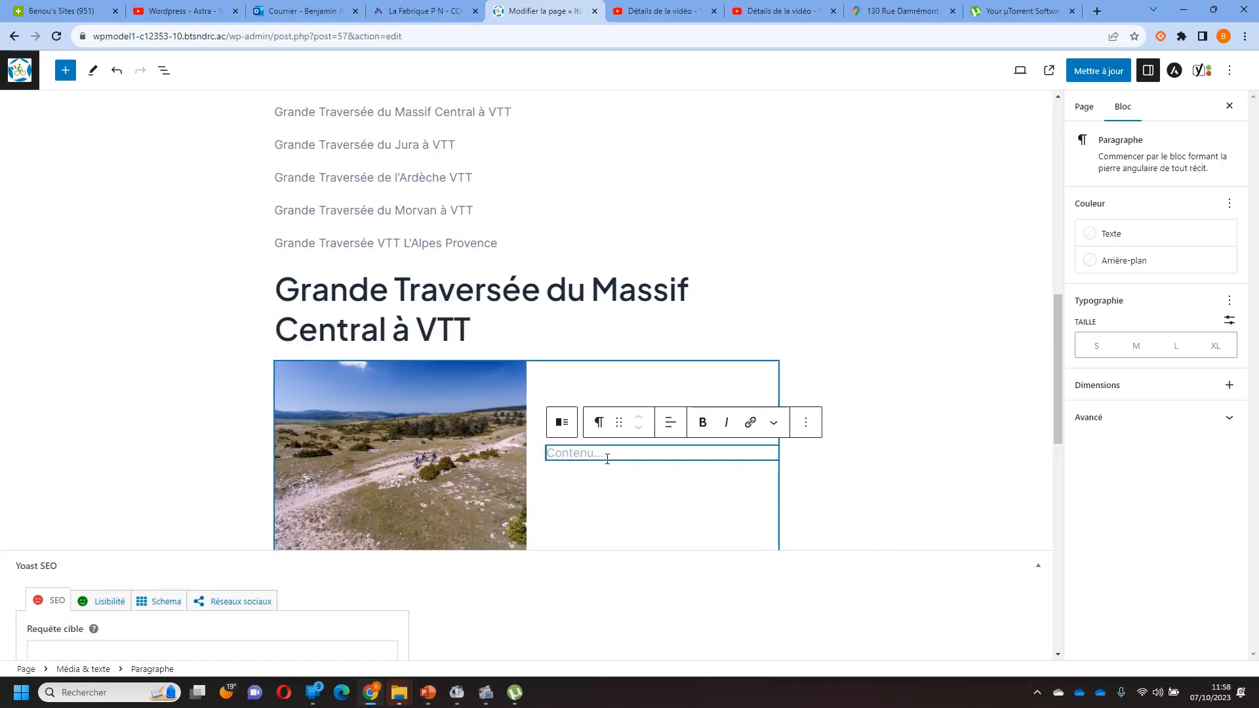
pyautogui.hotkey('ctrl', 'v')
# Add a button labelled "Voir le parcours" below the text inside the "Média & texte" block.
pyautogui.click(465, 239)
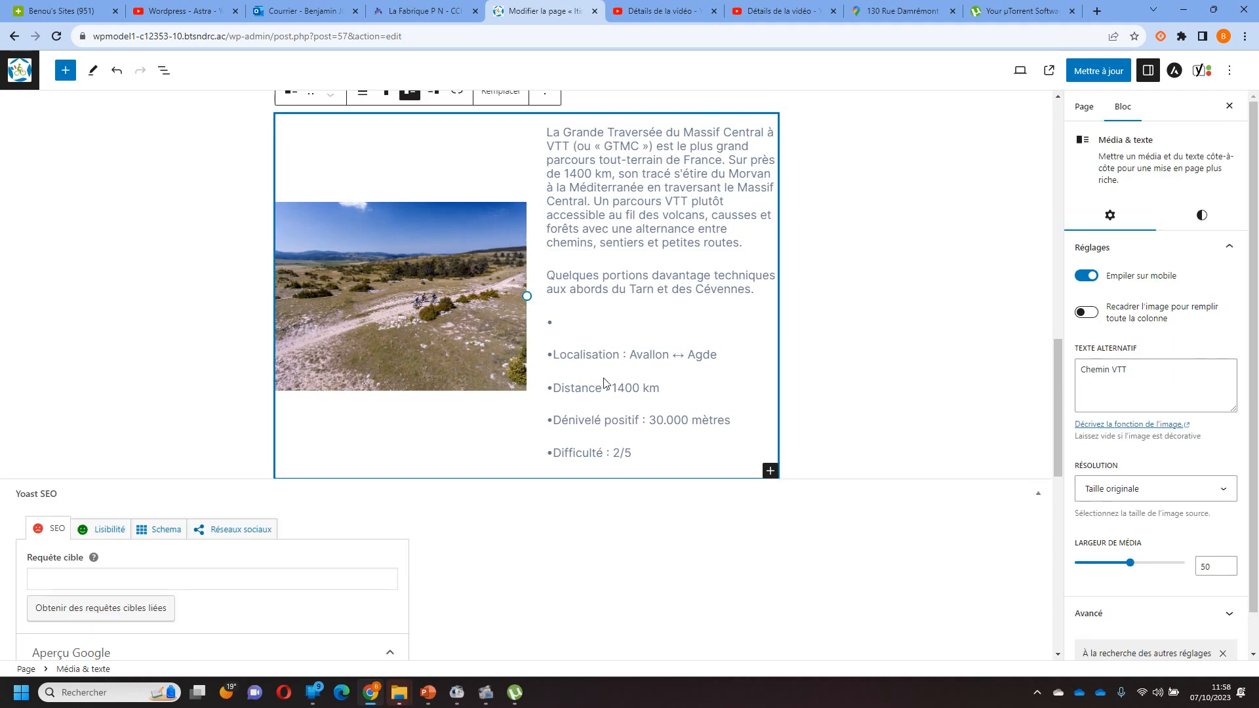
pyautogui.scroll(2, 829, 490)
pyautogui.click(770, 623)
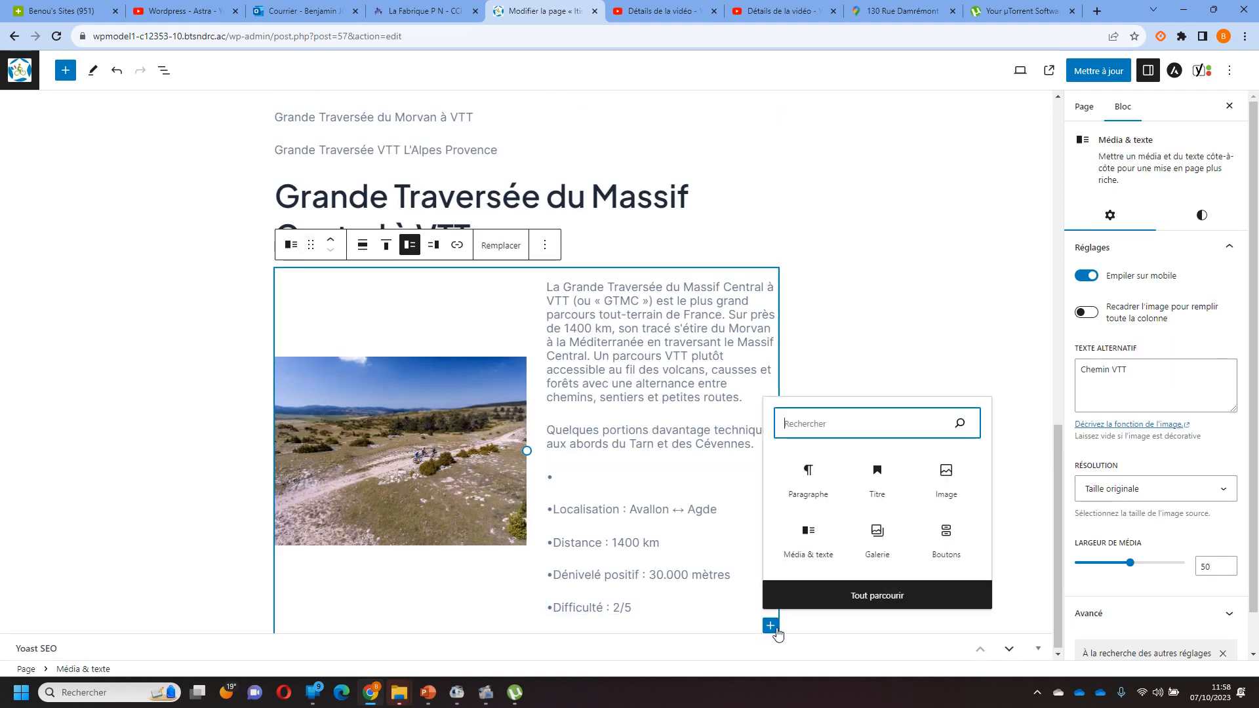
pyautogui.click(939, 559)
pyautogui.click(865, 610)
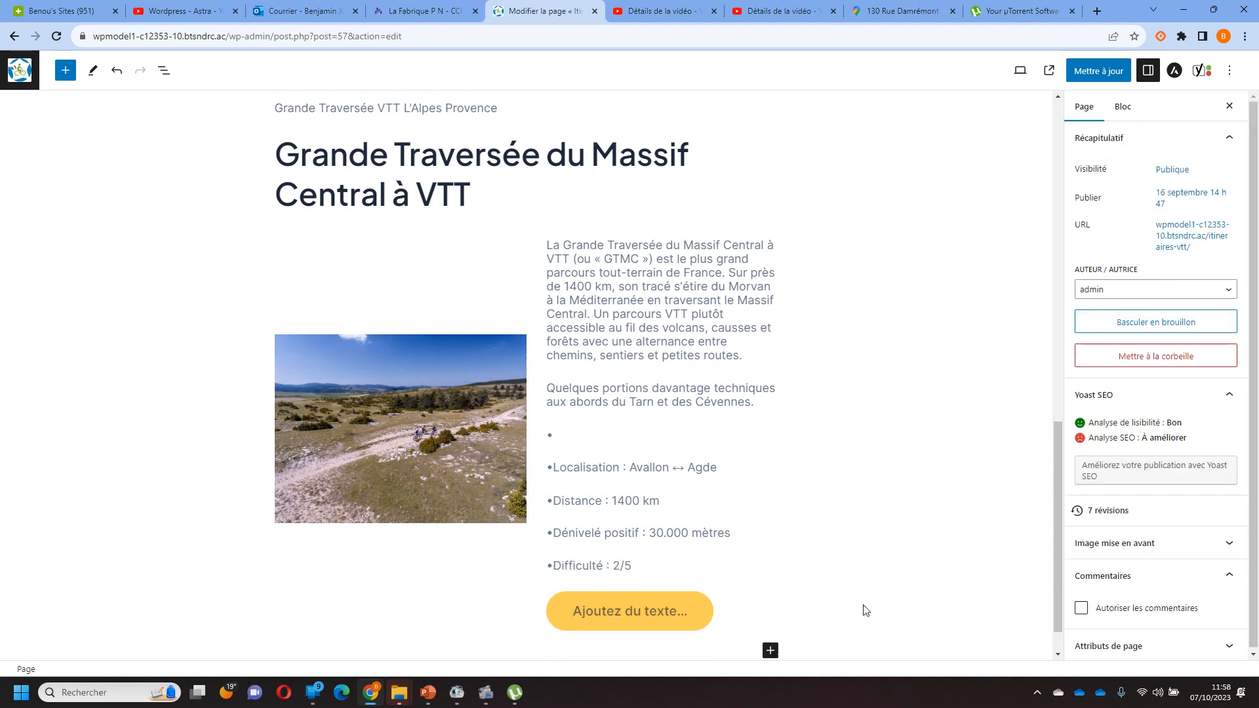
pyautogui.click(428, 692)
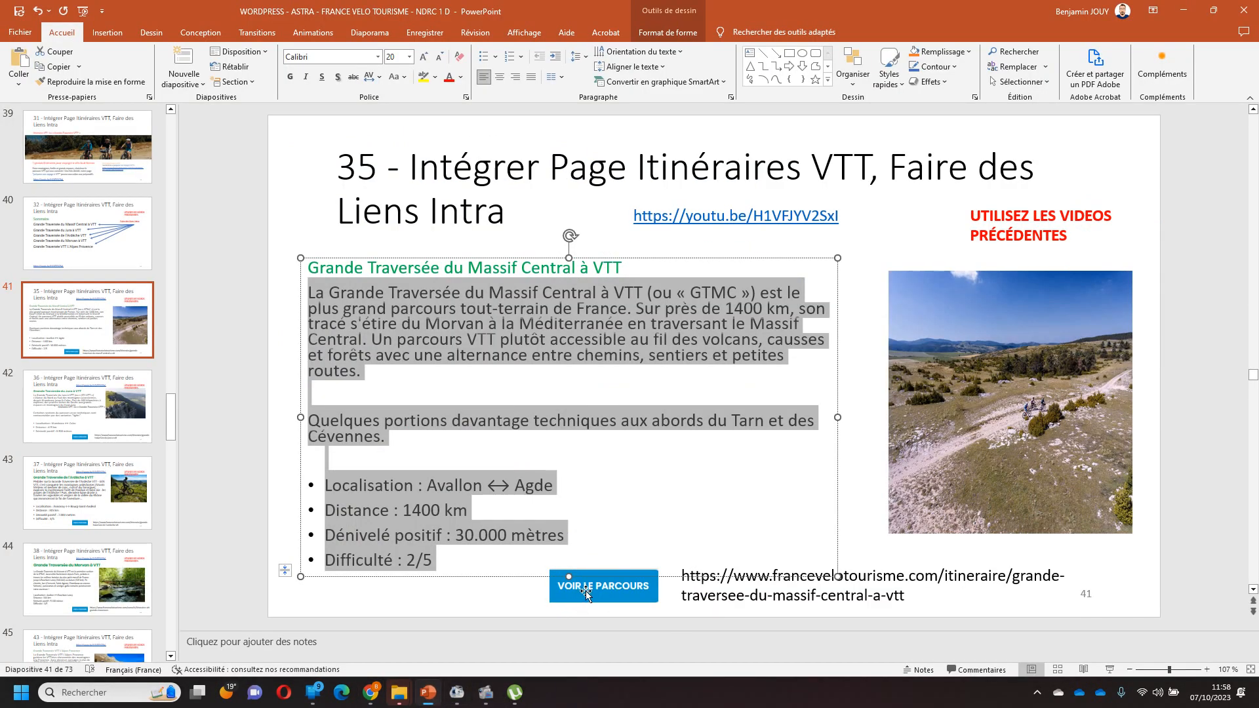
pyautogui.click(370, 692)
pyautogui.click(653, 621)
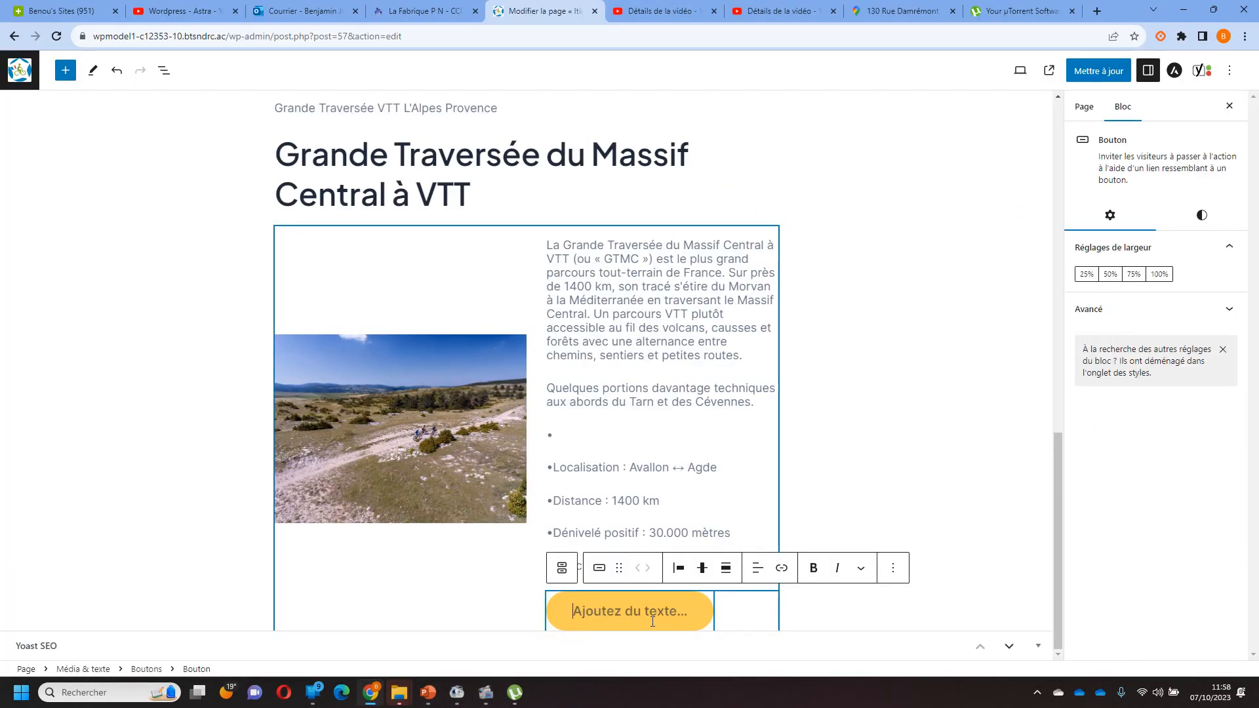
pyautogui.write('Voir le parcours')
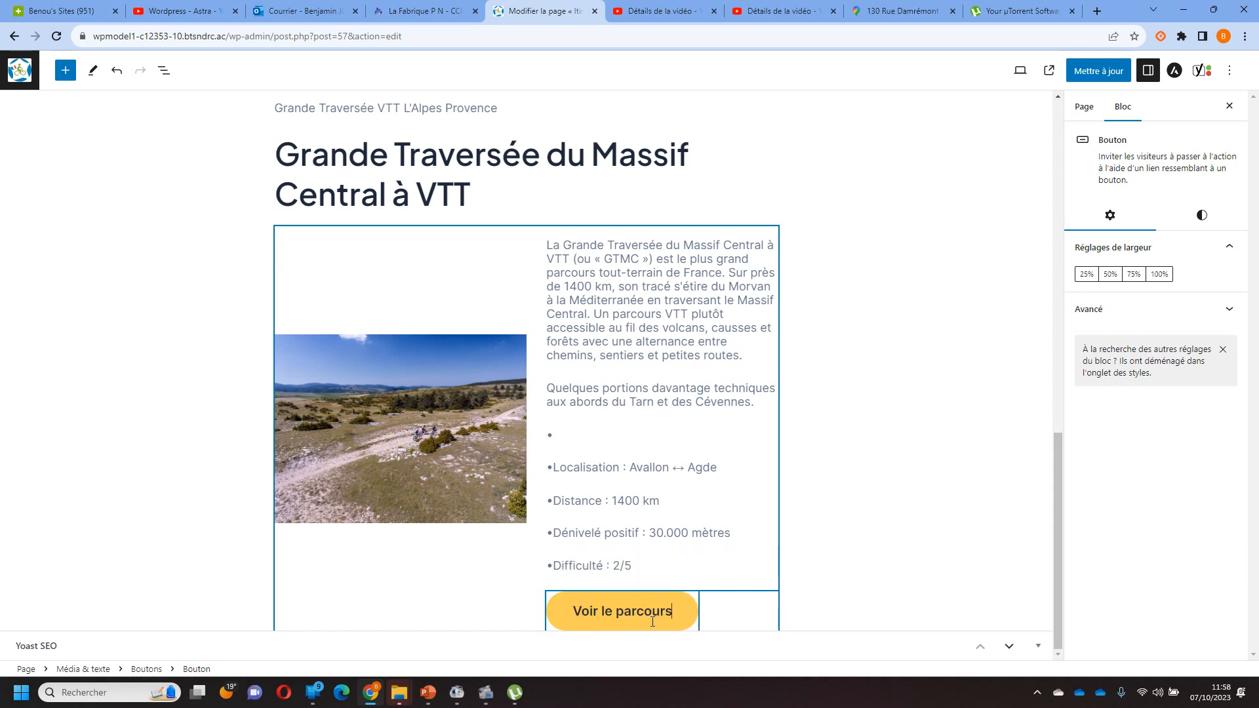
pyautogui.doubleClick(652, 612)
pyautogui.tripleClick(653, 621)
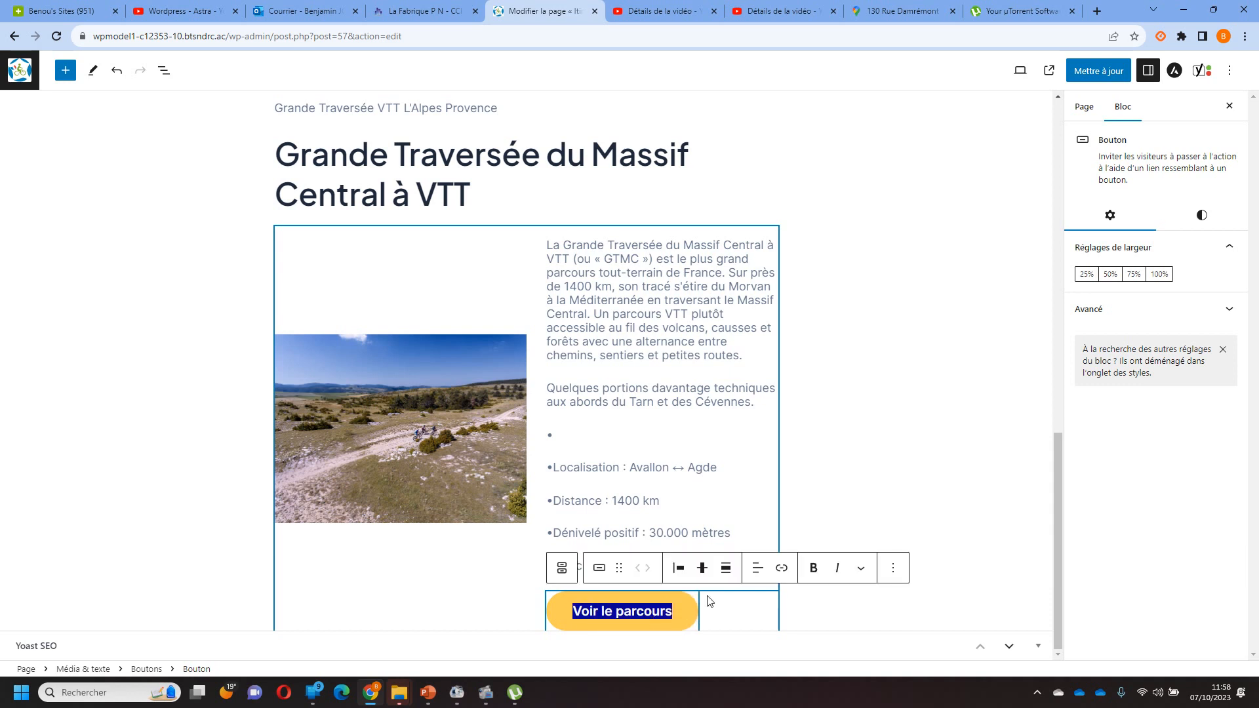
pyautogui.click(781, 568)
pyautogui.click(427, 693)
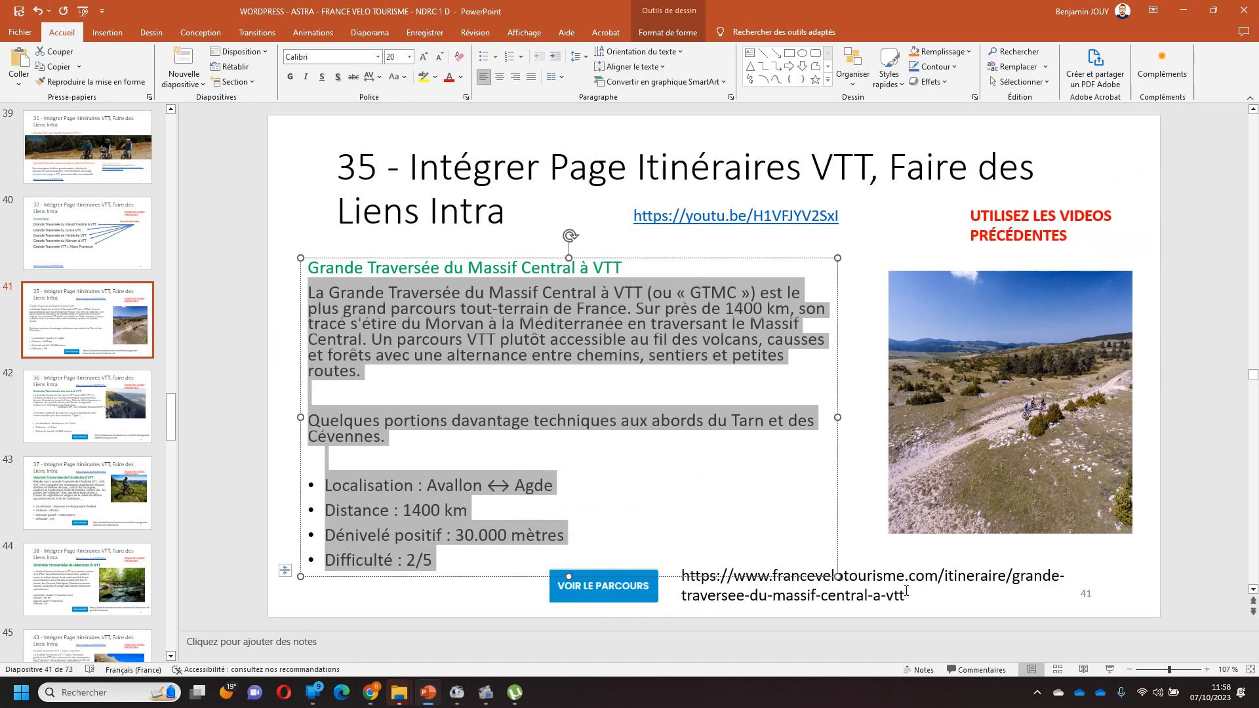
pyautogui.click(757, 577)
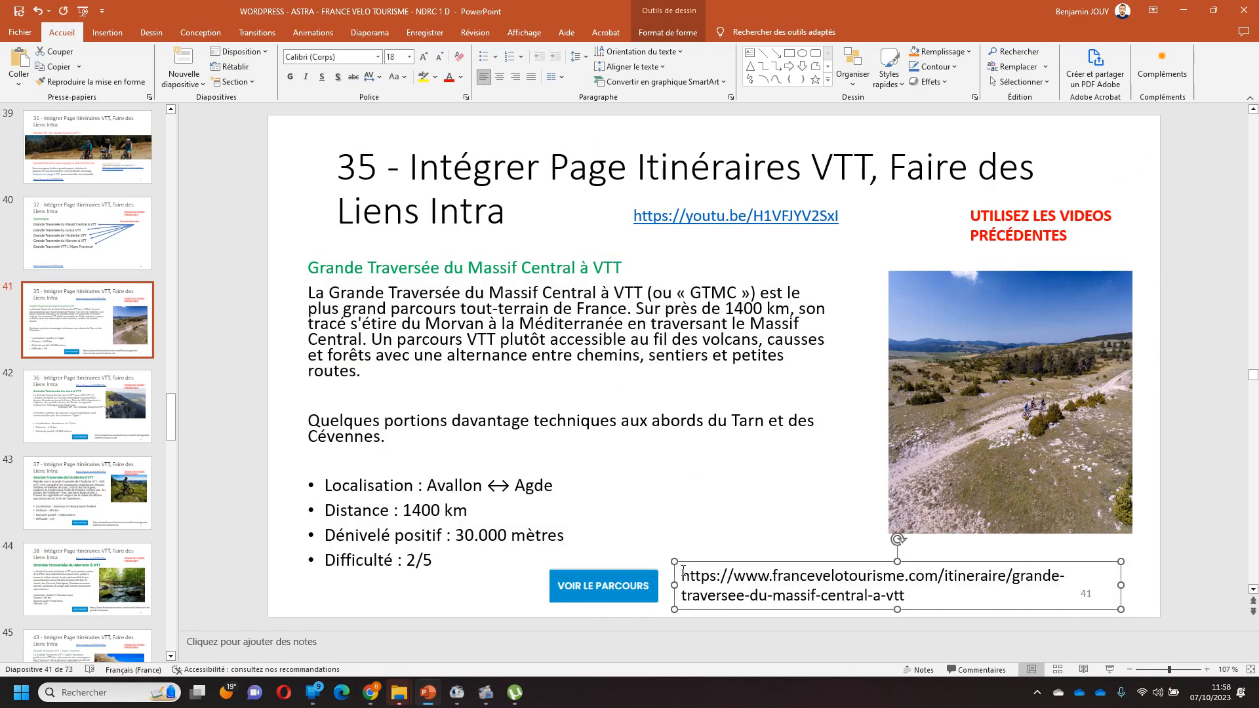
pyautogui.hotkey('ctrl', 'a')
pyautogui.hotkey('ctrl', 'c')
pyautogui.click(371, 692)
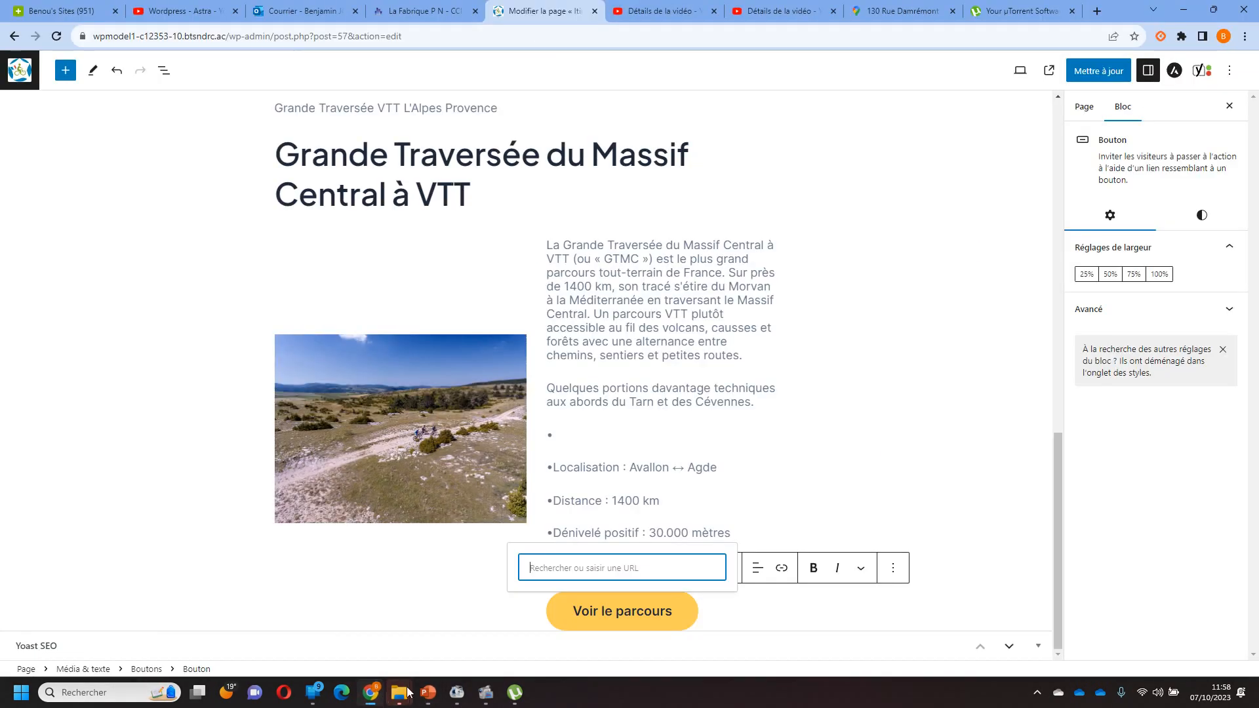
pyautogui.hotkey('ctrl', 'v')
pyautogui.click(699, 576)
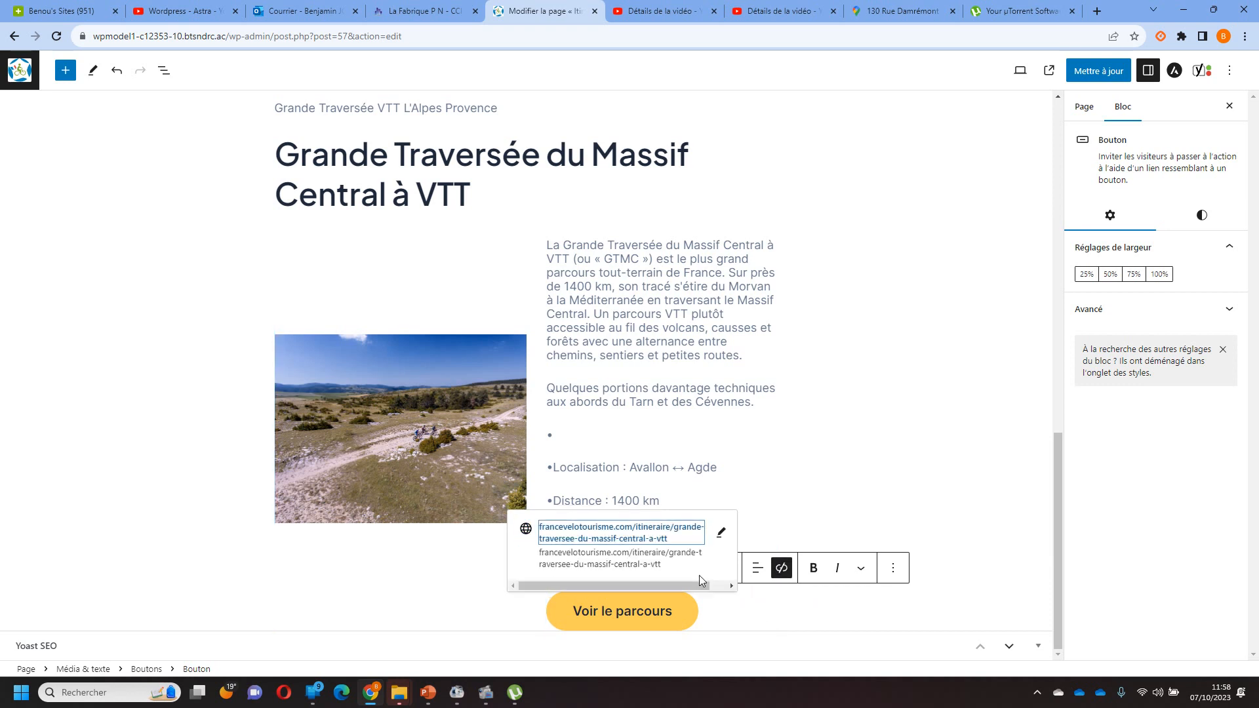
pyautogui.click(864, 503)
# Add a heading block below the Massif Central section with slide 42's title "Grande Traversée du Jura à VTT".
pyautogui.click(771, 651)
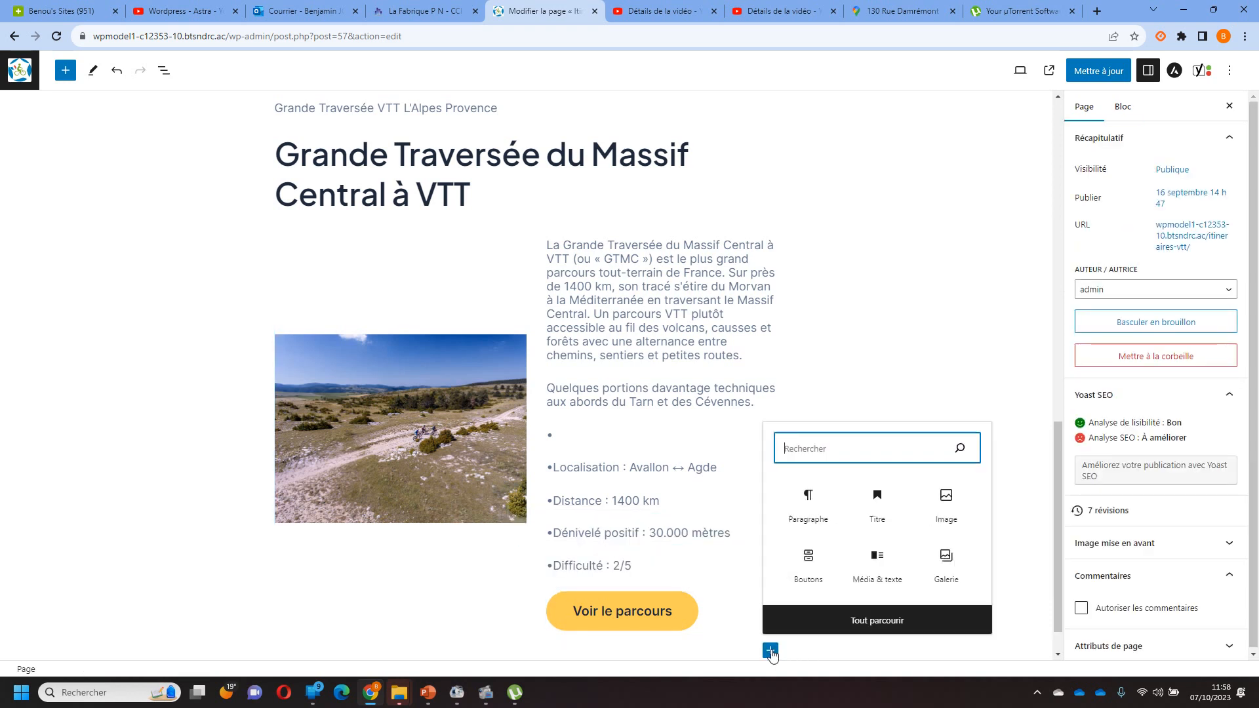
pyautogui.click(877, 520)
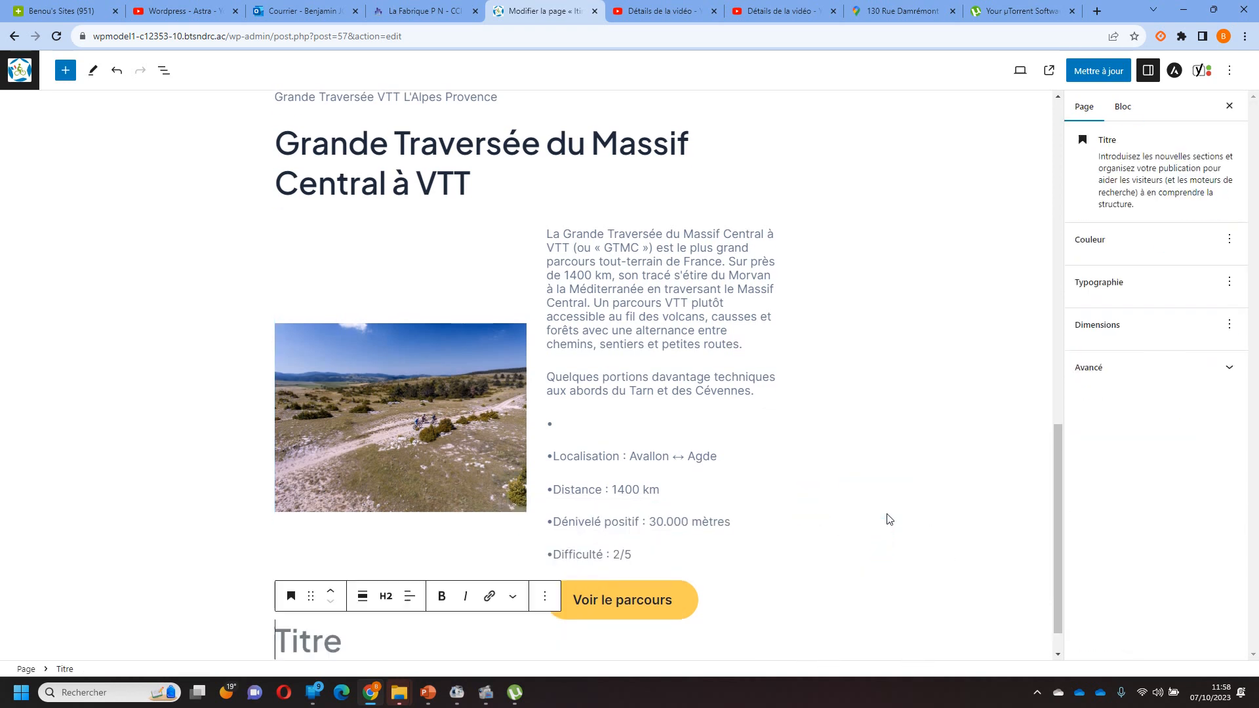
pyautogui.click(428, 692)
pyautogui.click(92, 387)
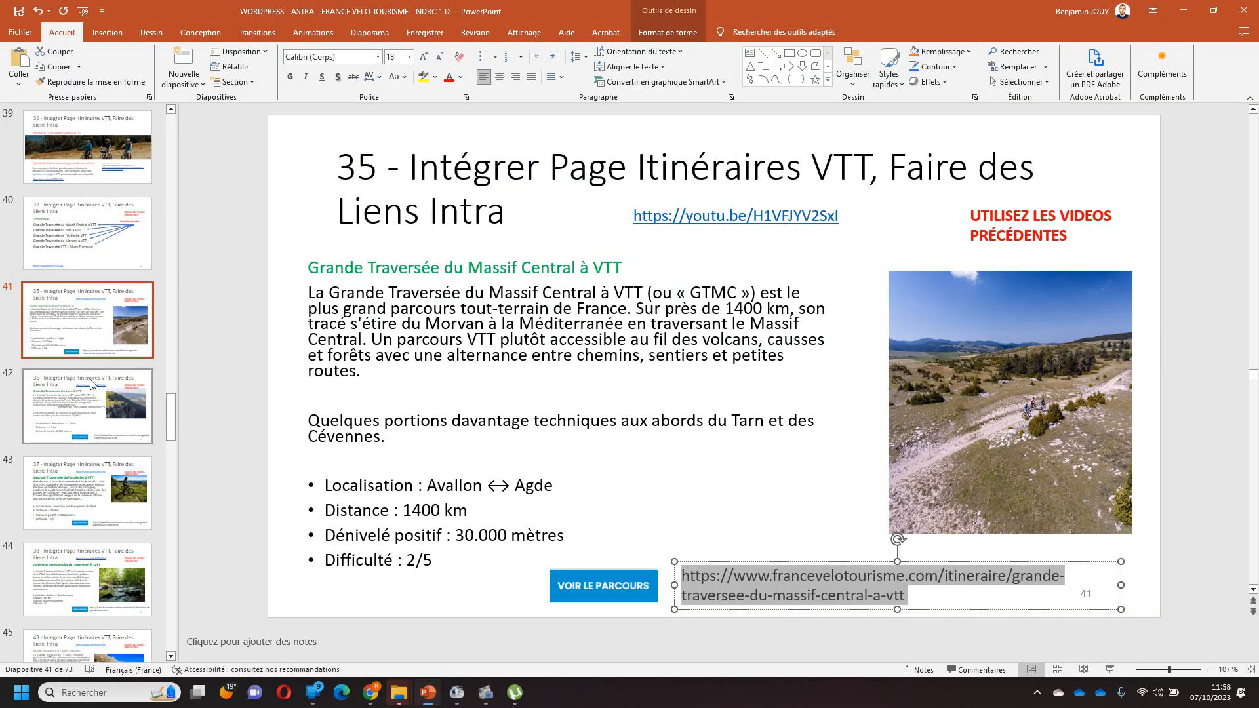
pyautogui.tripleClick(393, 261)
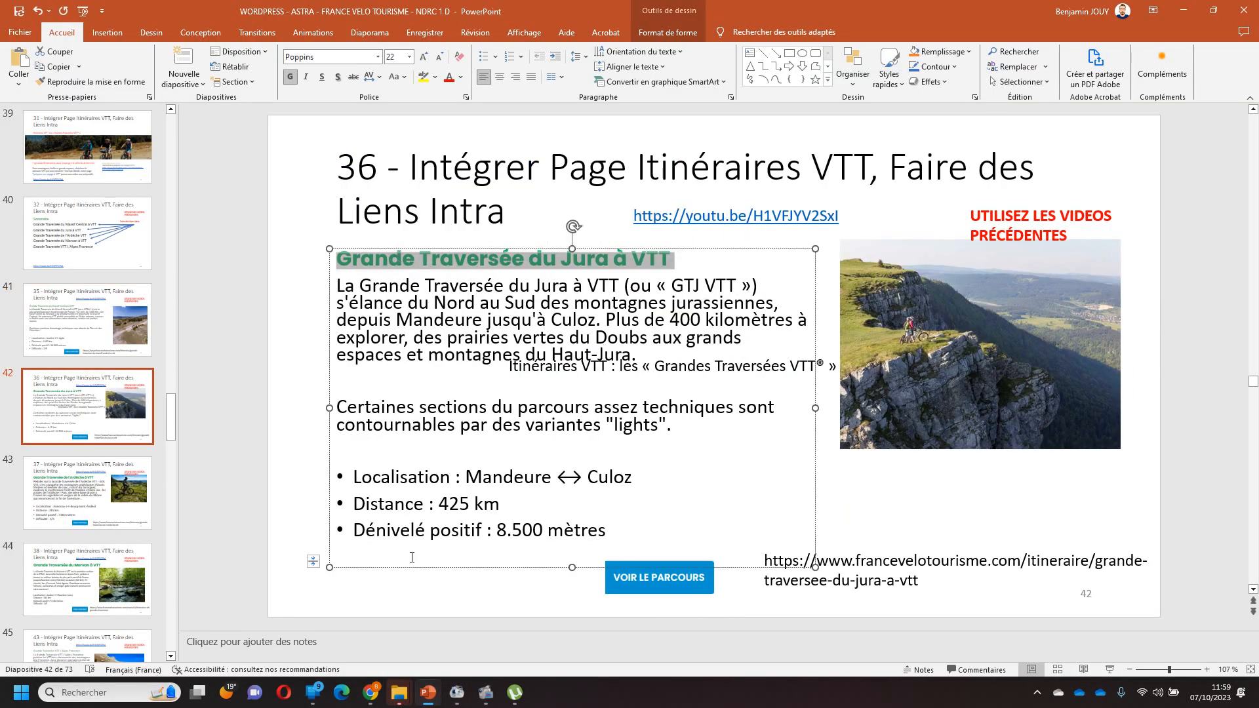
pyautogui.click(372, 694)
pyautogui.click(402, 635)
pyautogui.hotkey('ctrl', 'v')
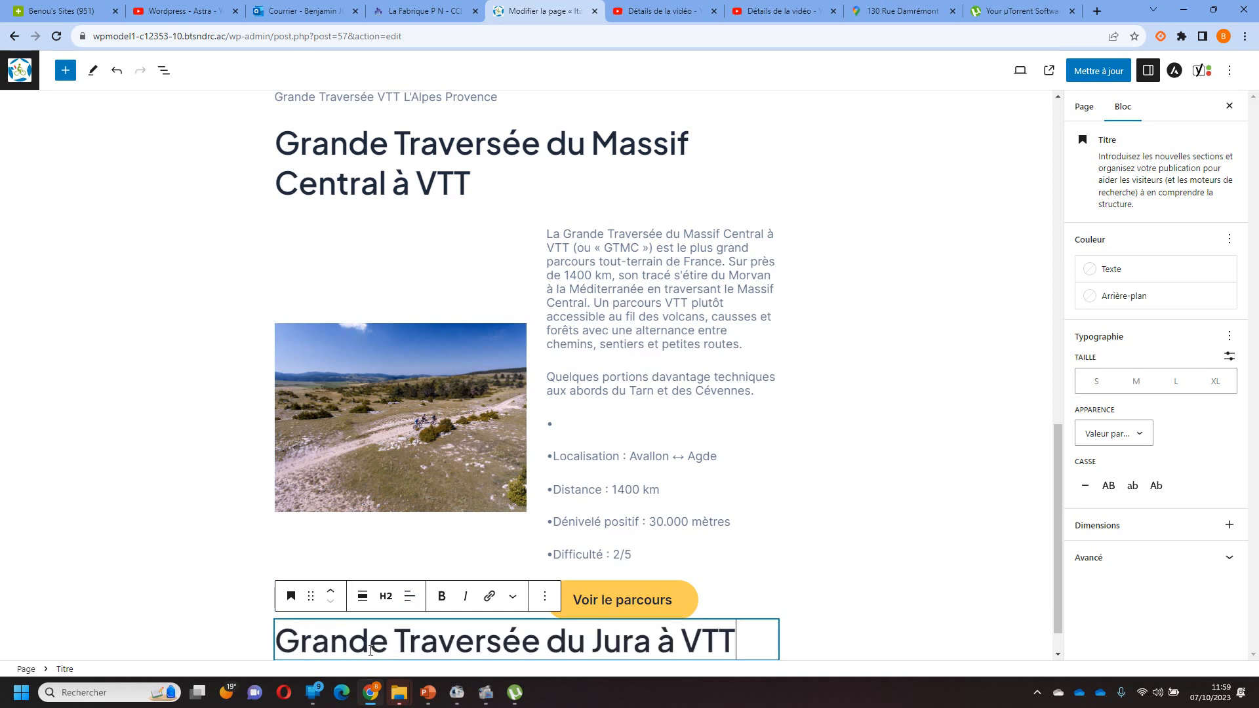
# Add a "Média & texte" block under the Jura heading and select library image Metabief_GTJ_VTT.jpg, matching the photo on slide 42.
pyautogui.click(834, 598)
pyautogui.click(770, 637)
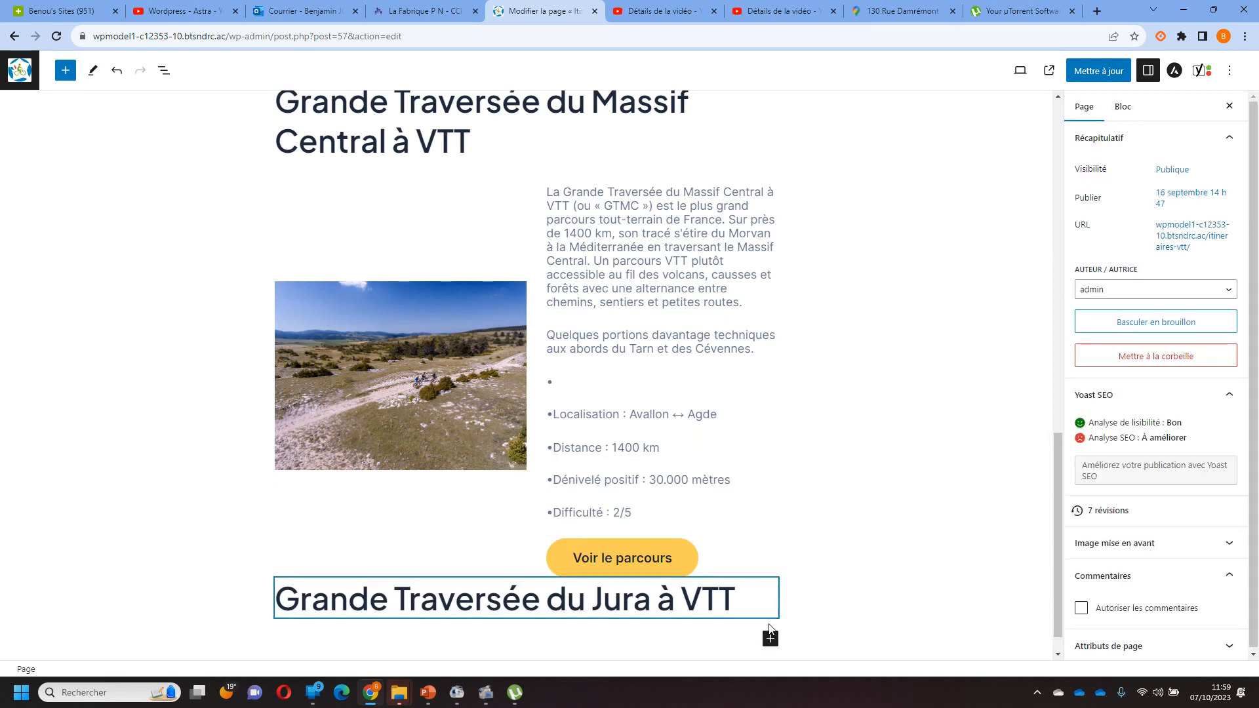
pyautogui.click(770, 639)
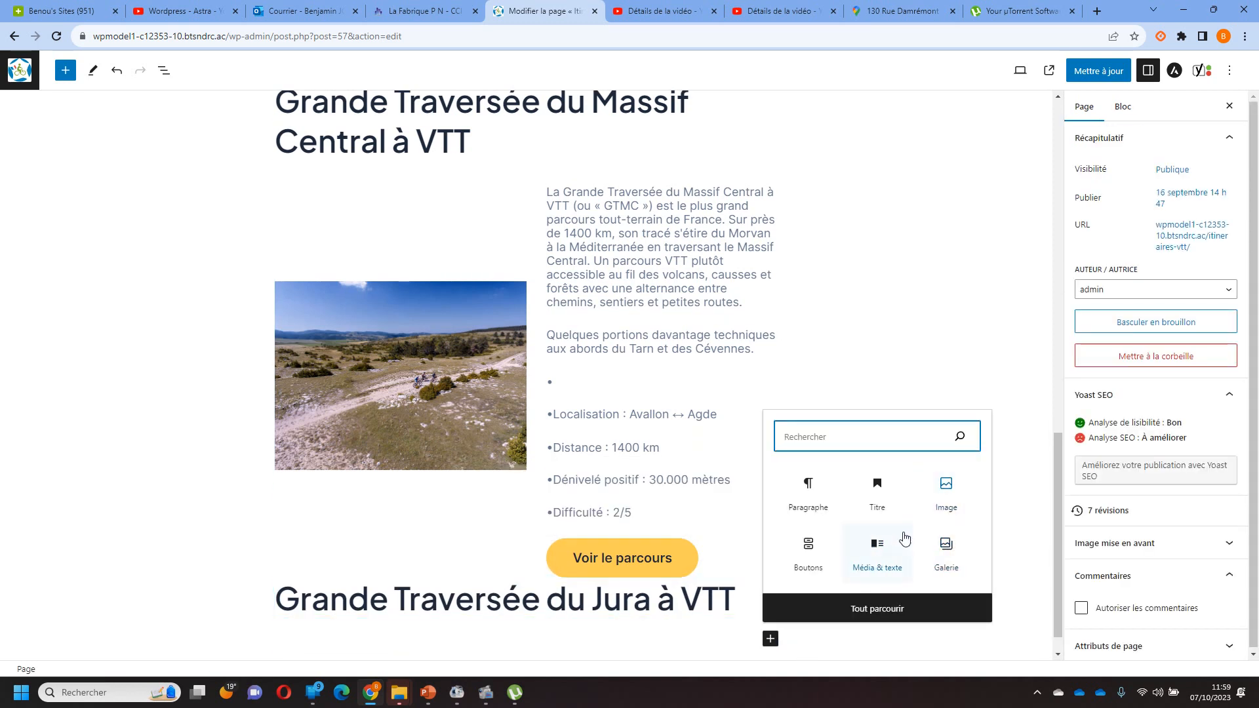
pyautogui.click(893, 551)
pyautogui.click(417, 699)
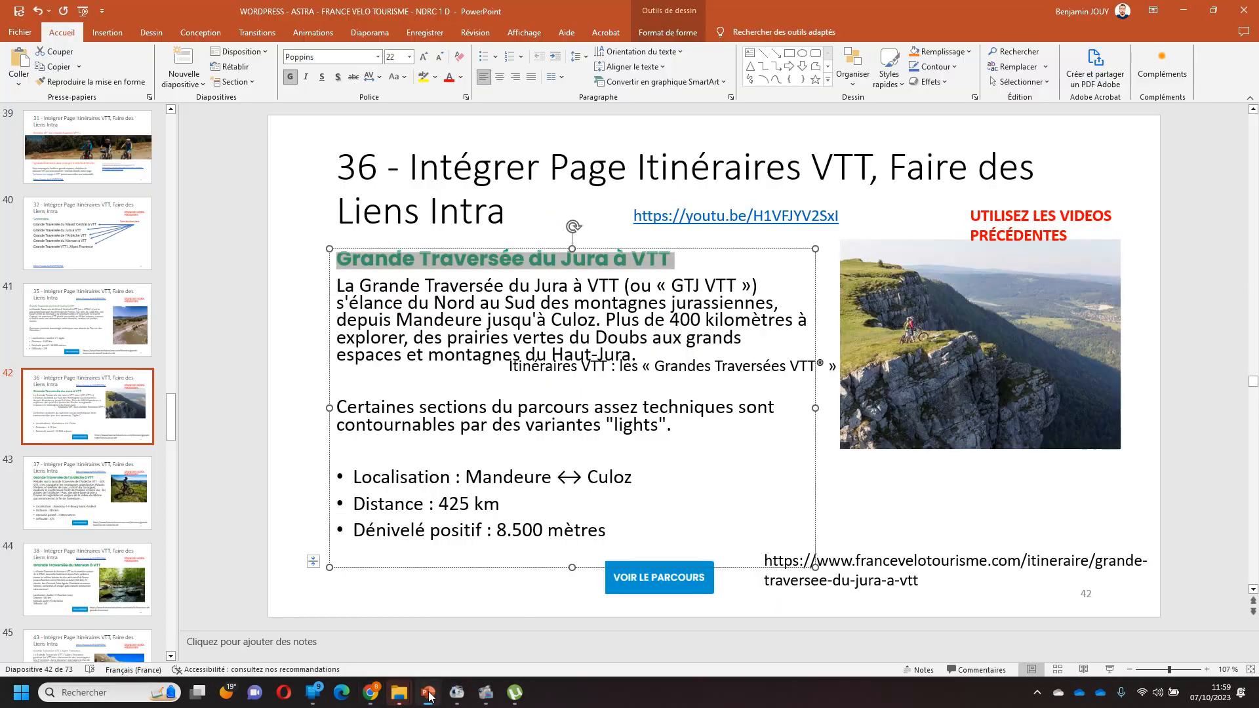
pyautogui.click(419, 697)
pyautogui.click(309, 596)
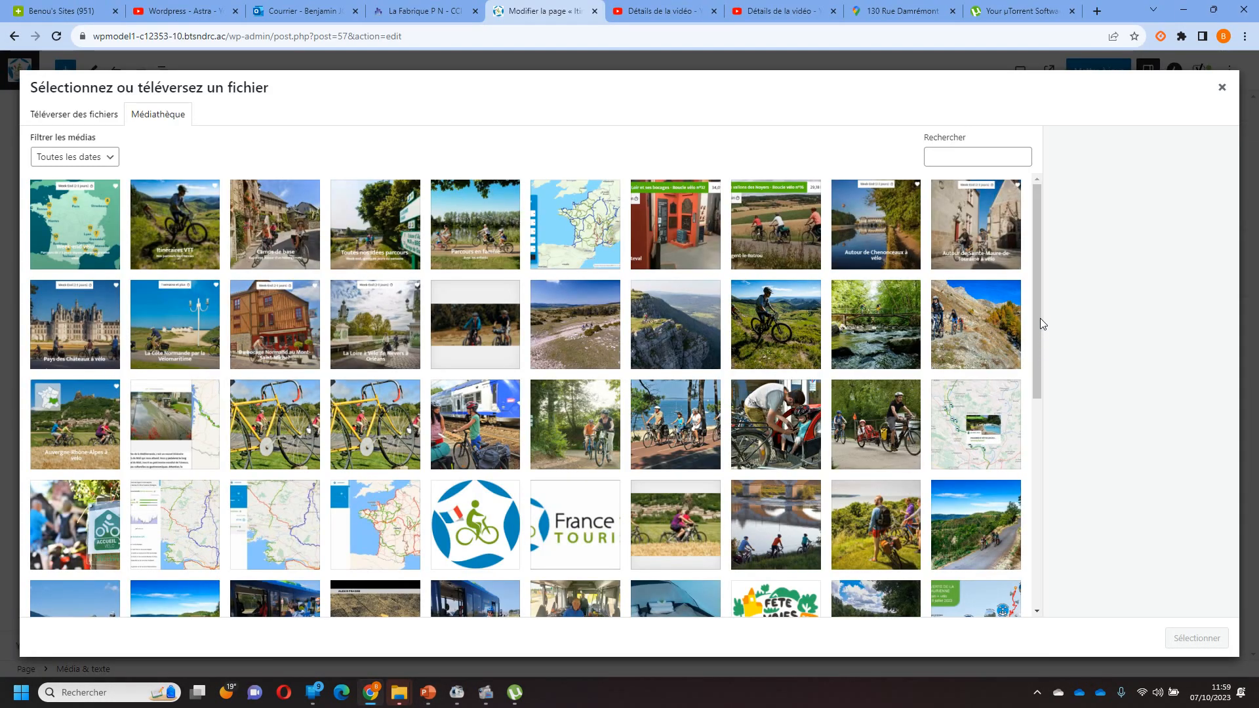
pyautogui.click(700, 326)
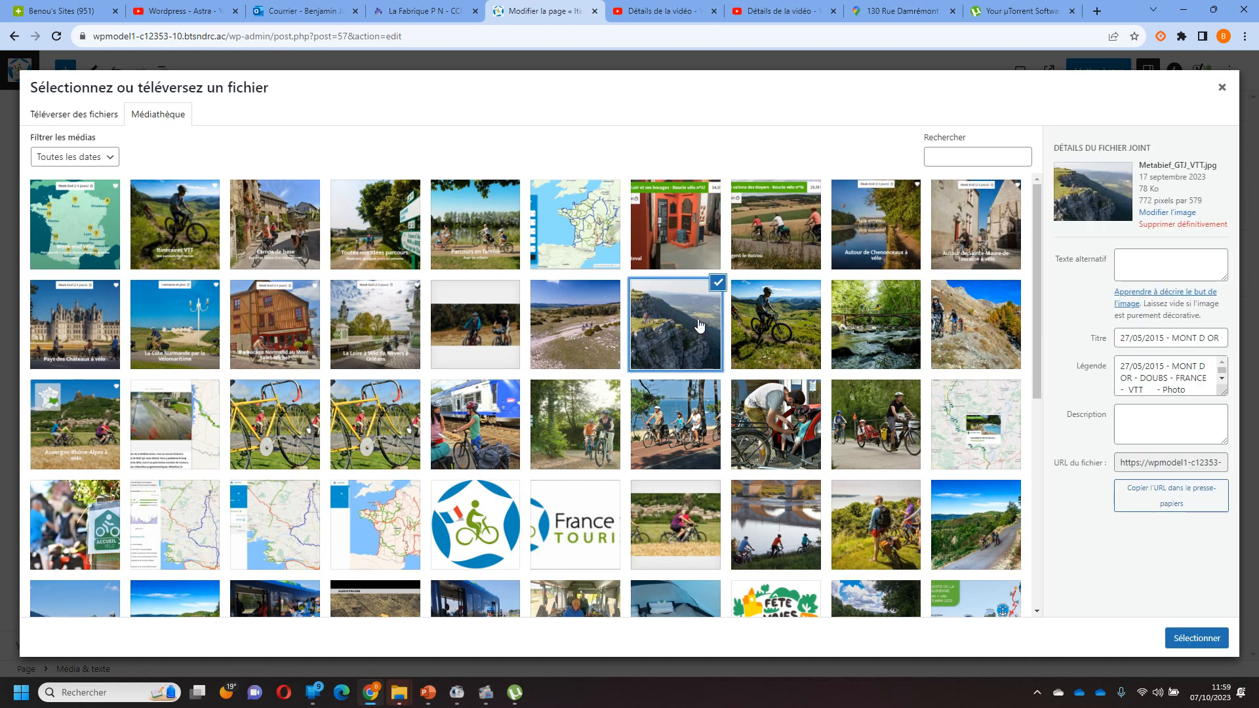
# Set the image's alternative text, caption and description to "Vue de montagne" and insert it into the block.
pyautogui.click(1163, 276)
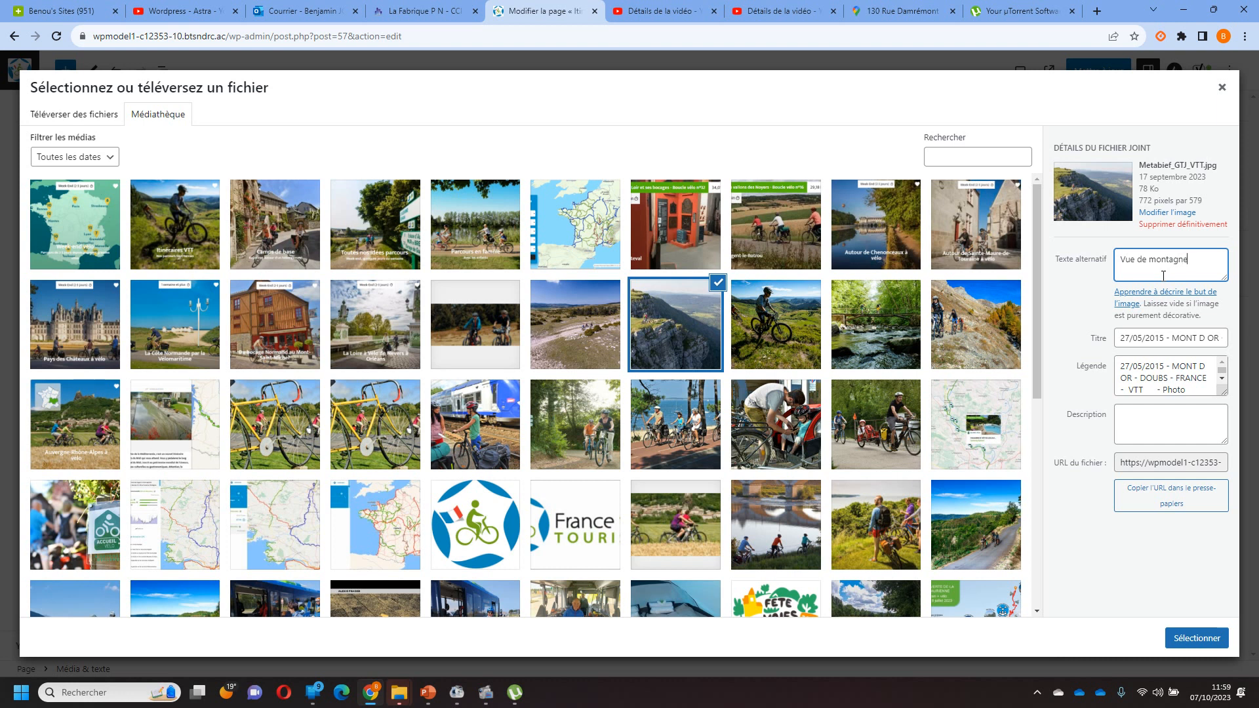
pyautogui.hotkey('ctrl', 'a')
pyautogui.hotkey('ctrl', 'c')
pyautogui.click(1167, 363)
pyautogui.hotkey('ctrl', 'a')
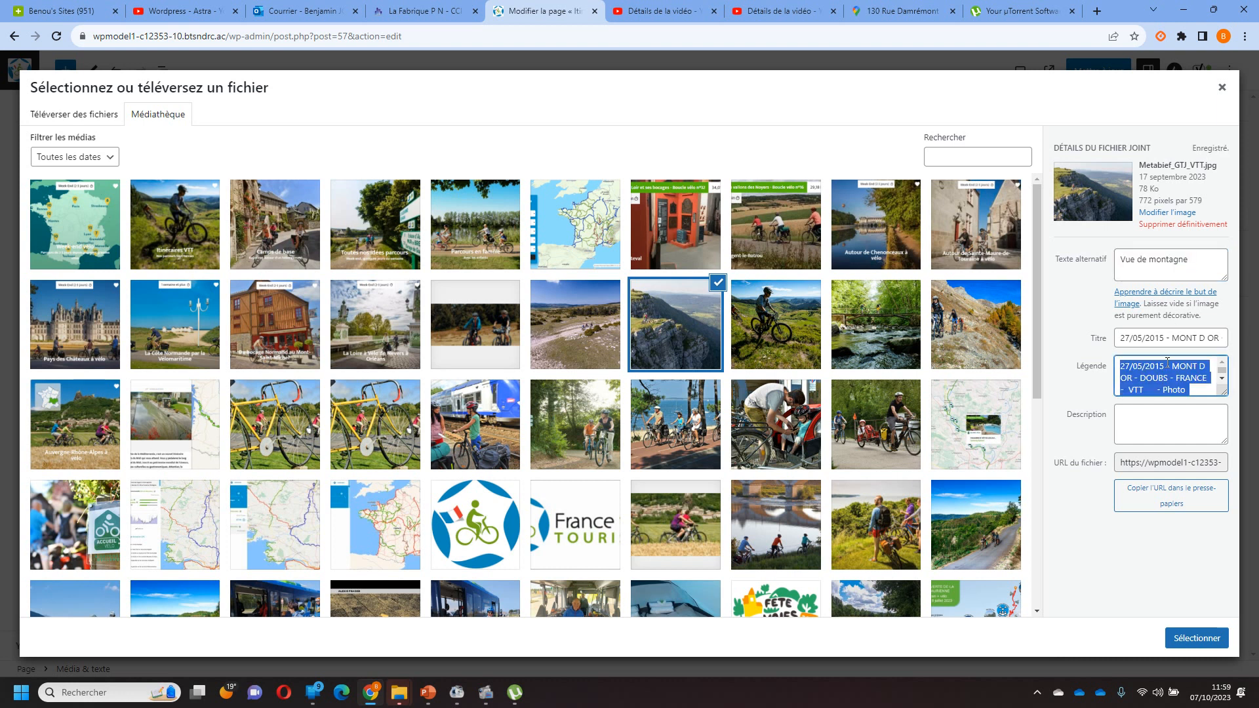
pyautogui.hotkey('ctrl', 'v')
pyautogui.click(1183, 427)
pyautogui.hotkey('ctrl', 'v')
pyautogui.click(1197, 638)
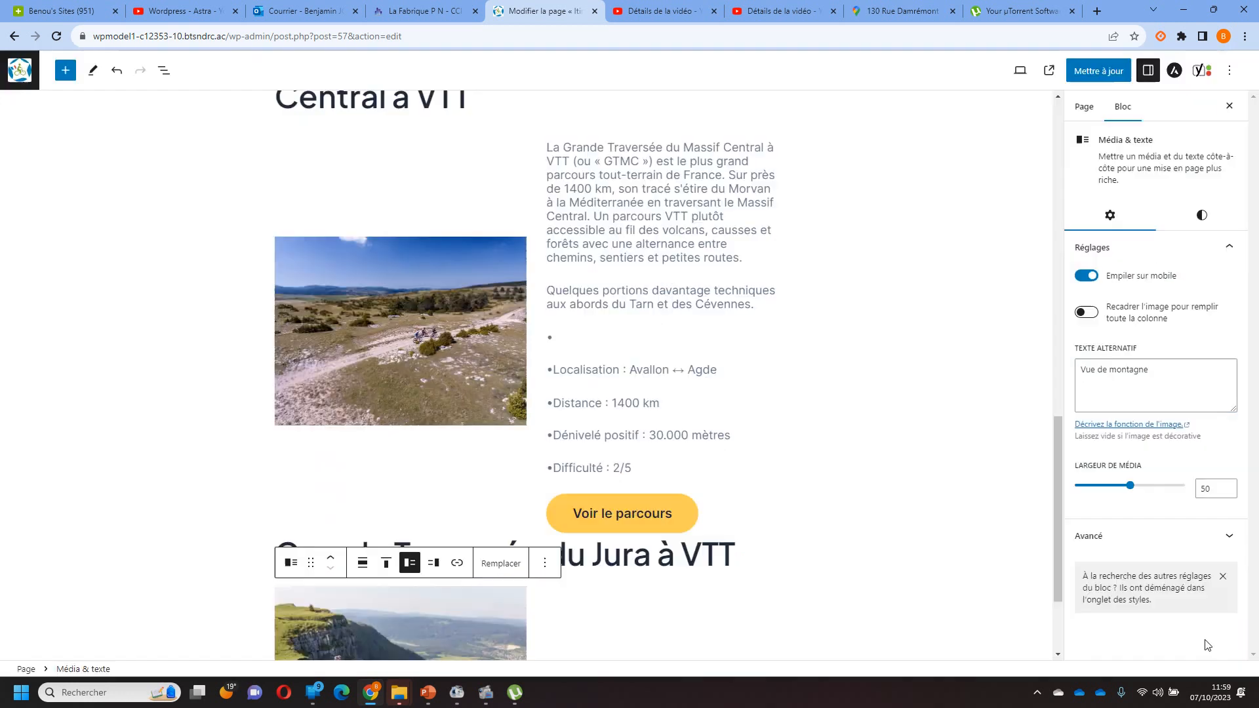
# Copy the slide 42 text from "La Grande Traversée du Jura" to "Dénivelé positif : 8.500 mètres" into the content area beside the image.
pyautogui.scroll(-3, 539, 642)
pyautogui.click(430, 693)
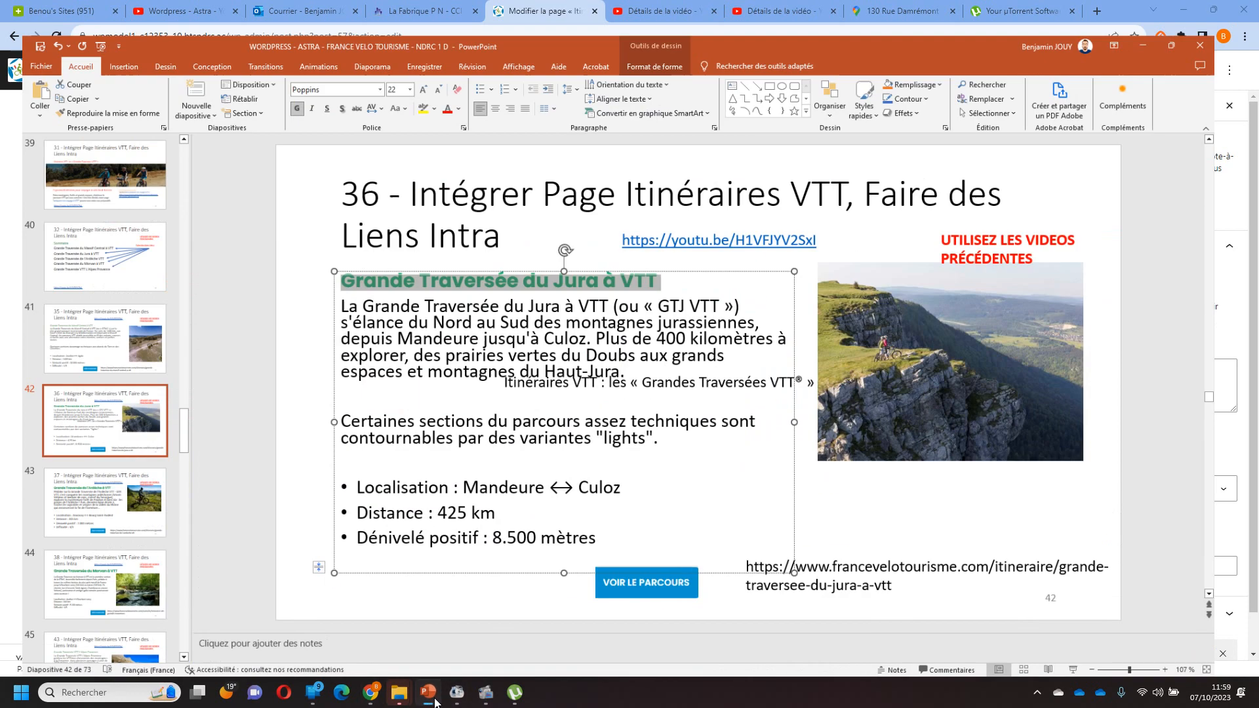
pyautogui.moveTo(350, 310); pyautogui.dragTo(337, 286)
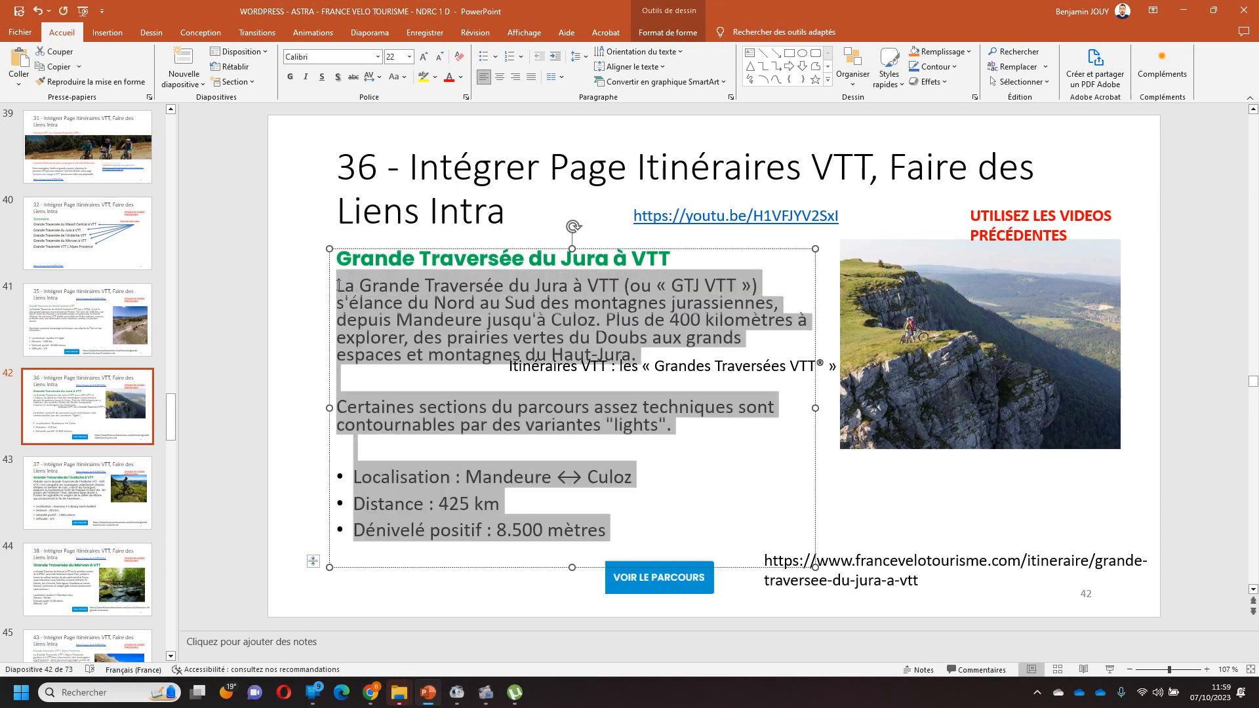
pyautogui.click(371, 692)
pyautogui.click(615, 547)
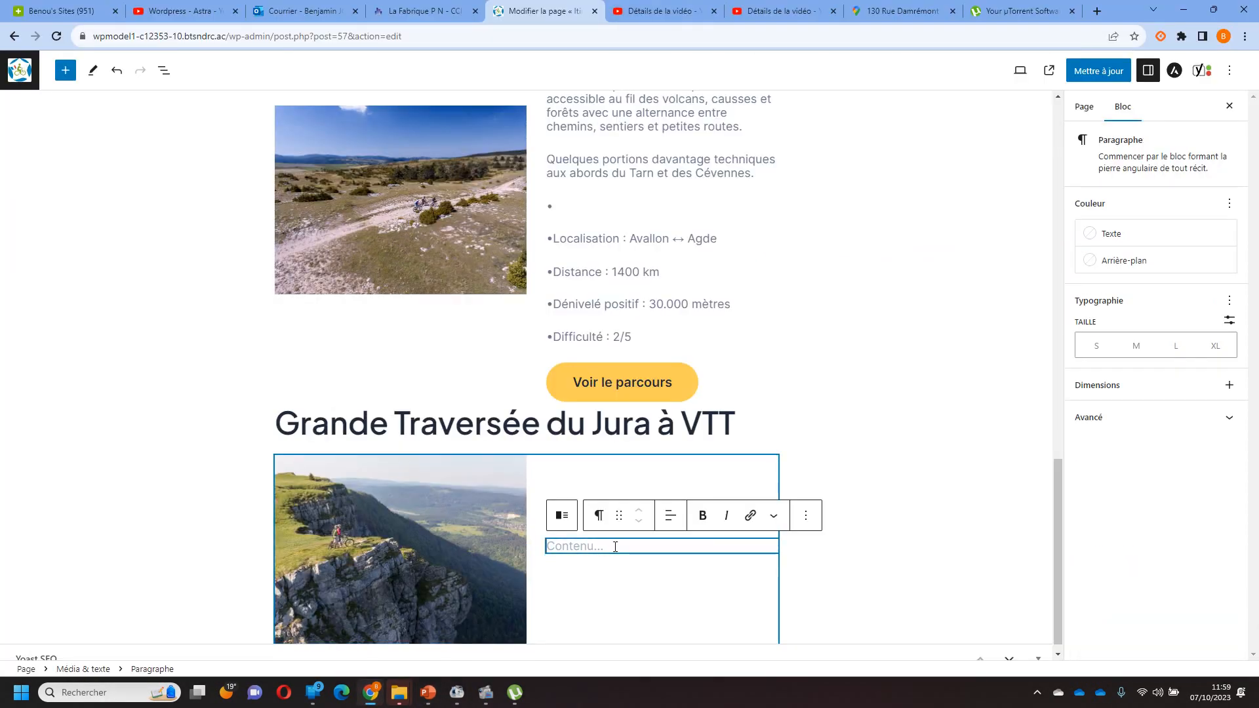
pyautogui.hotkey('ctrl', 'v')
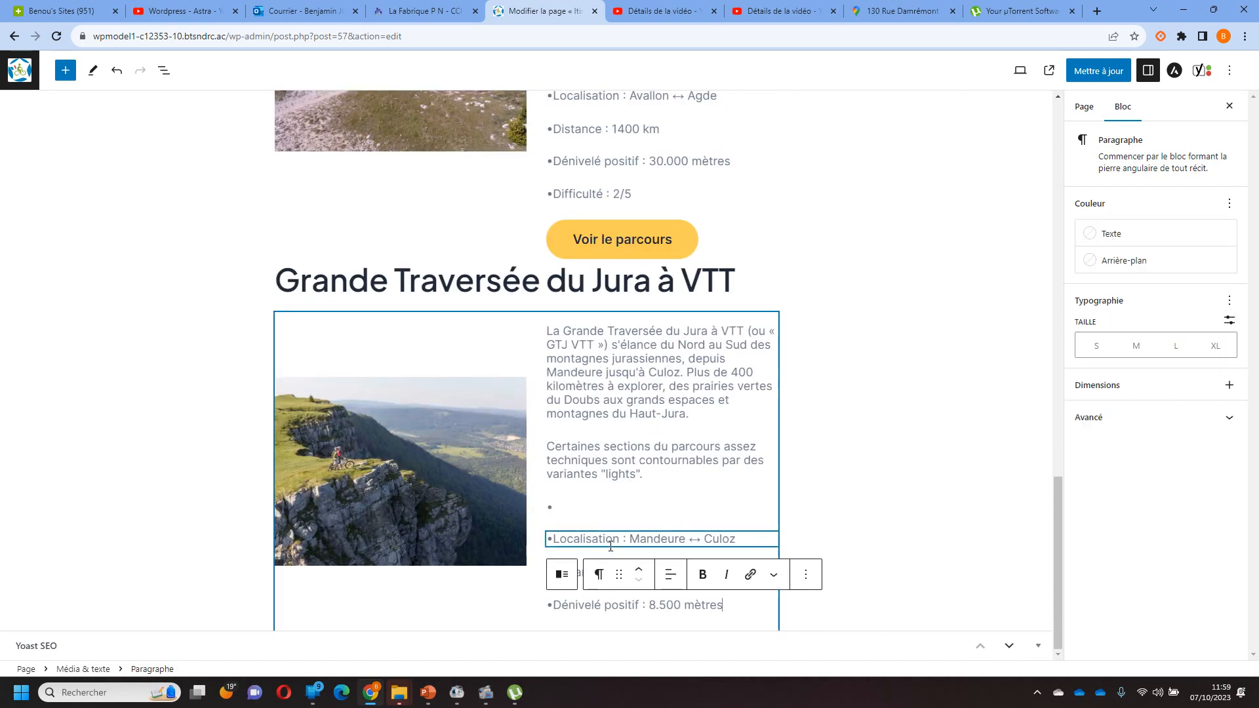
# Place the image of the Jura "Média & texte" block to the right of its text.
pyautogui.click(563, 579)
pyautogui.click(593, 460)
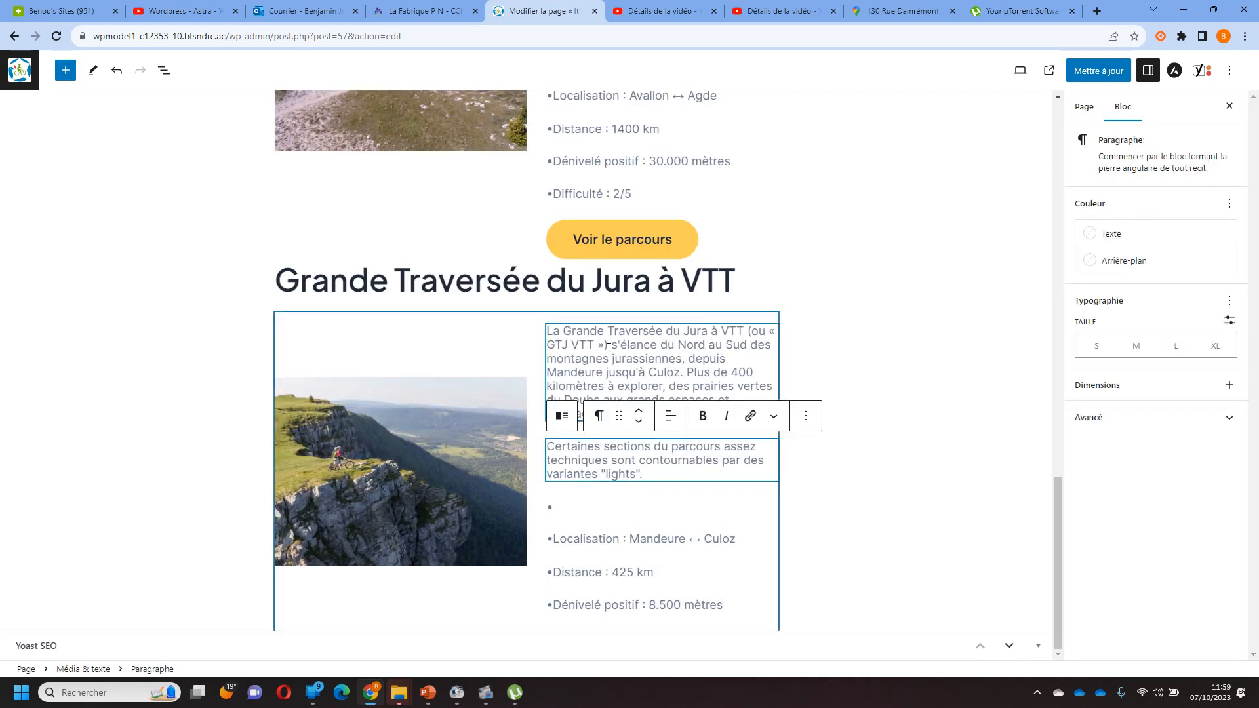
pyautogui.click(608, 348)
pyautogui.click(561, 302)
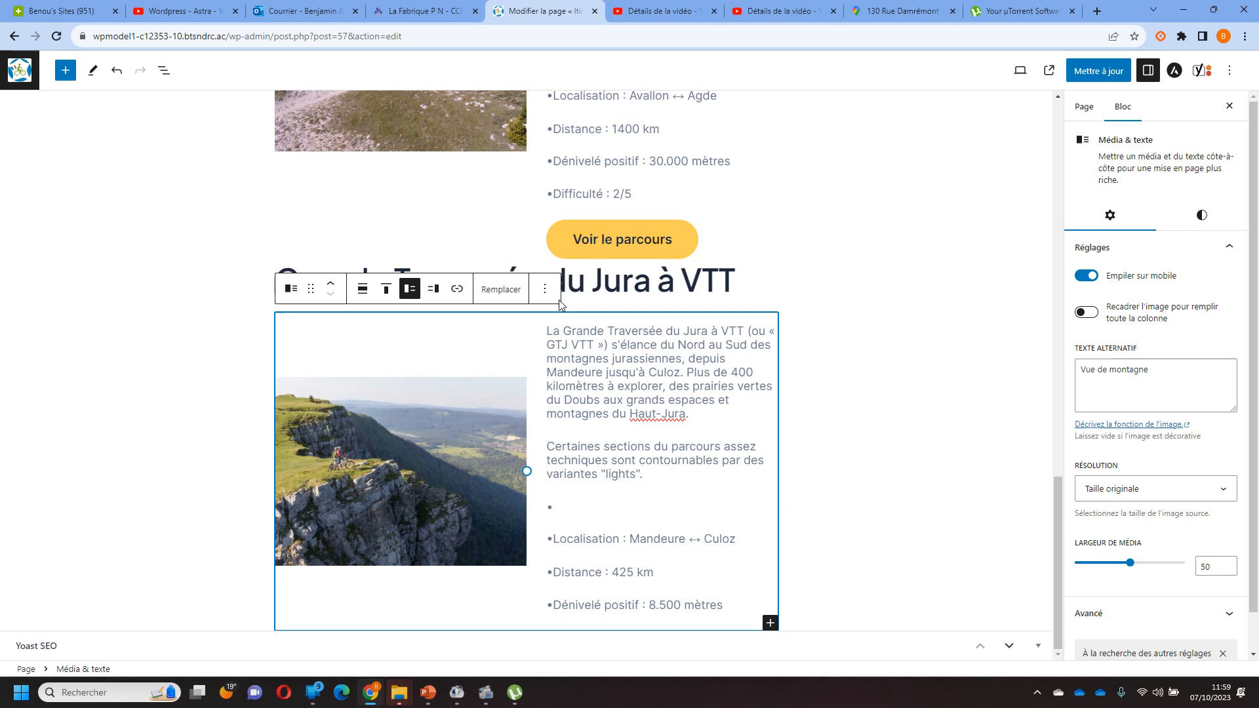
pyautogui.click(433, 291)
pyautogui.click(410, 291)
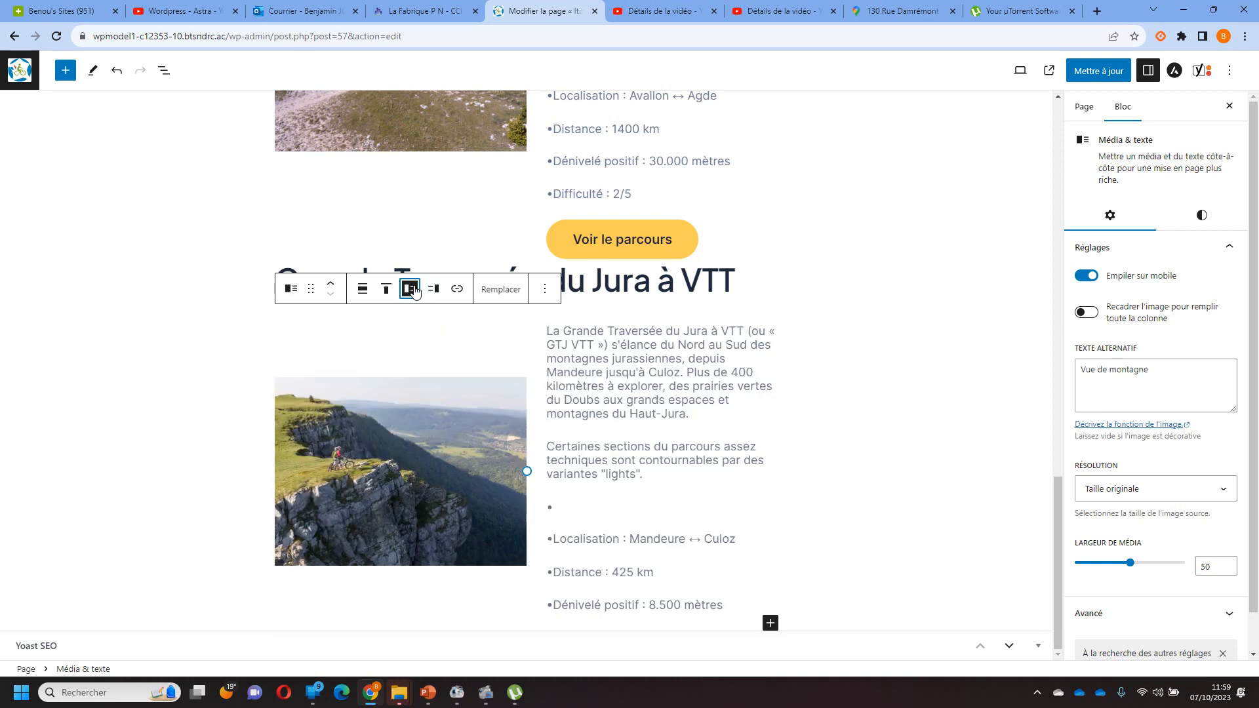
pyautogui.click(432, 290)
pyautogui.click(873, 484)
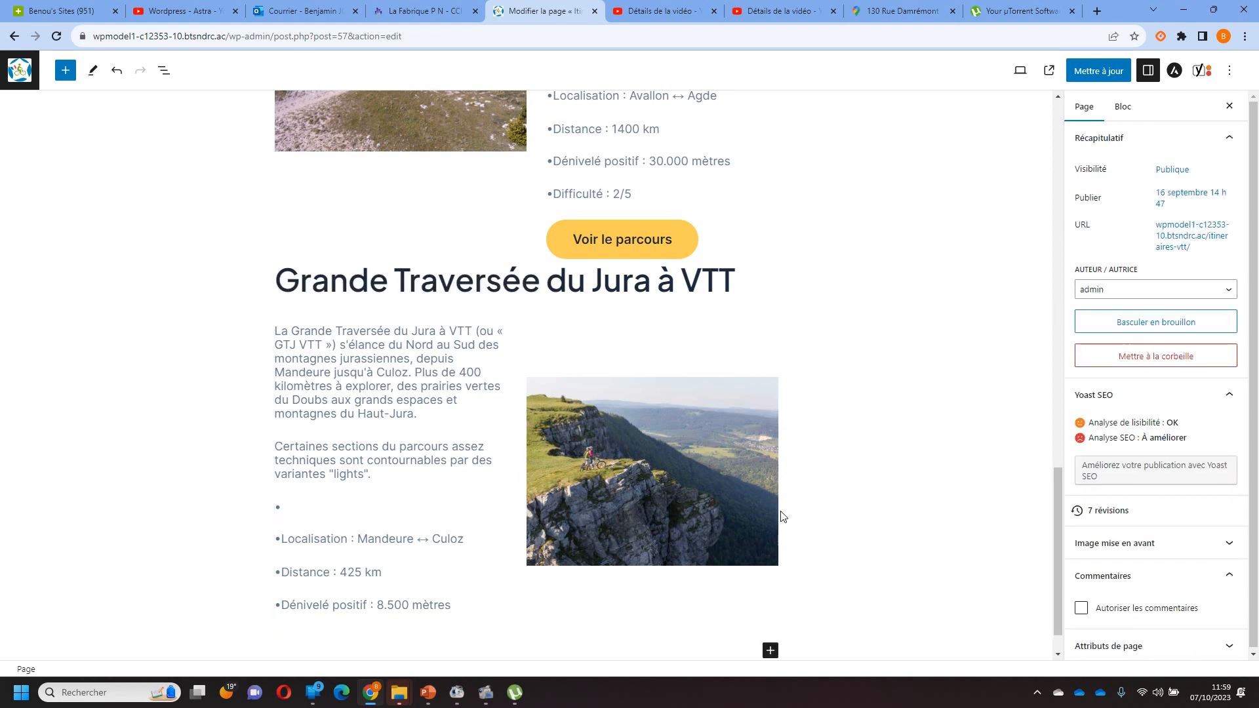
# Add a button labelled "Voir Le parcours" below the Jura "Média & texte" block and copy the route address from slide 42.
pyautogui.scroll(1, 781, 532)
pyautogui.scroll(-1, 895, 627)
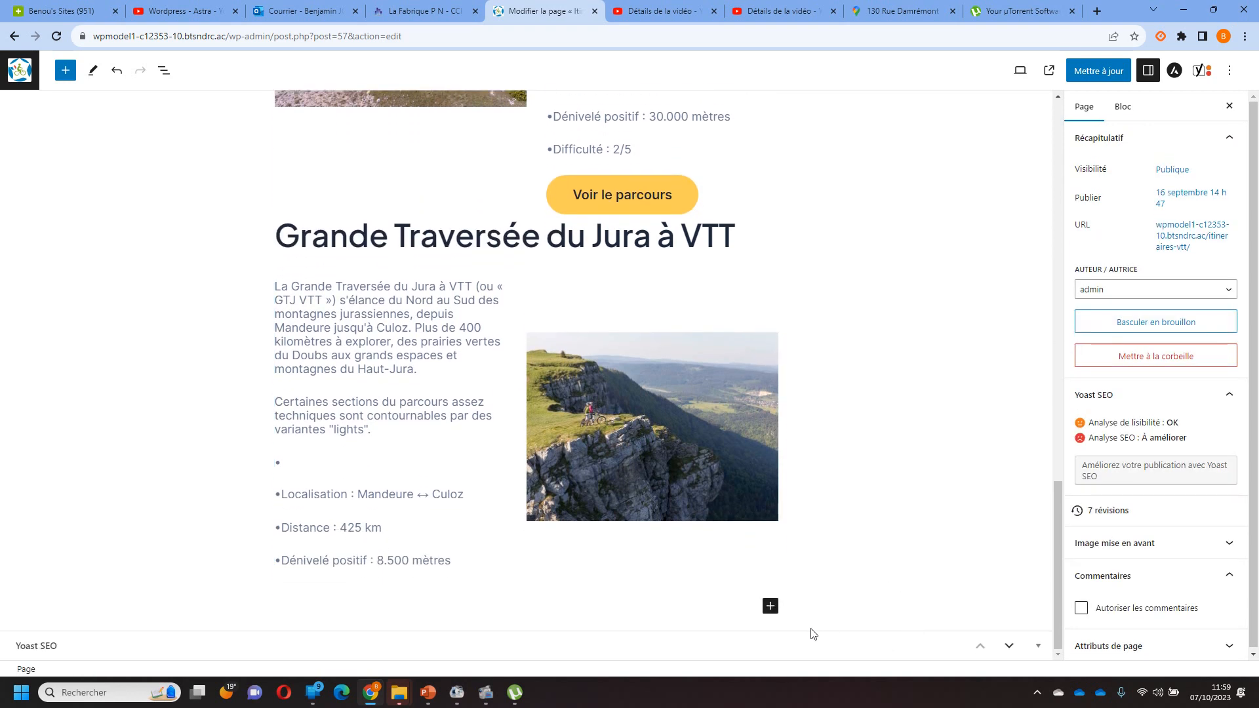
pyautogui.click(771, 606)
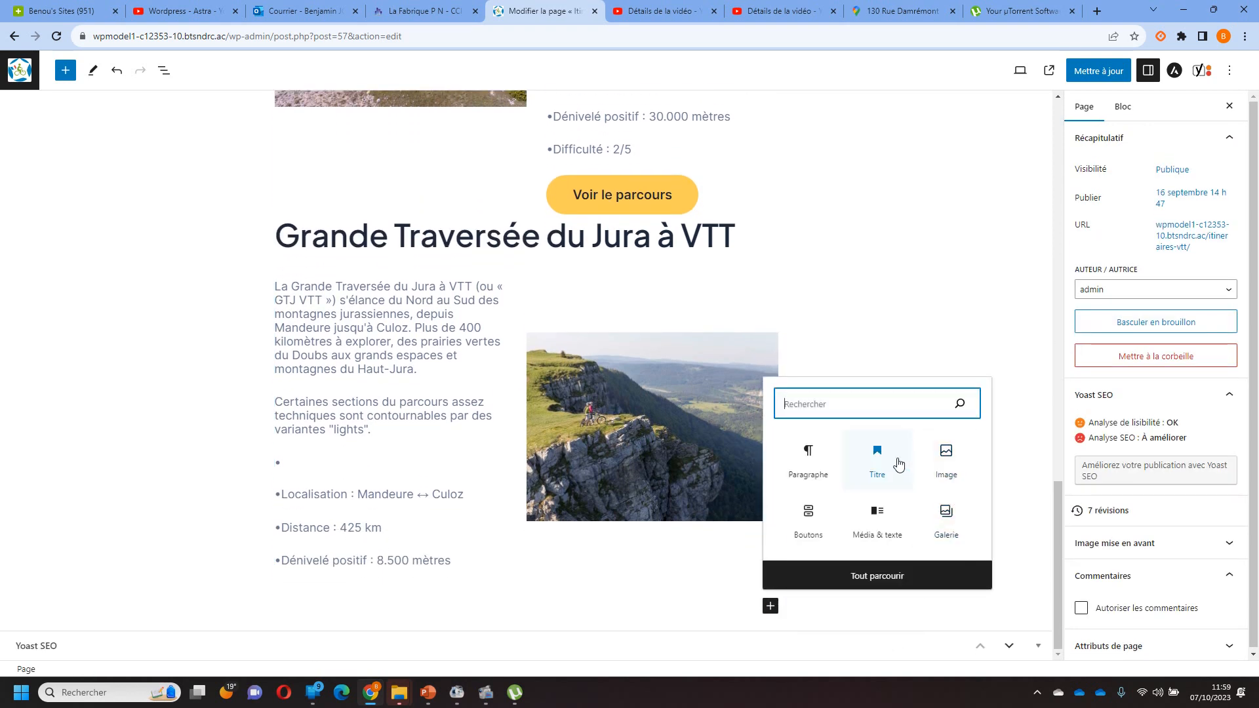
pyautogui.click(825, 512)
pyautogui.click(427, 692)
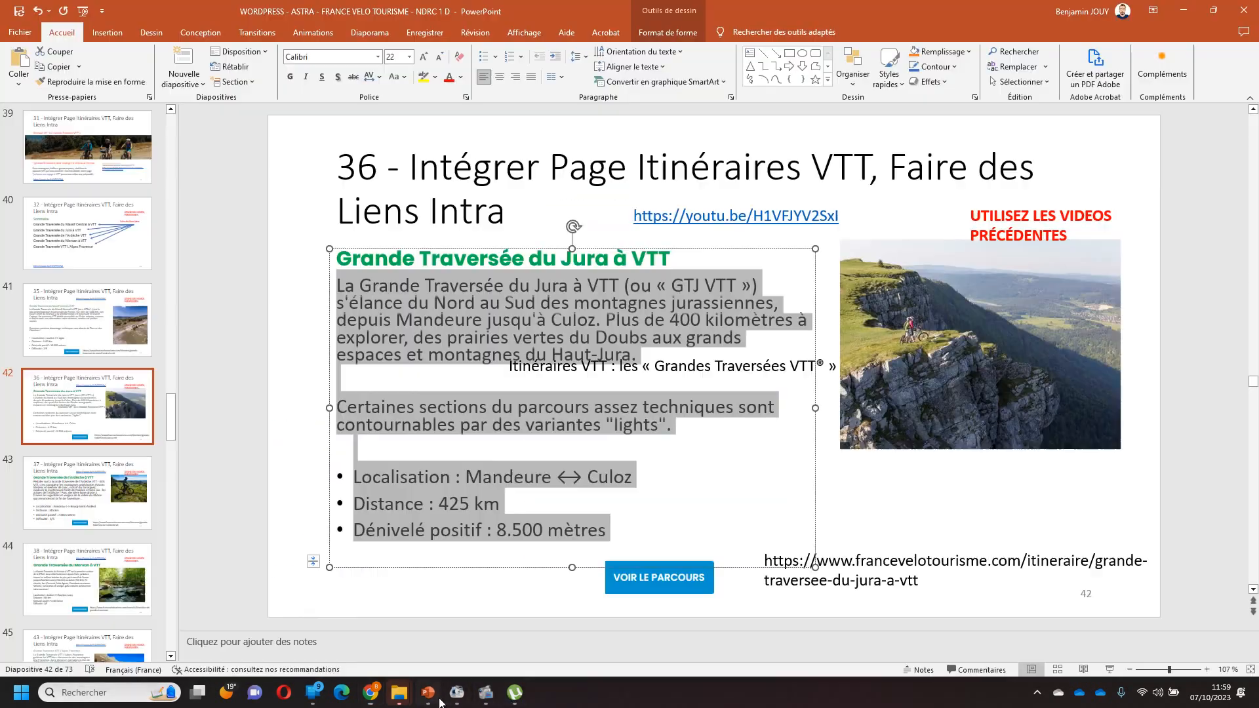
pyautogui.tripleClick(838, 578)
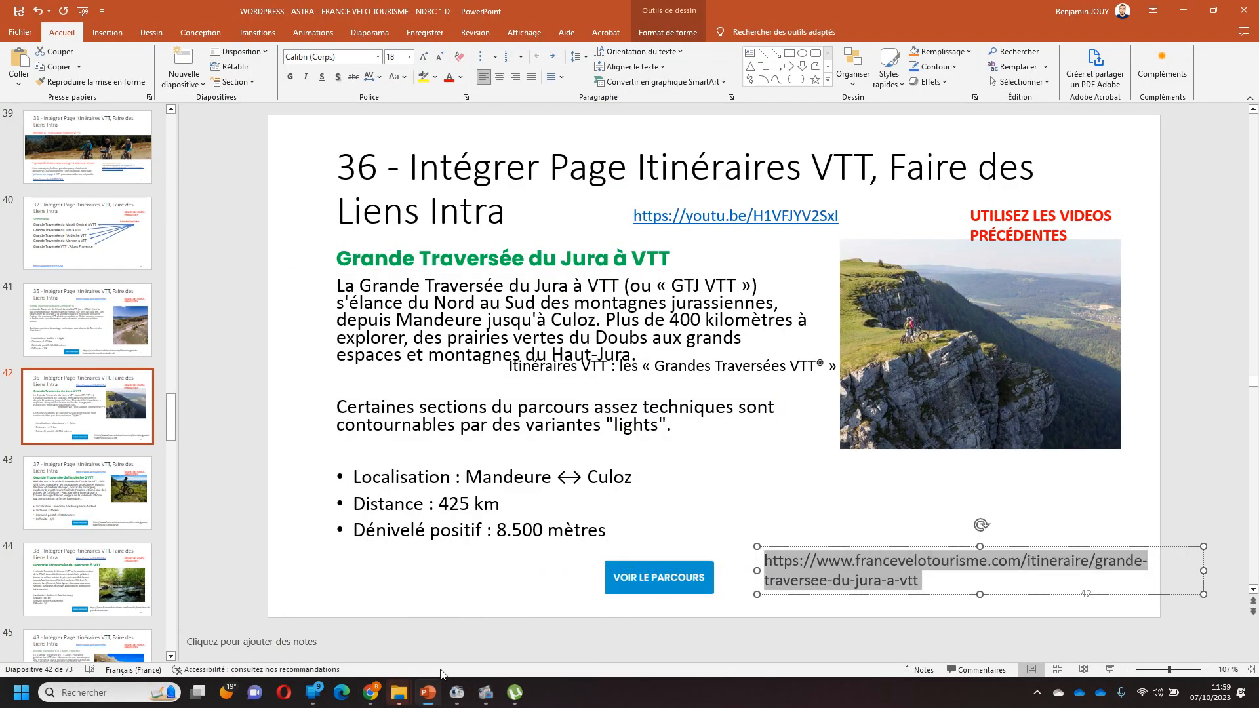
pyautogui.click(371, 692)
pyautogui.click(382, 656)
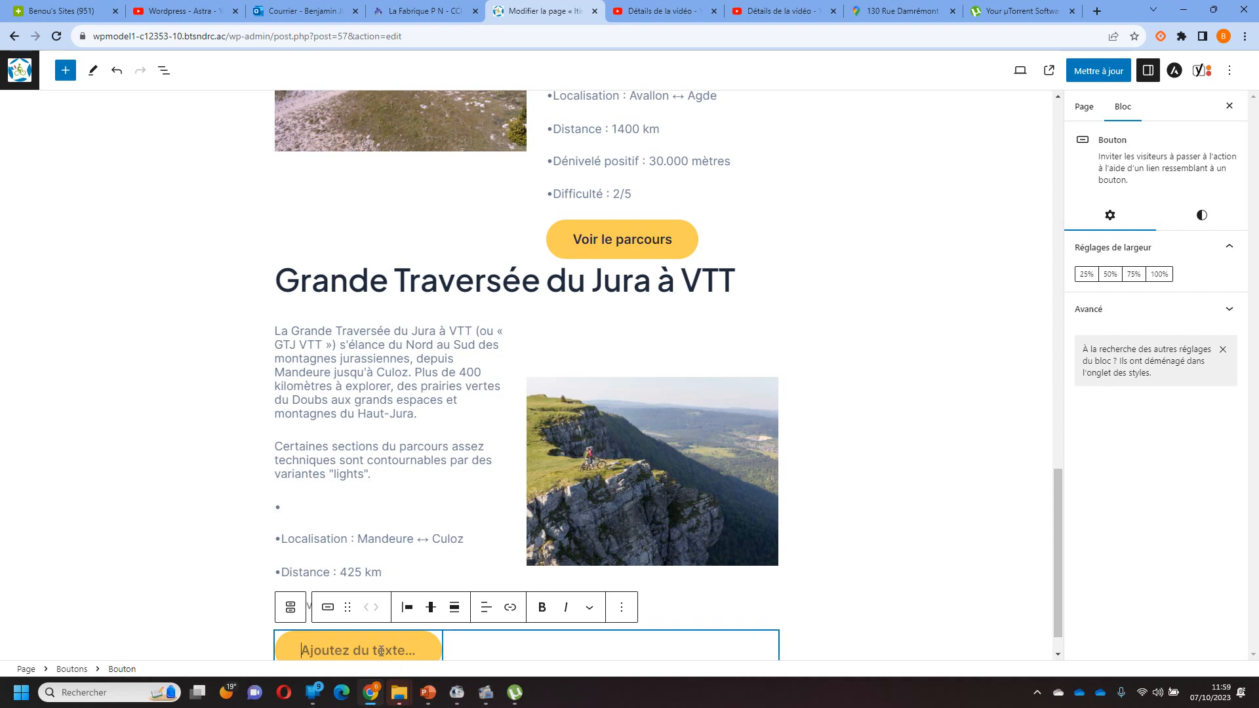
pyautogui.write('Voir')
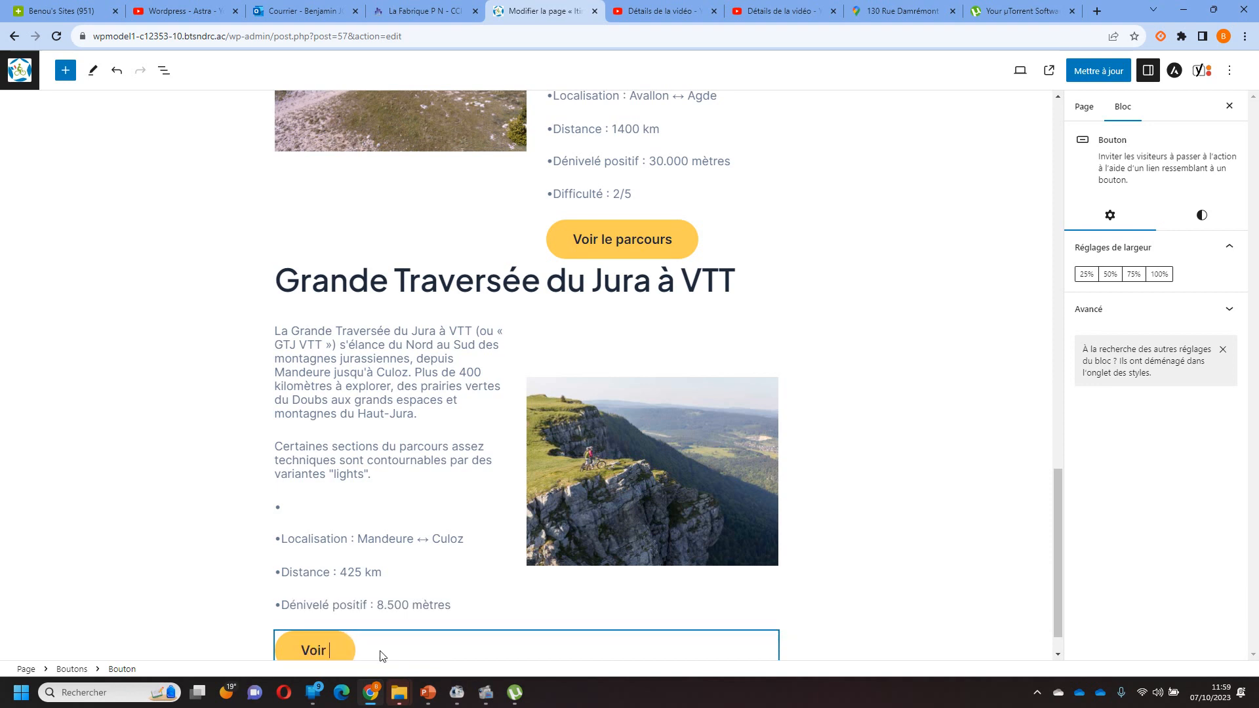
pyautogui.write(' Le parcours')
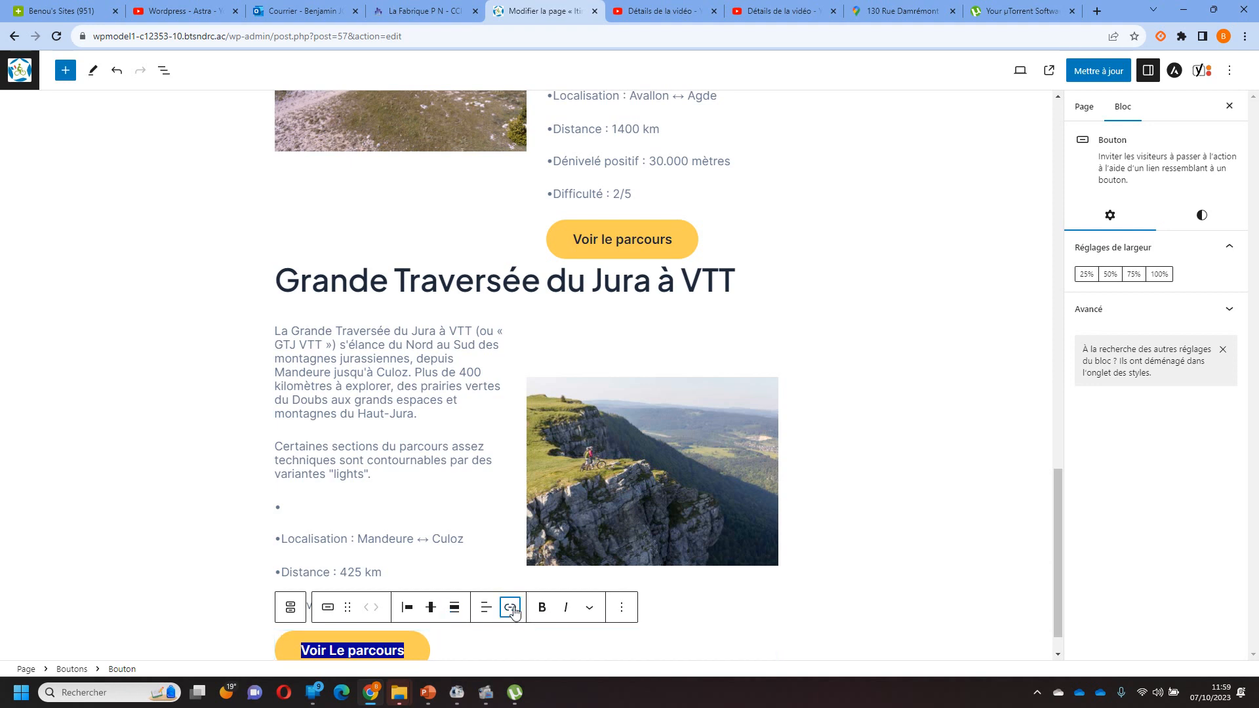
pyautogui.click(511, 609)
pyautogui.hotkey('ctrl', 'v')
pyautogui.click(834, 622)
# Add a heading block below the Jura button with slide 43's title "Grande Traversée de l'Ardèche à VTT".
pyautogui.scroll(1, 868, 621)
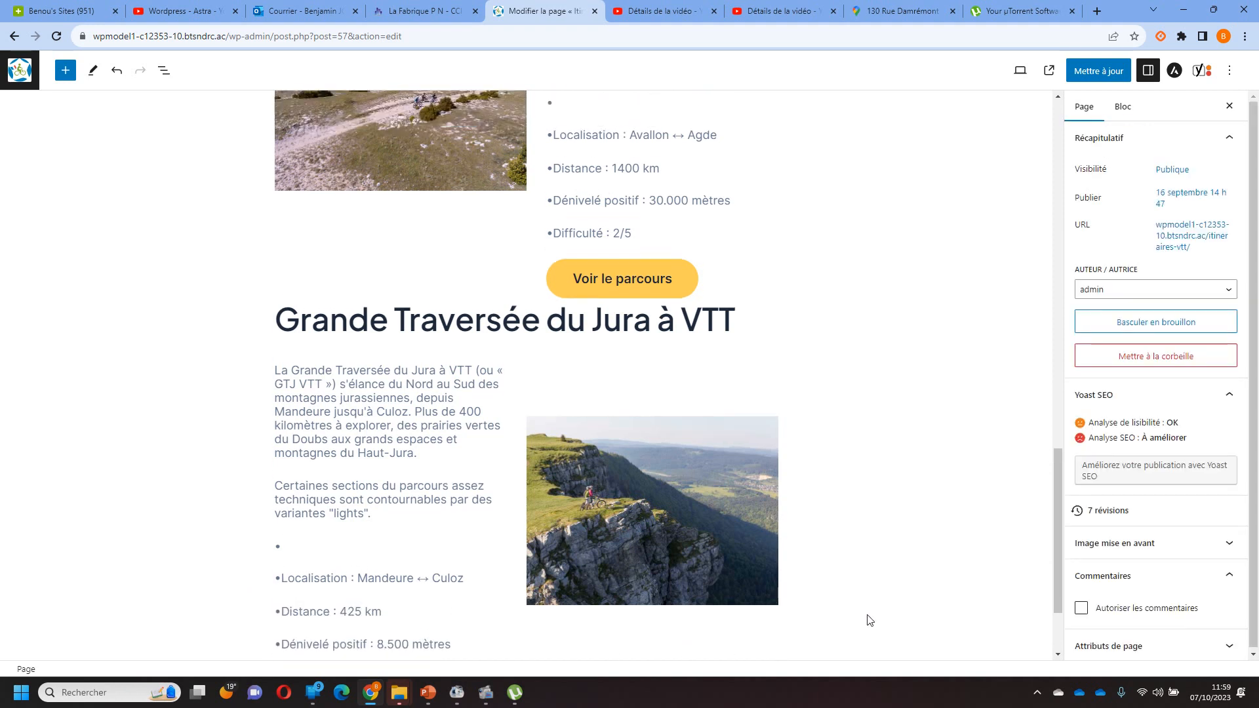
pyautogui.scroll(-2, 880, 620)
pyautogui.click(771, 606)
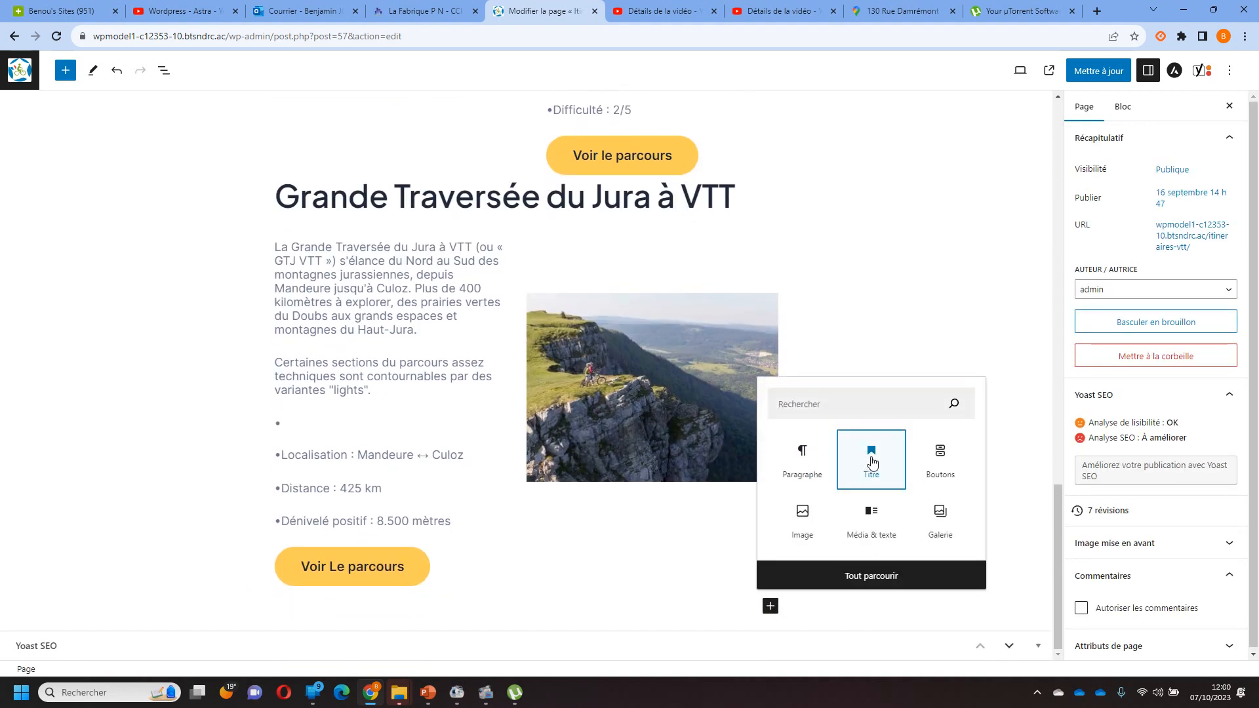
pyautogui.click(872, 462)
pyautogui.click(430, 693)
pyautogui.press('Down')
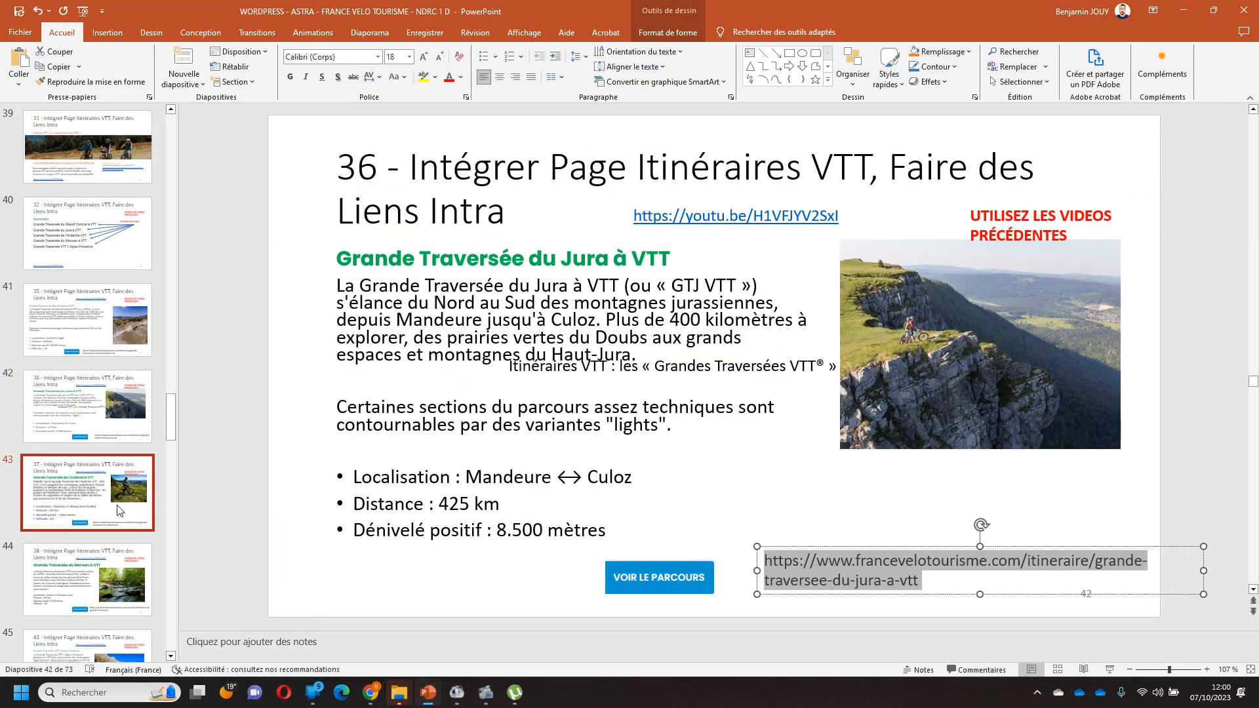
pyautogui.doubleClick(445, 260)
pyautogui.tripleClick(444, 259)
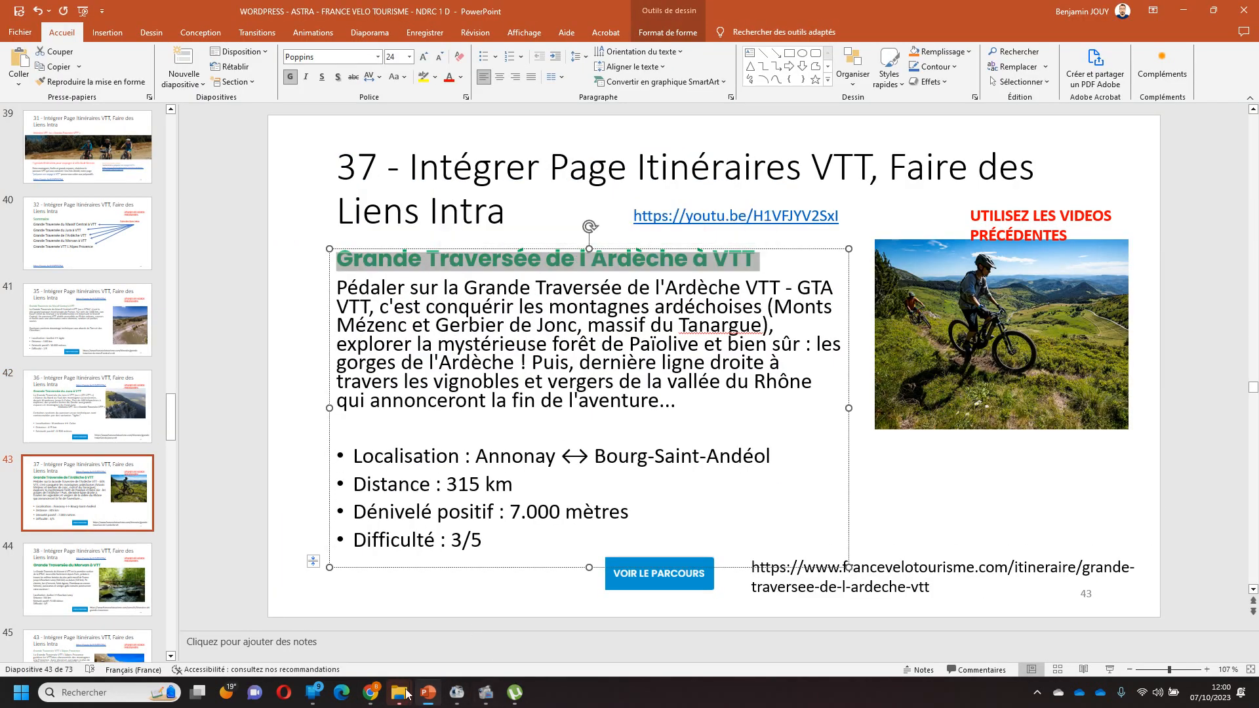
pyautogui.hotkey('ctrl', 'c')
pyautogui.click(371, 693)
pyautogui.hotkey('ctrl', 'v')
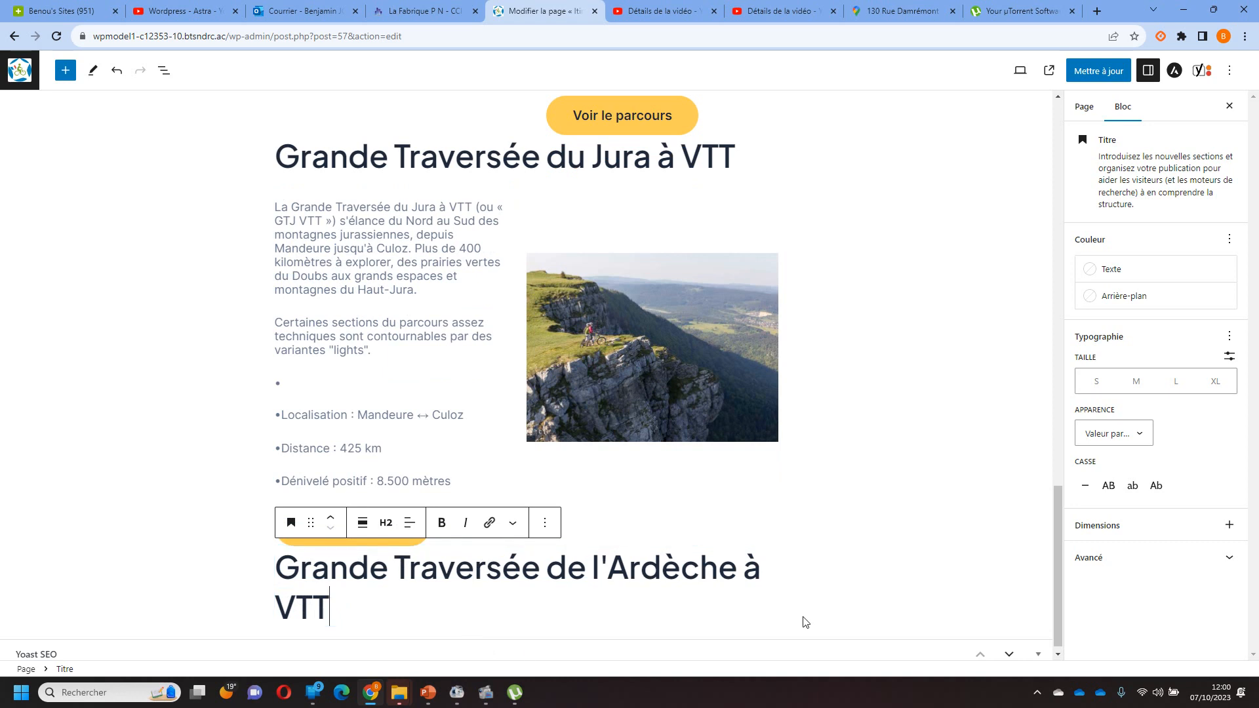
# Add a "Média & texte" block below the Ardèche heading and copy the route description and details from slide 43.
pyautogui.scroll(3, 810, 616)
pyautogui.scroll(-3, 647, 582)
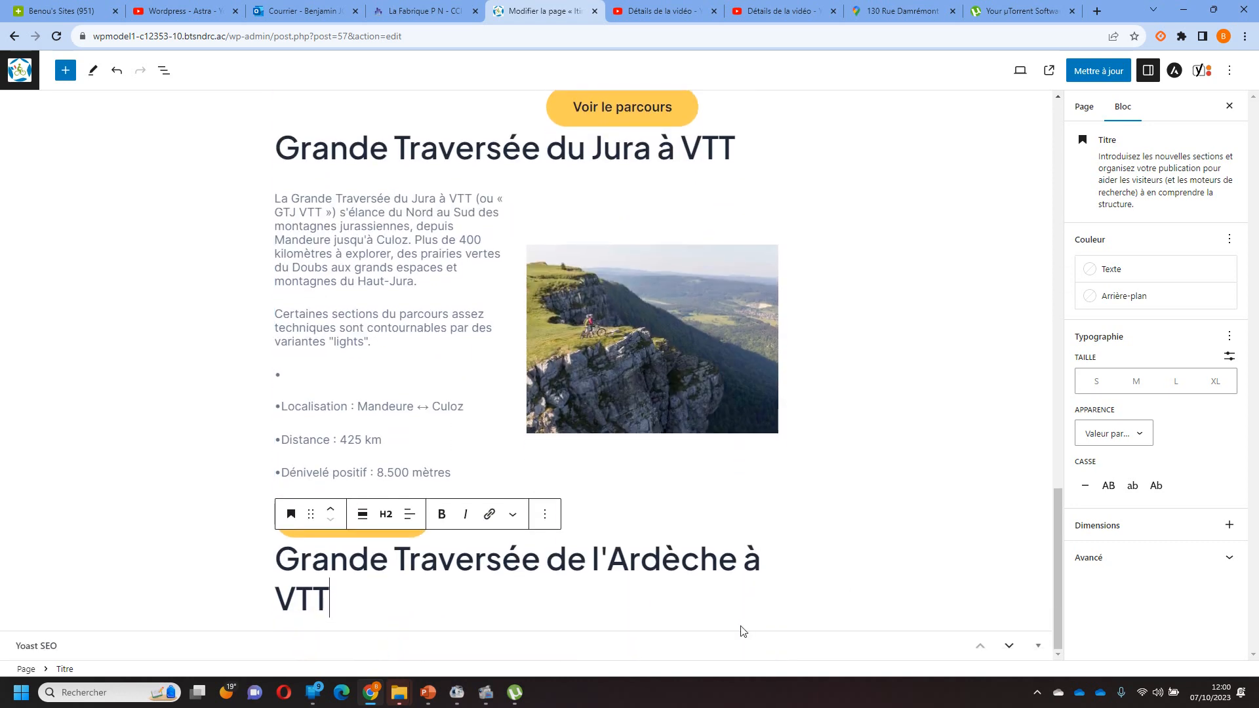
pyautogui.click(743, 632)
pyautogui.click(770, 638)
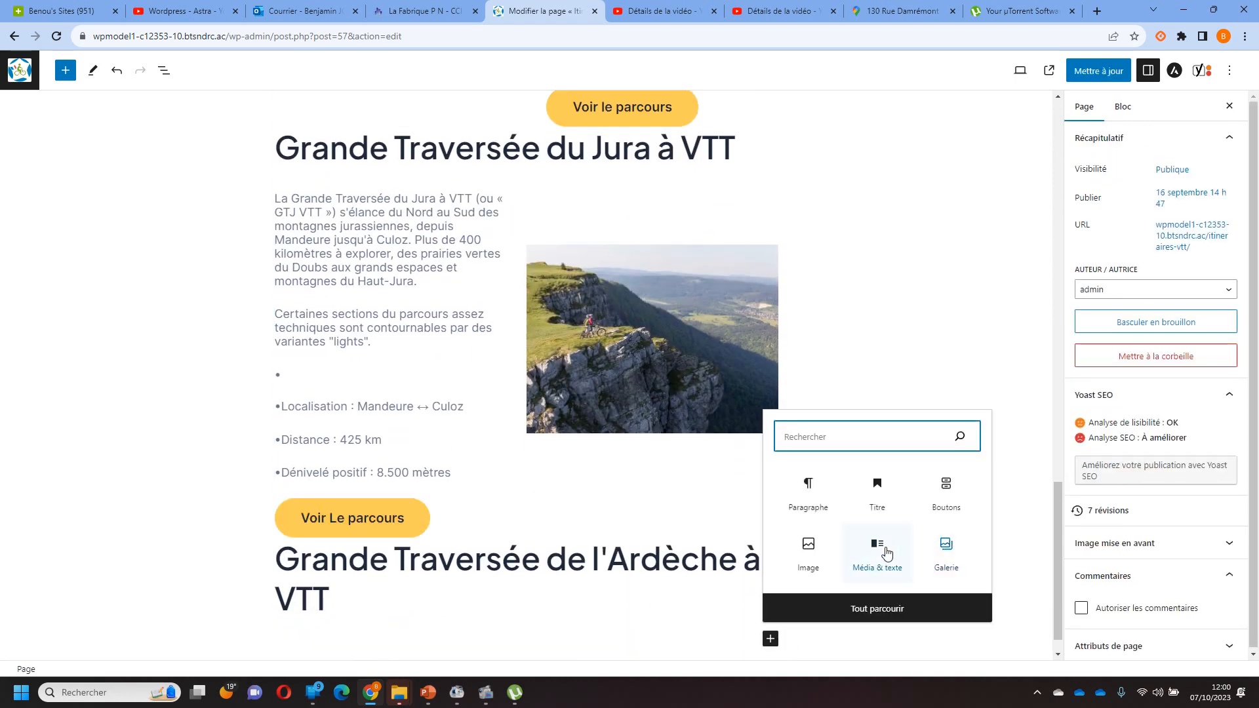
pyautogui.click(886, 554)
pyautogui.hotkey('alt', 'Tab')
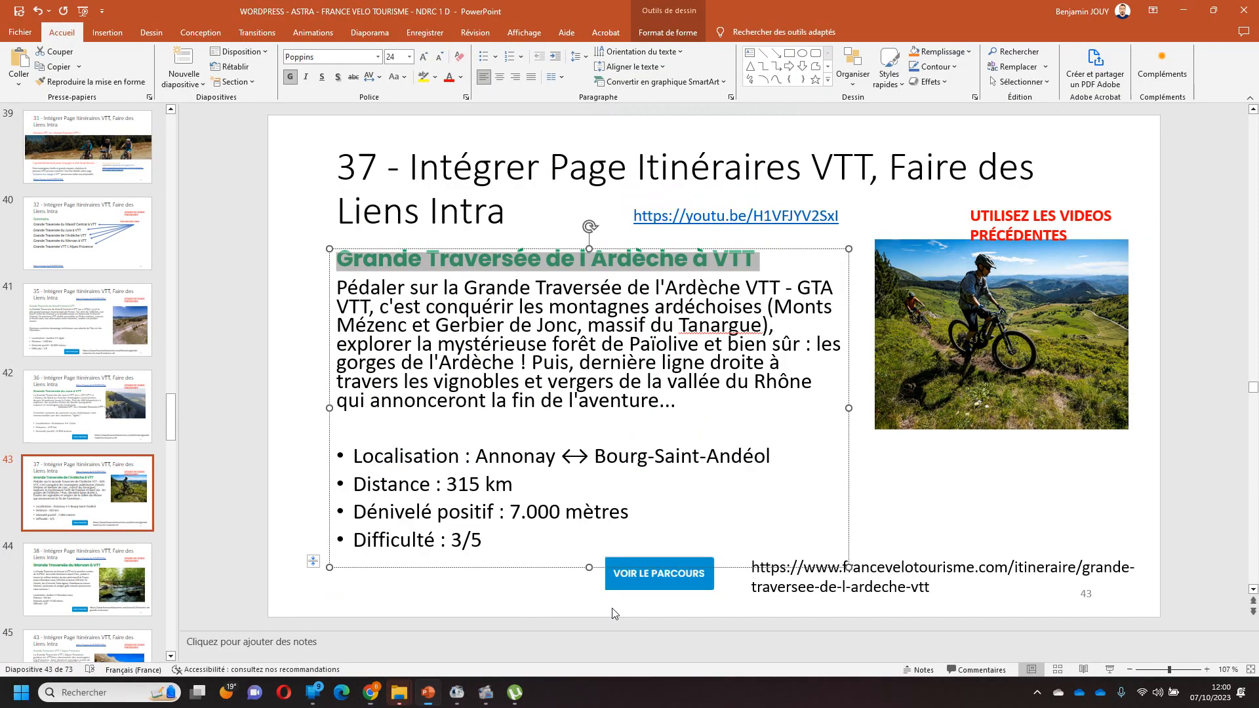
pyautogui.click(723, 473)
pyautogui.moveTo(481, 557); pyautogui.dragTo(293, 281)
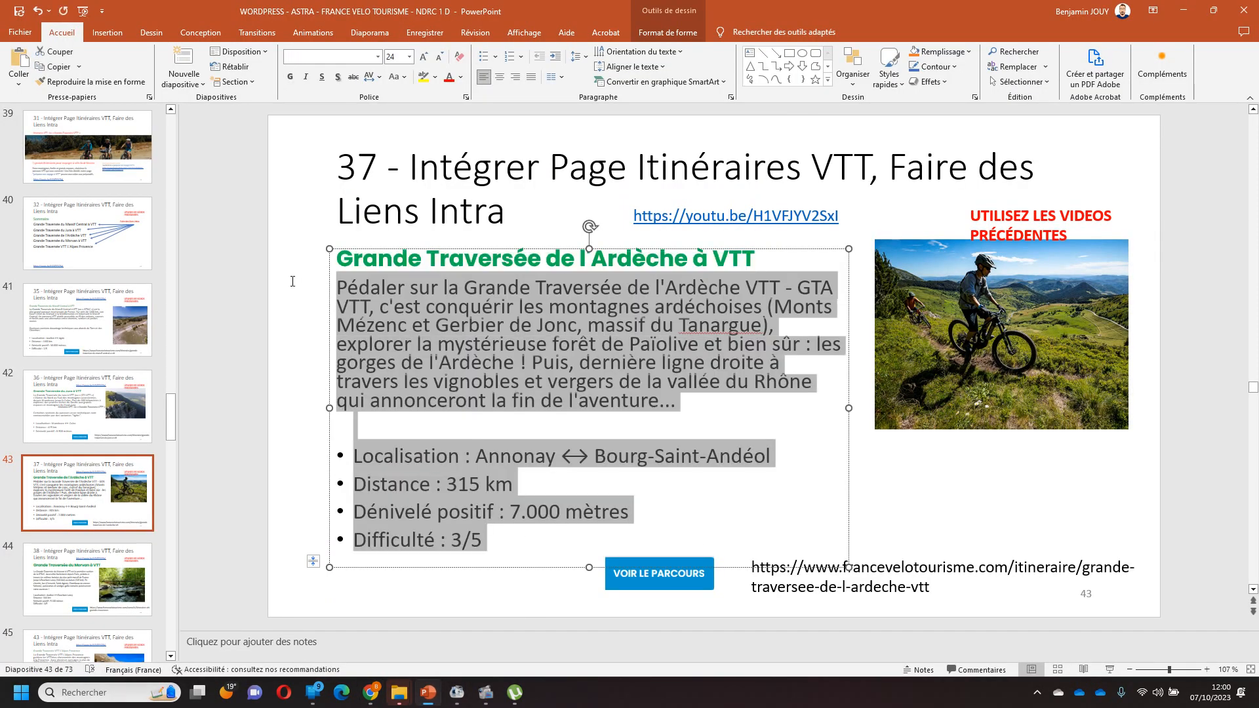
pyautogui.click(373, 699)
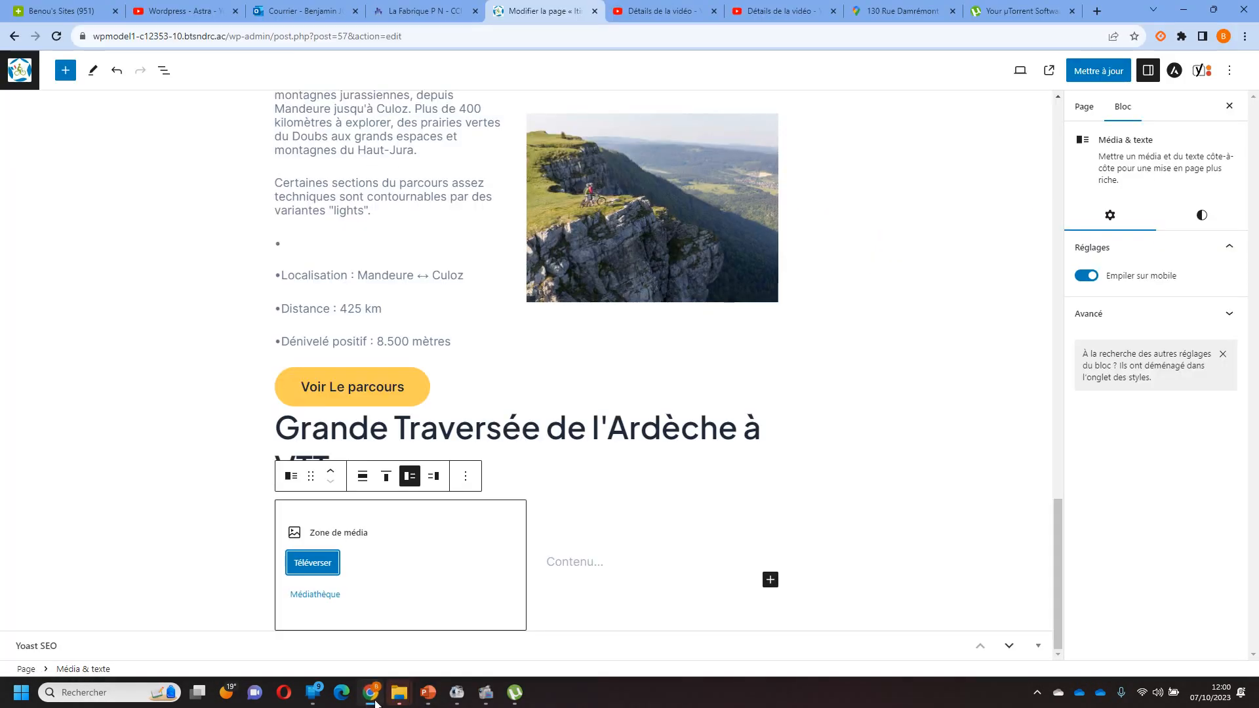
# Insert croix-de-boutieres-a-boree.jpg from the media library into the block, with "vtt en montagne" as alt text, caption and description.
pyautogui.click(310, 595)
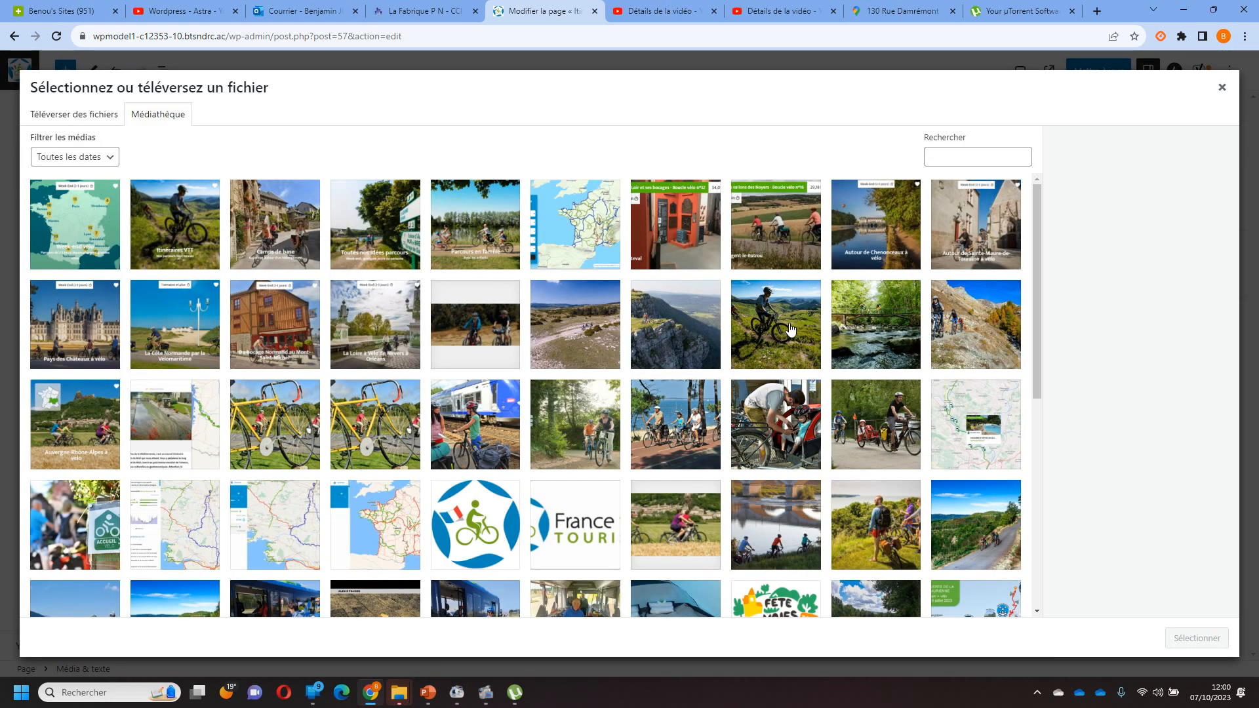
pyautogui.click(787, 328)
pyautogui.click(1164, 328)
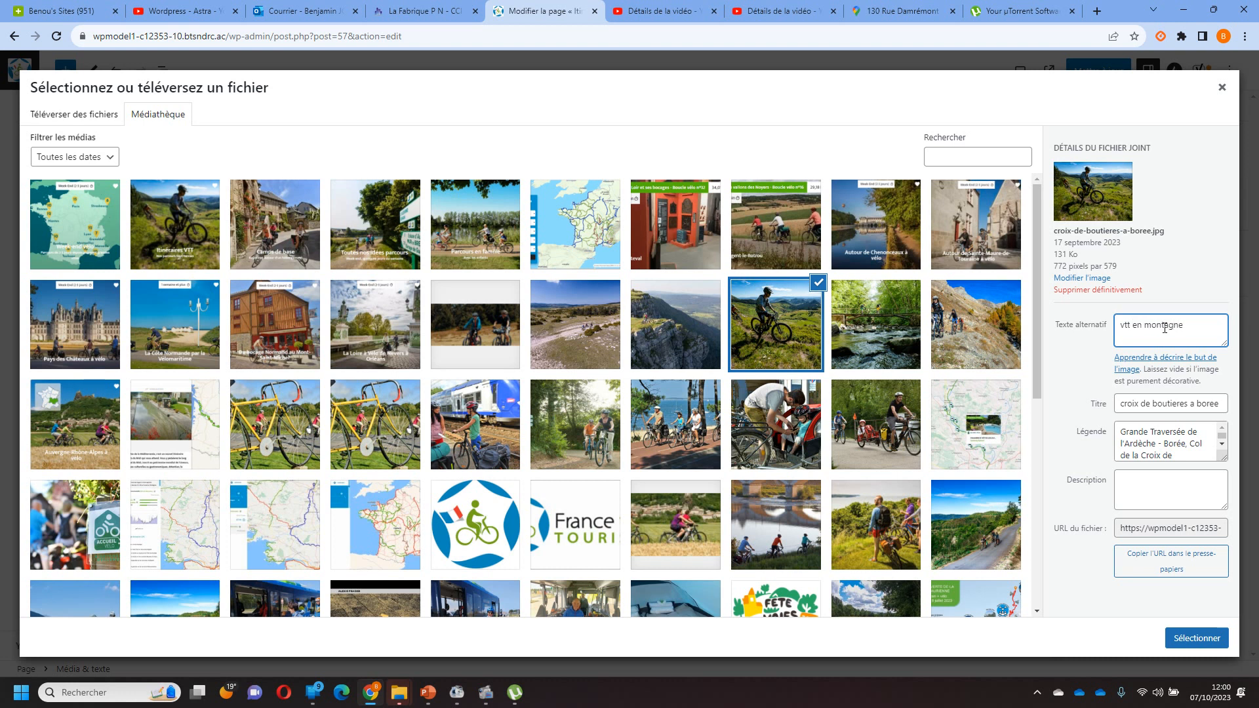
pyautogui.click(1136, 495)
pyautogui.tripleClick(1174, 445)
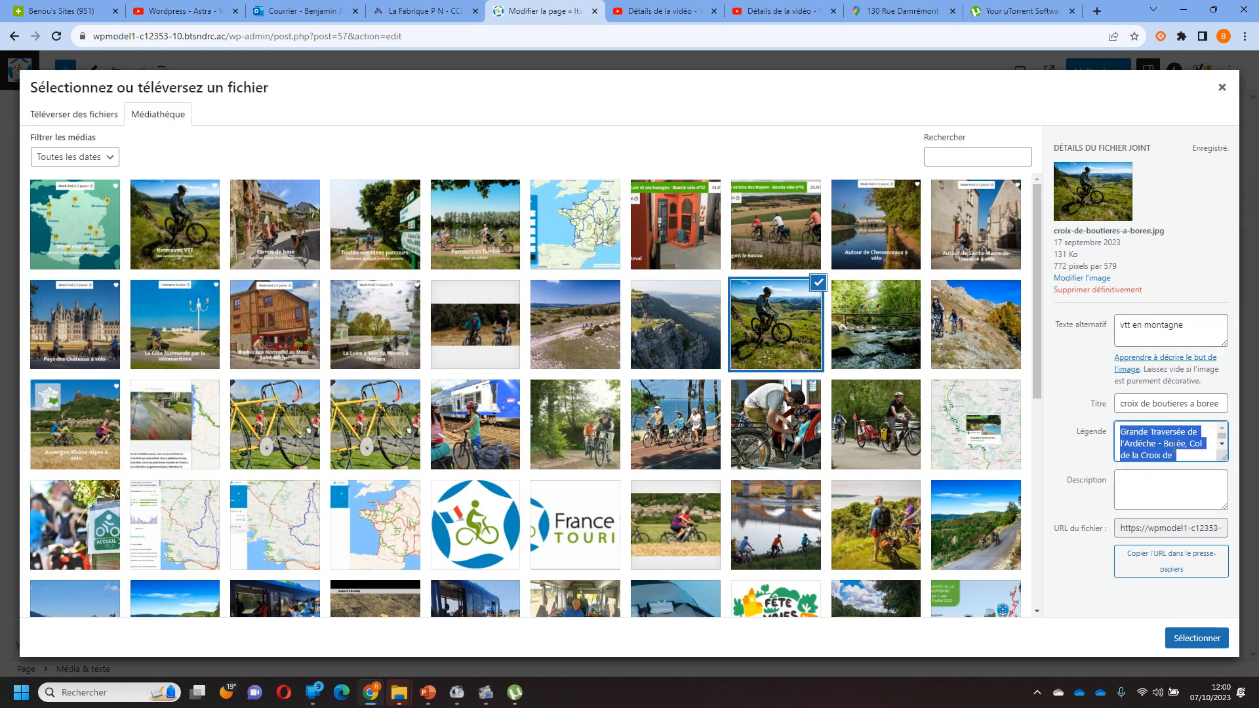
pyautogui.write('vtt en montagne')
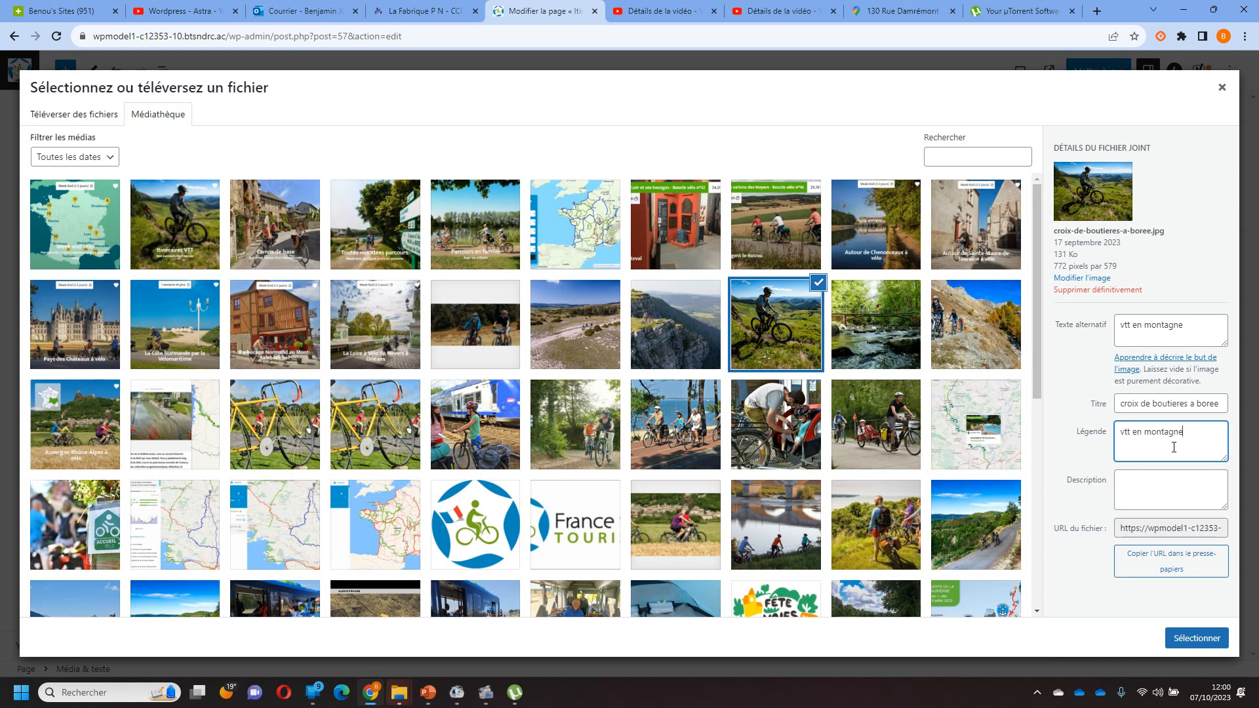
pyautogui.press('Tab')
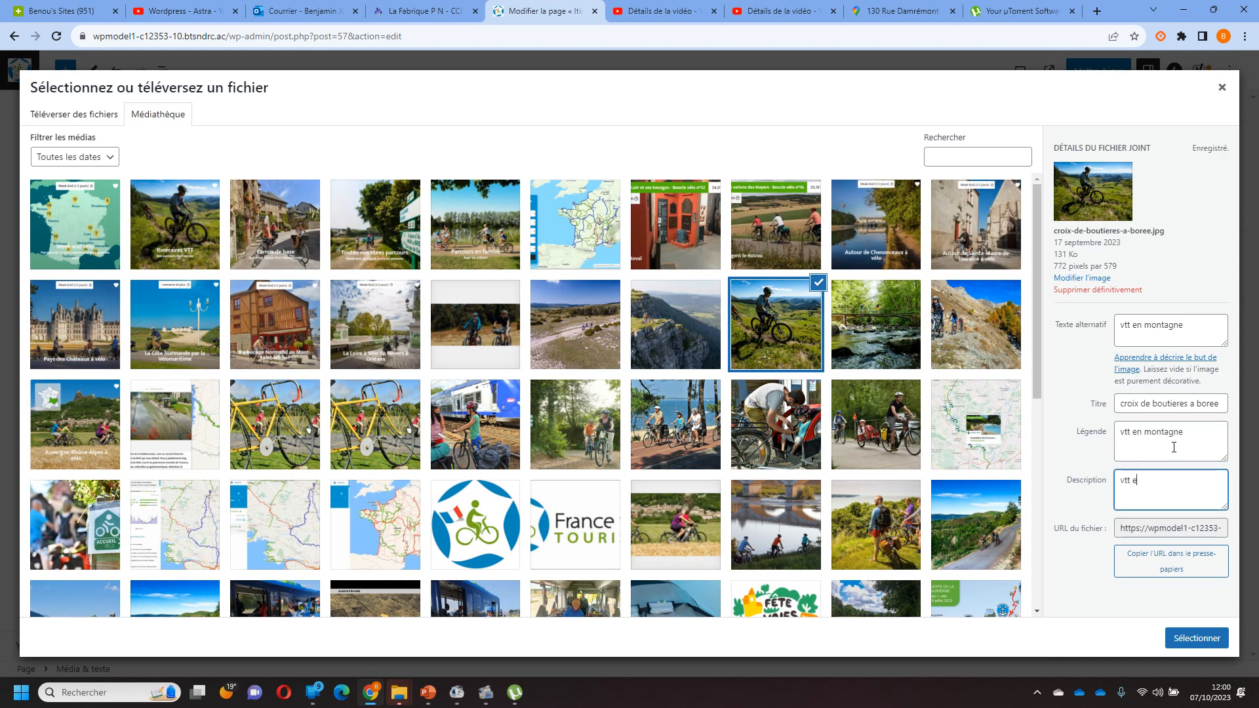
pyautogui.click(1193, 637)
pyautogui.scroll(-1, 564, 525)
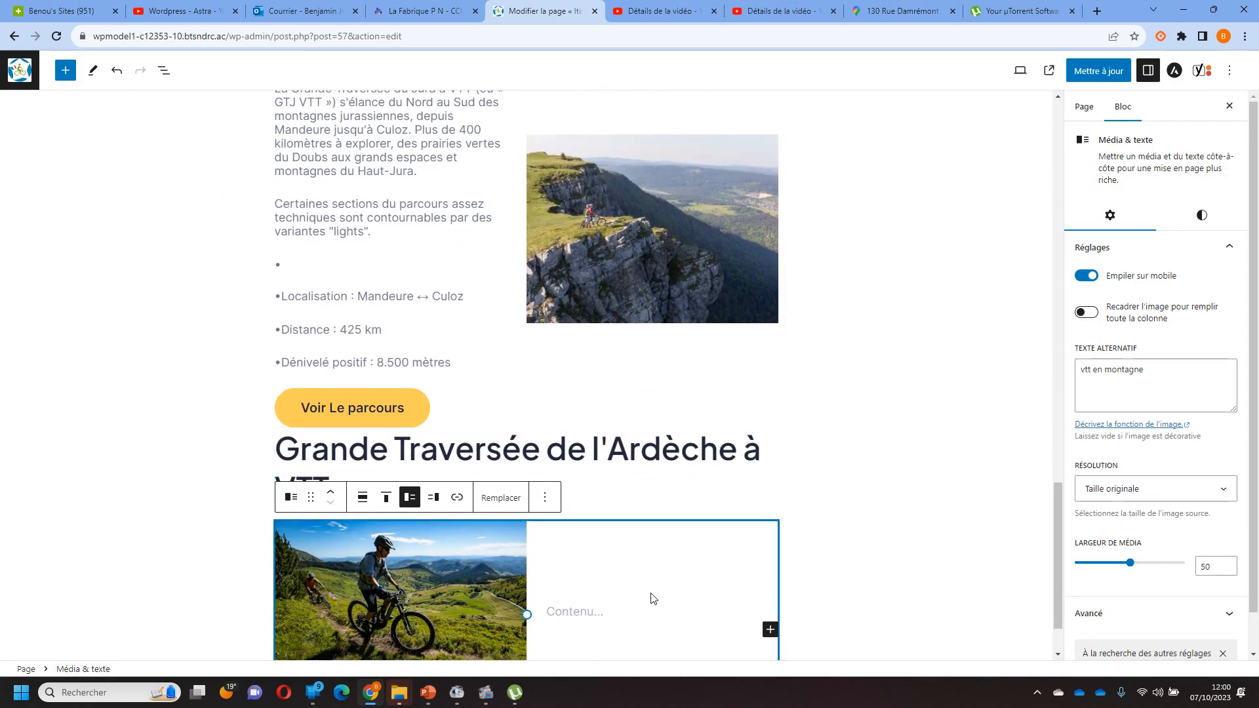
# Paste the copied Ardèche description and route details into the text area beside the image.
pyautogui.click(653, 598)
pyautogui.write("Pédaler sur la Grande Traversée de l'Ardèche VTT - GTA VTT, c'est conquérir les montagnes ardéchoises (Monts Mézenc et Gerbier de Jonc, massif du Tanargue), explorer la mystérieuse forêt de Païolive et bien sûr : les gorges de l'Ardèche ! Puis, dernière ligne droite à travers les vignobles et vergers de la vallée du Rhône qui annonceront la fin de l'aventure...  •  •Localisation : Annonay ↔ Bourg-Saint-Andéol  •Distance : 315 km  •Dénivelé positif : 7.000 mètres  •Difficulté : 3/5")
pyautogui.click(781, 628)
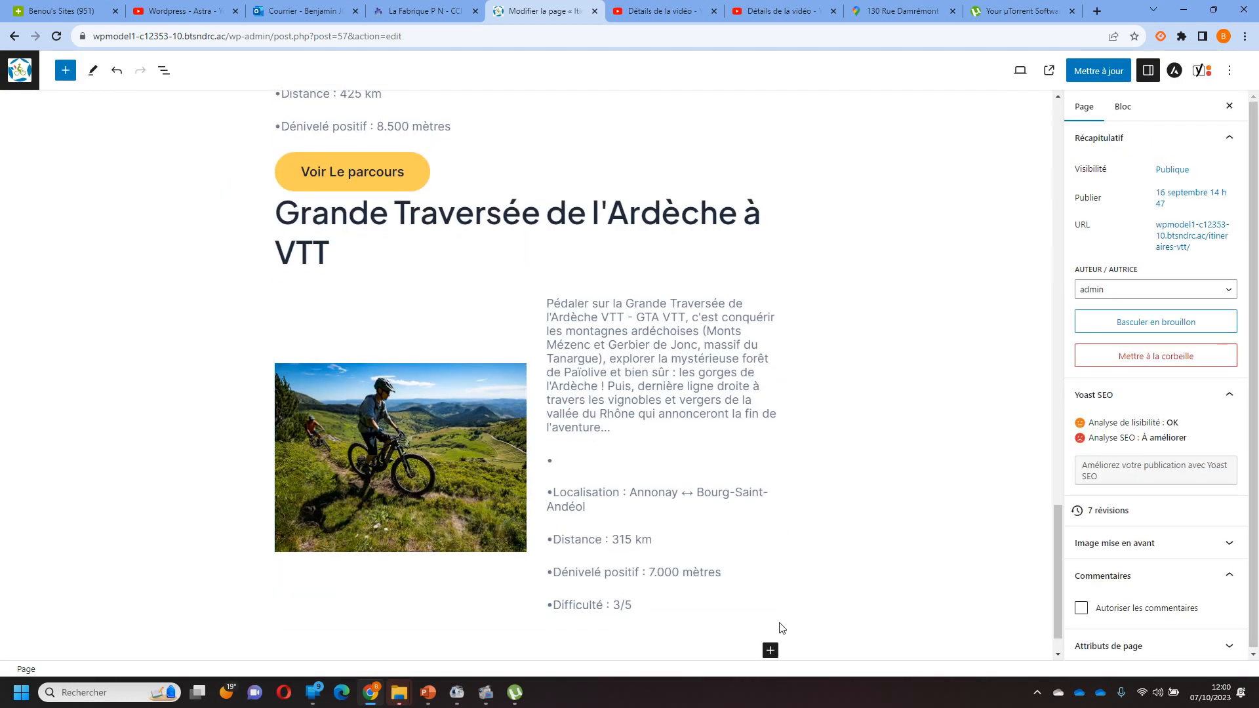
# Add a button labelled "Voir le parcours" below the Ardèche "Média & texte" block and copy the route address from slide 43.
pyautogui.click(771, 651)
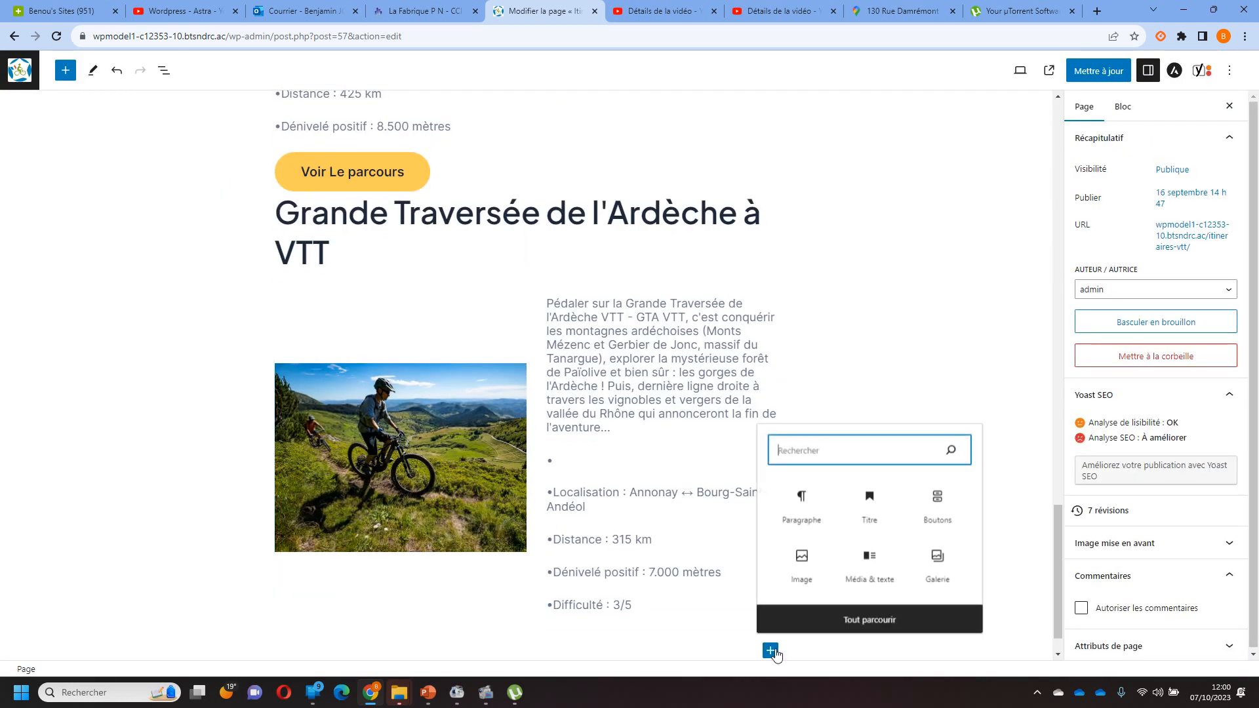
pyautogui.click(943, 503)
pyautogui.hotkey('alt', 'Tab')
pyautogui.tripleClick(897, 594)
pyautogui.hotkey('ctrl', 'c')
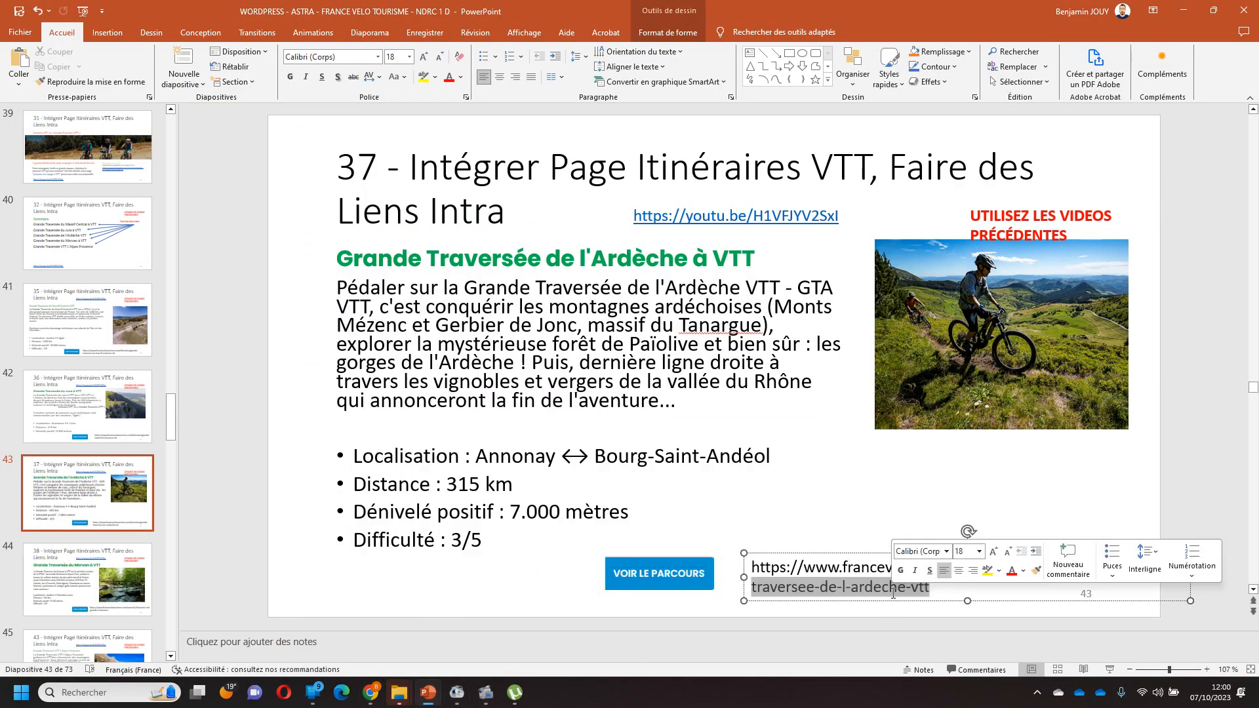
pyautogui.click(371, 692)
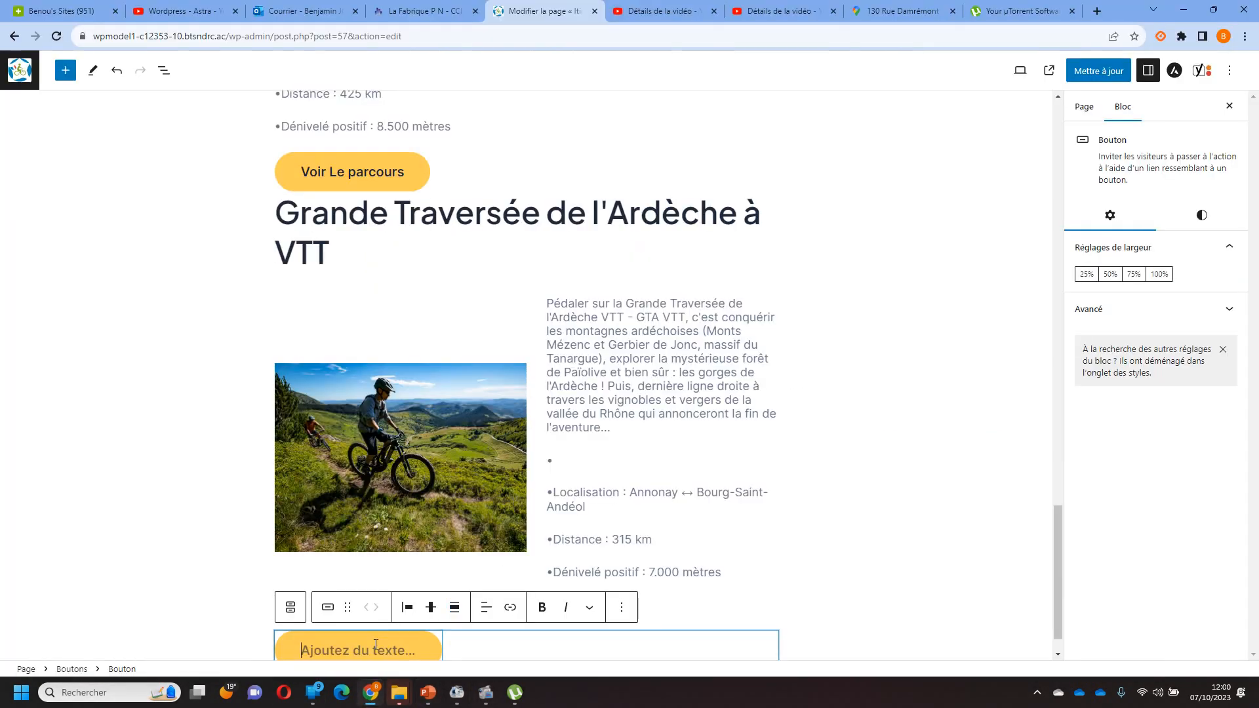
pyautogui.write('Voir le ')
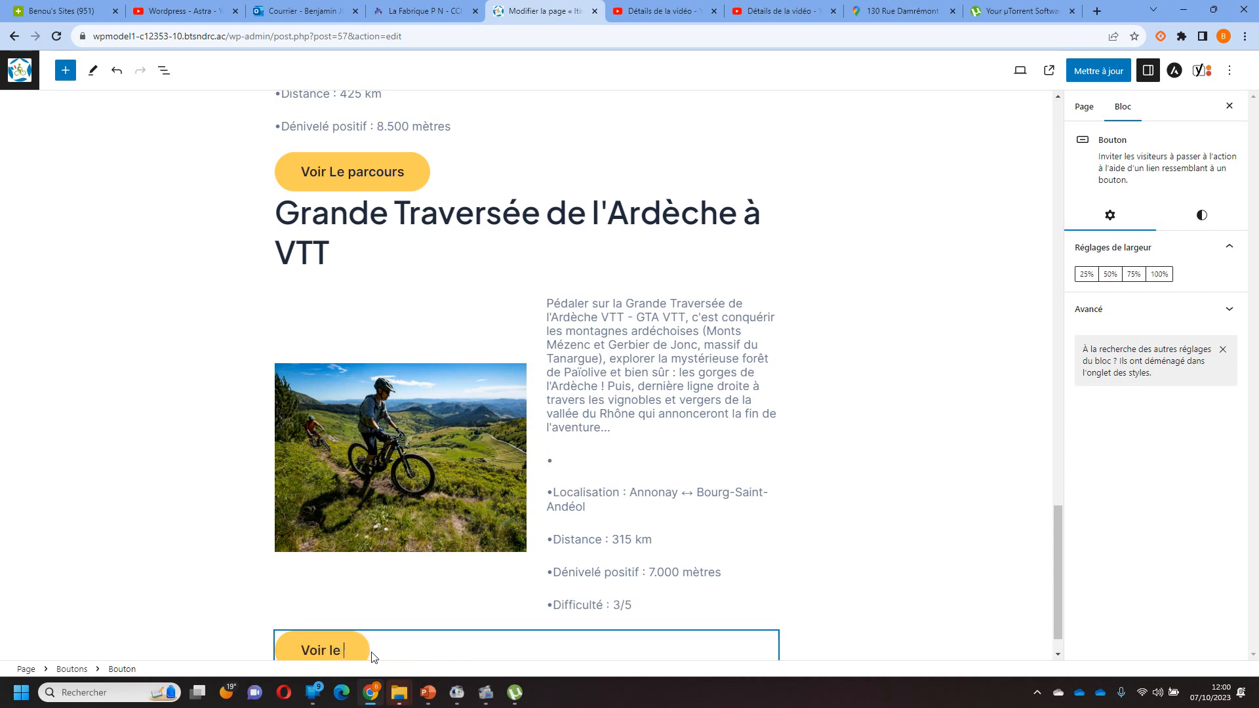
pyautogui.write('parcours')
pyautogui.hotkey('ctrl', 'a')
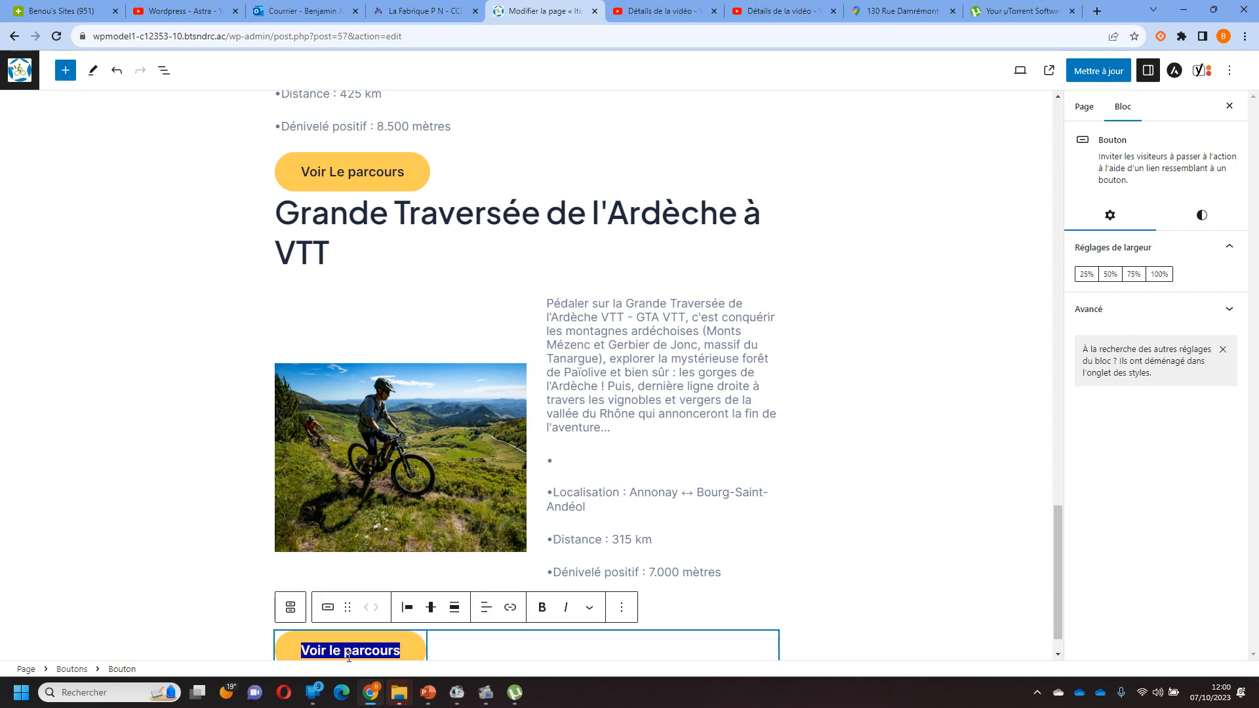
pyautogui.click(509, 608)
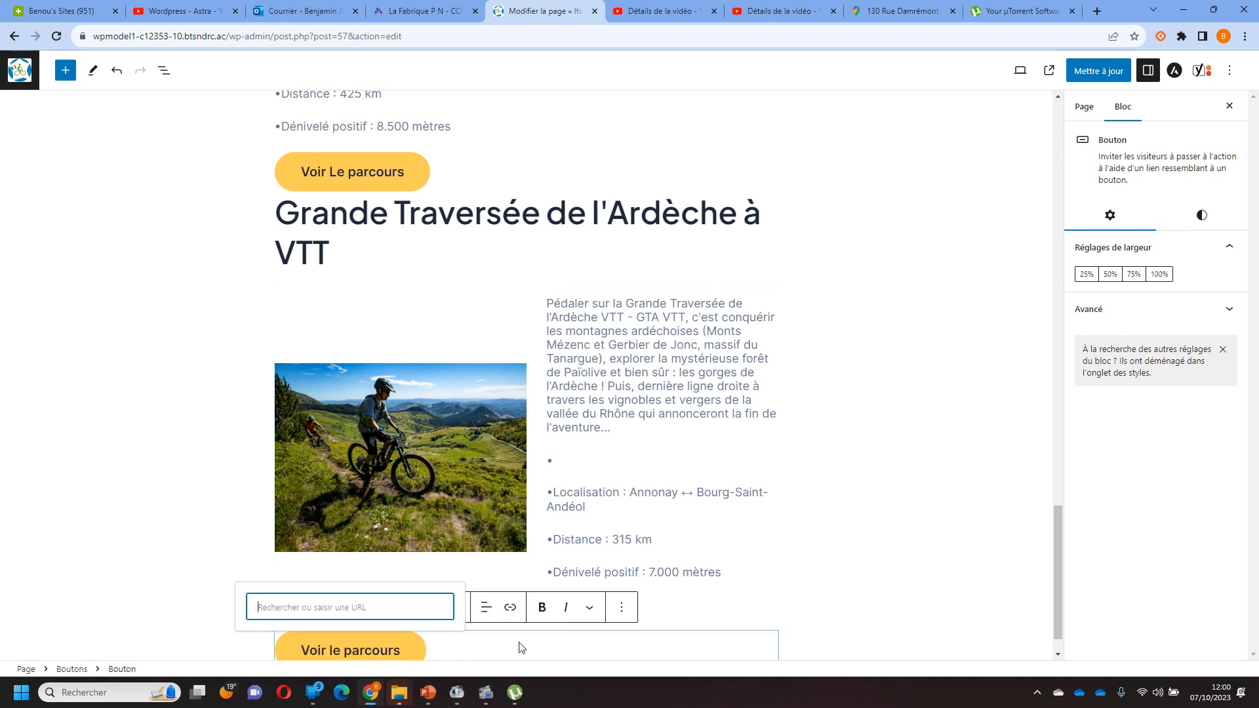
pyautogui.click(428, 692)
pyautogui.click(370, 692)
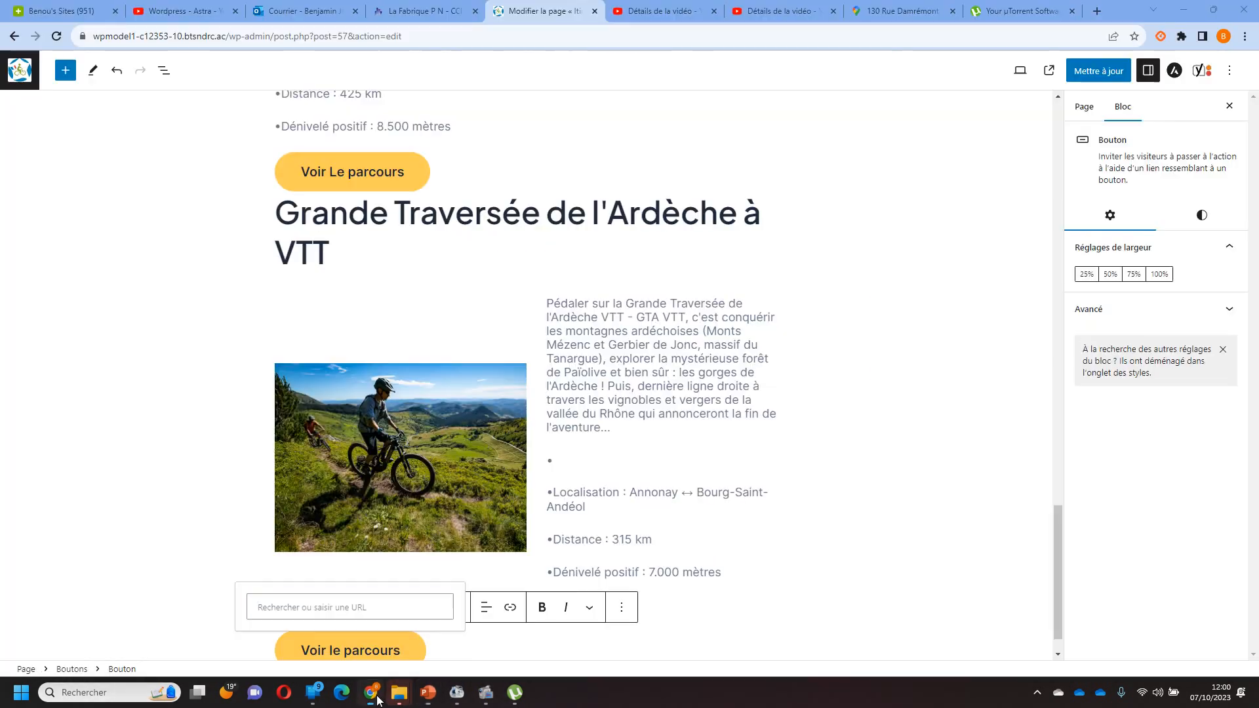
pyautogui.hotkey('ctrl', 'v')
pyautogui.click(431, 617)
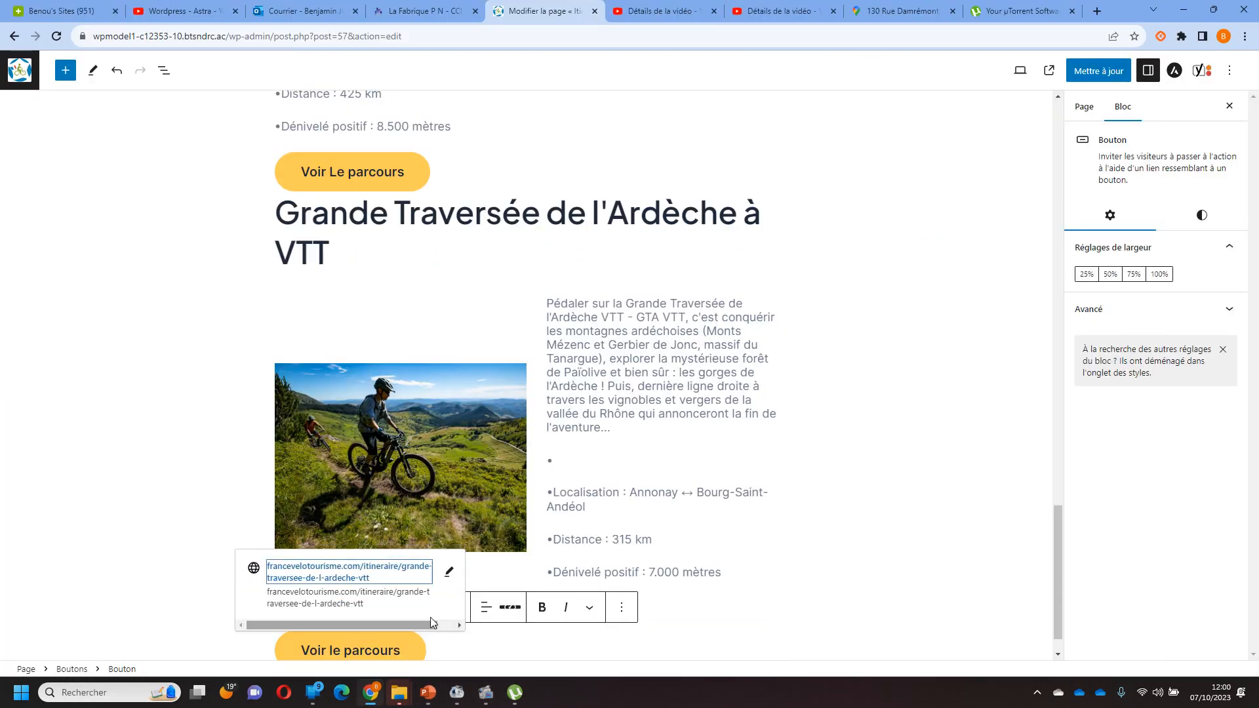
pyautogui.click(784, 611)
pyautogui.click(916, 610)
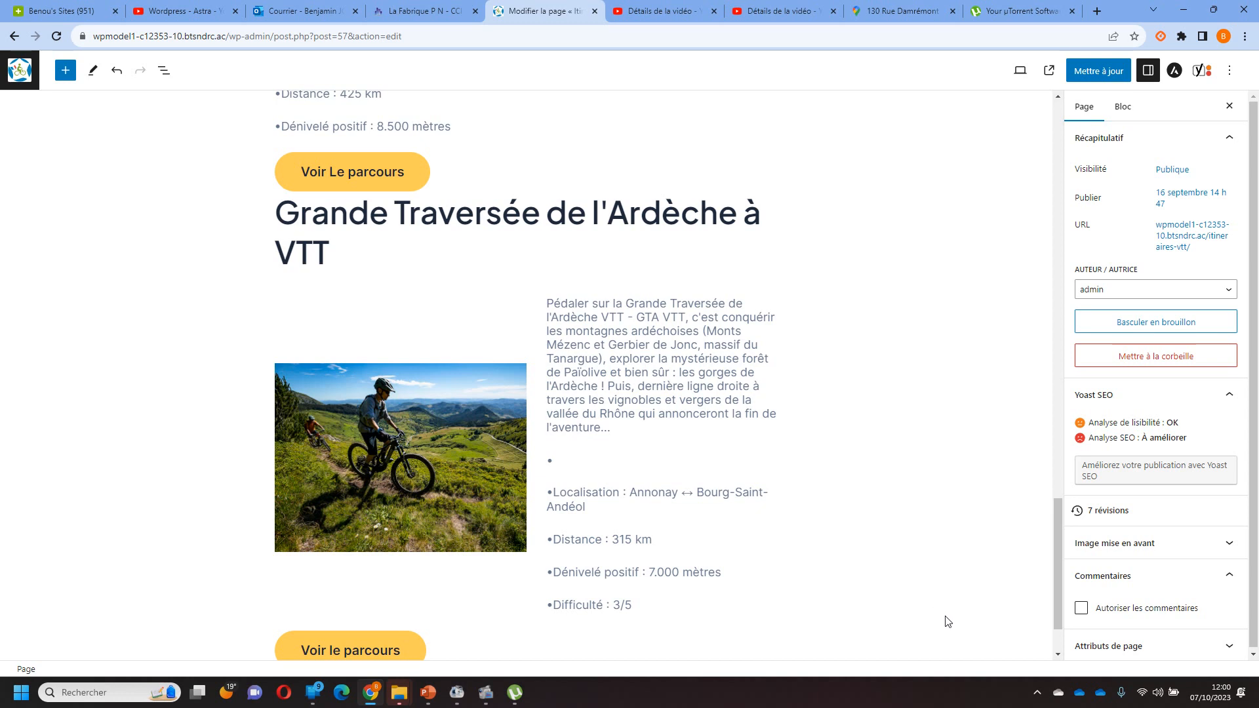
# Add a heading block below the Ardèche button with slide 44's title "Grande Traversée du Morvan à VTT".
pyautogui.scroll(-1, 1057, 635)
pyautogui.click(769, 608)
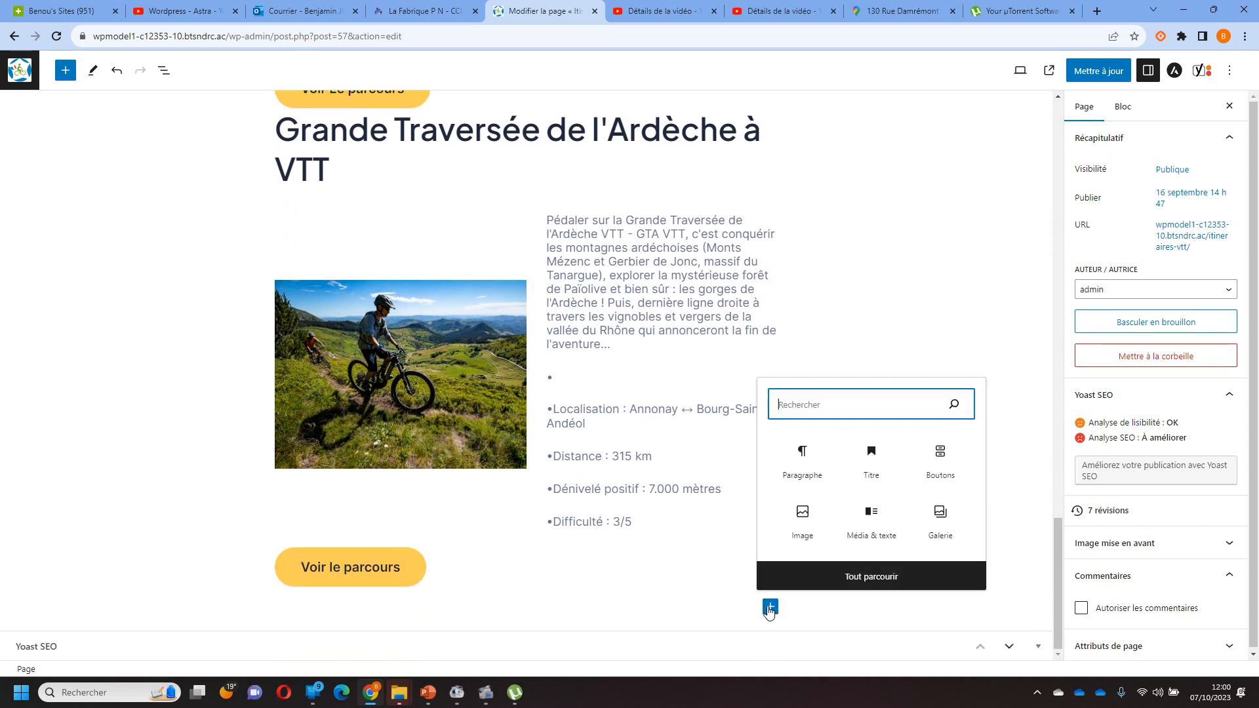
pyautogui.click(871, 463)
pyautogui.click(428, 693)
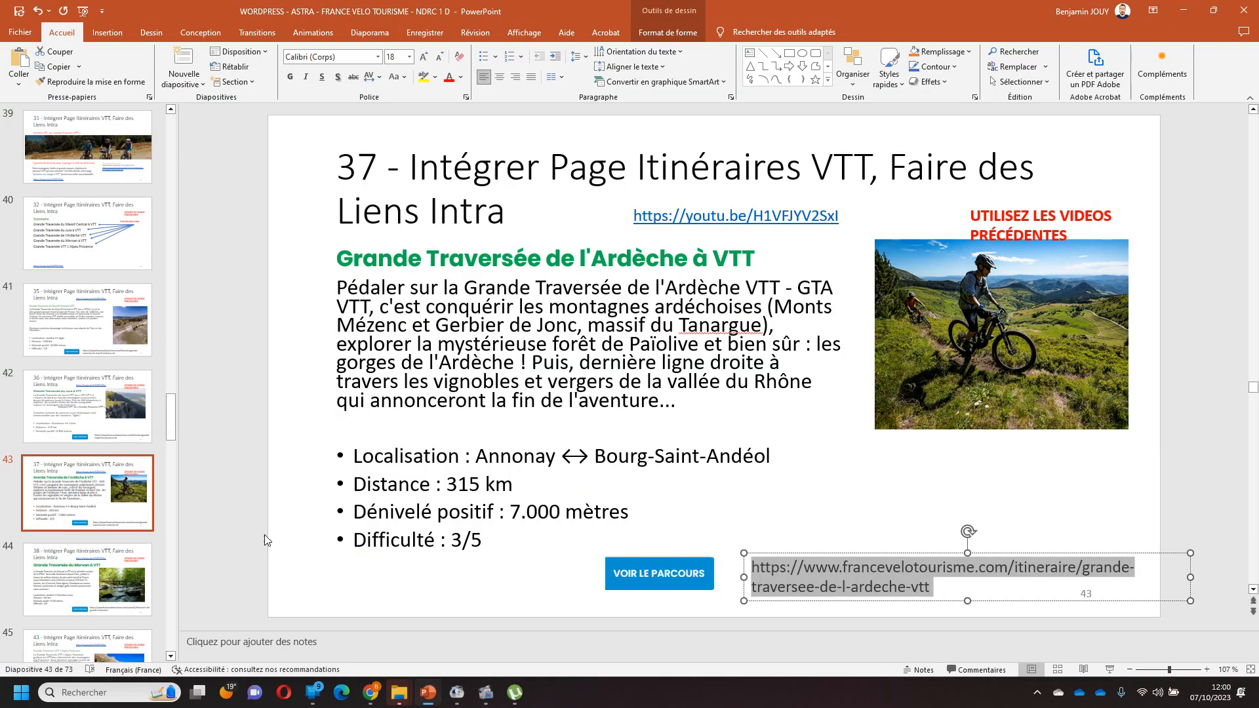
pyautogui.scroll(-2, 265, 533)
pyautogui.moveTo(346, 263); pyautogui.dragTo(808, 265)
pyautogui.hotkey('ctrl', 'c')
pyautogui.click(369, 694)
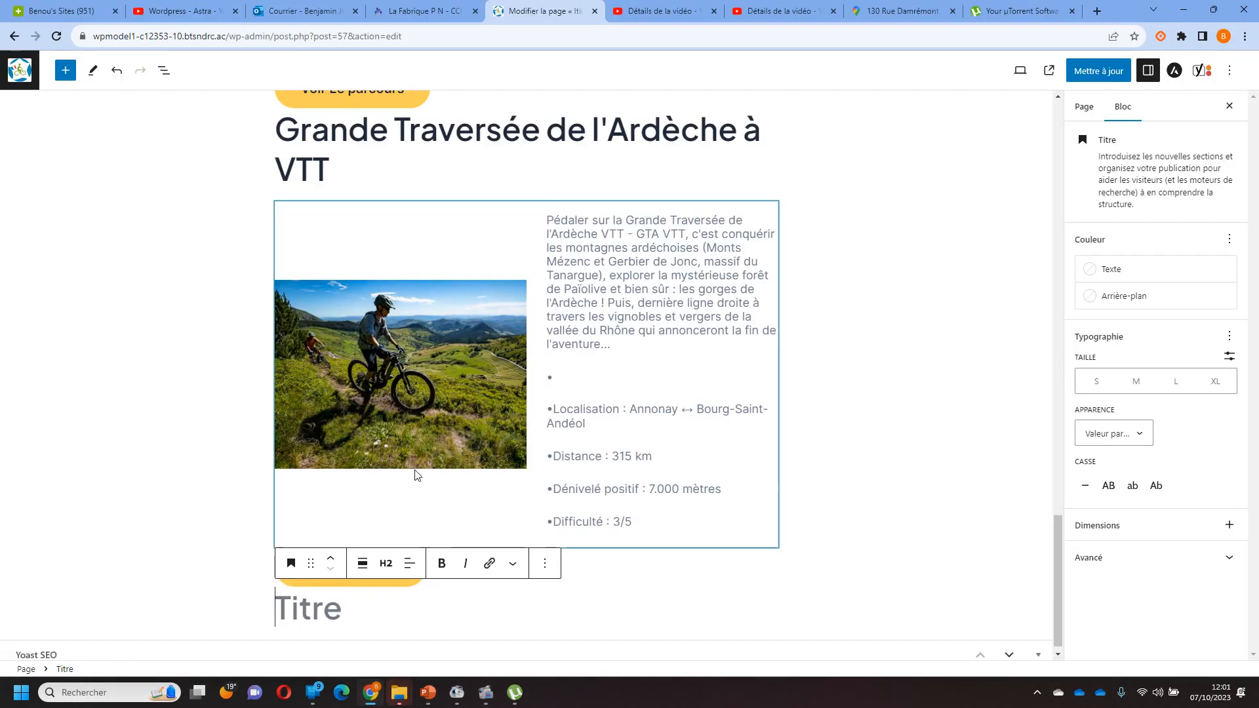
pyautogui.hotkey('ctrl', 'v')
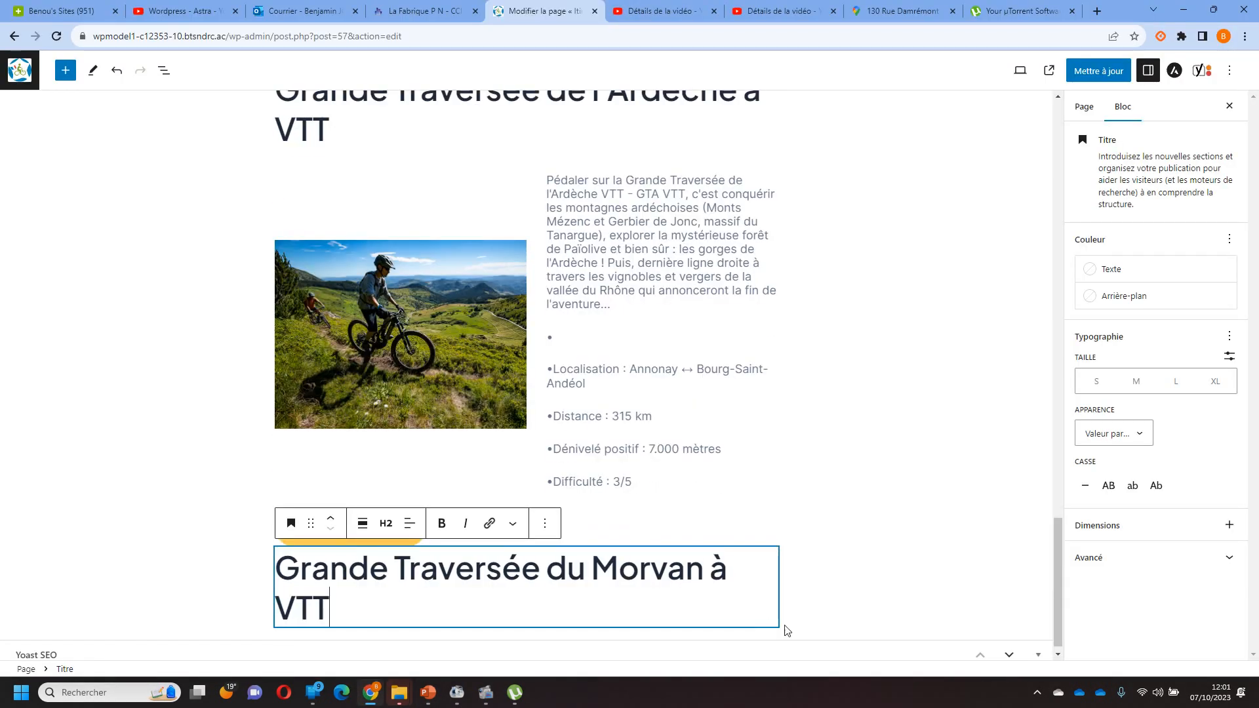
pyautogui.click(738, 626)
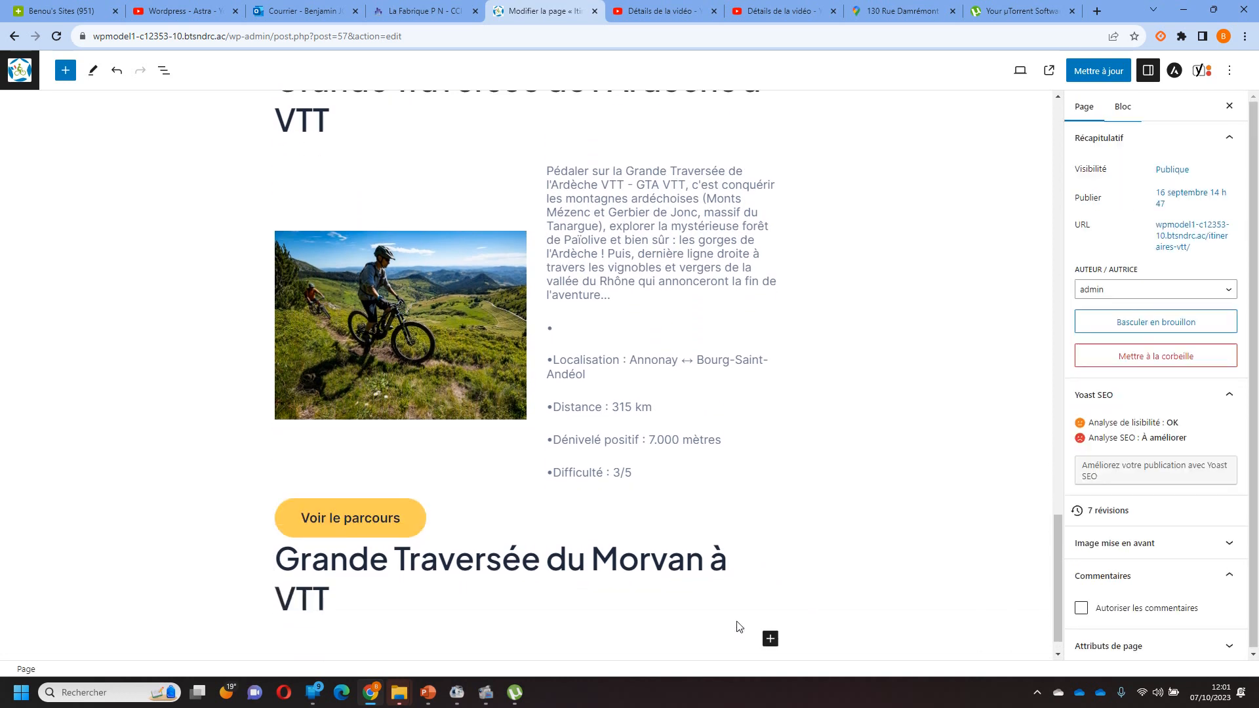
# Add a "Média & texte" block below the Morvan heading and choose vallee-du-cousin.jpg from the media library.
pyautogui.click(770, 640)
pyautogui.click(877, 550)
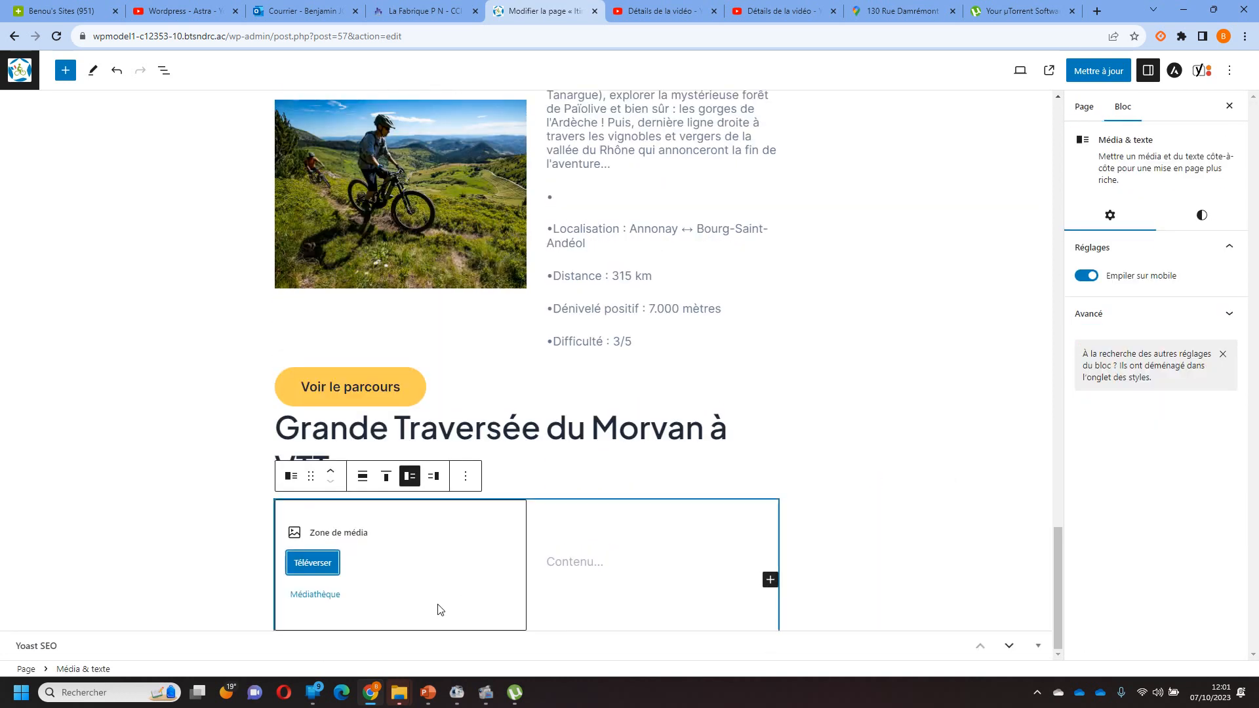
pyautogui.click(324, 598)
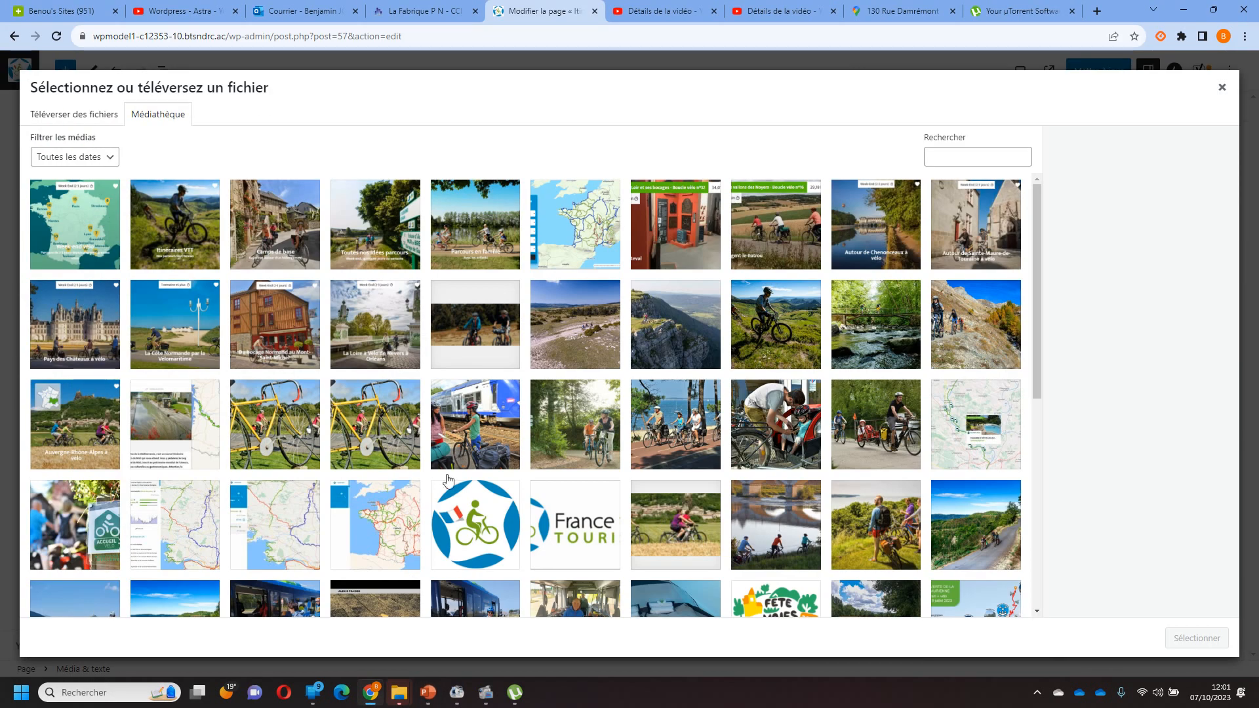
pyautogui.click(882, 318)
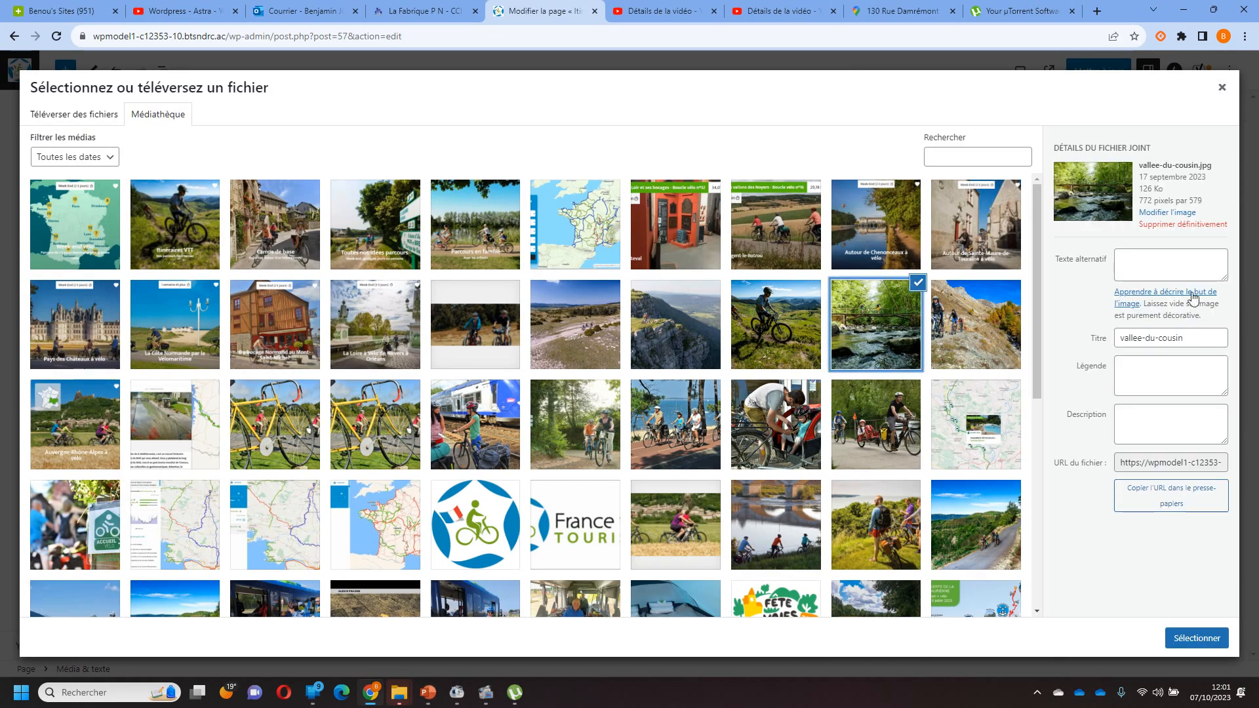
# Set the image's alt text, caption and description to "vallée du cousin" and insert it into the Morvan block.
pyautogui.click(1176, 263)
pyautogui.write('V')
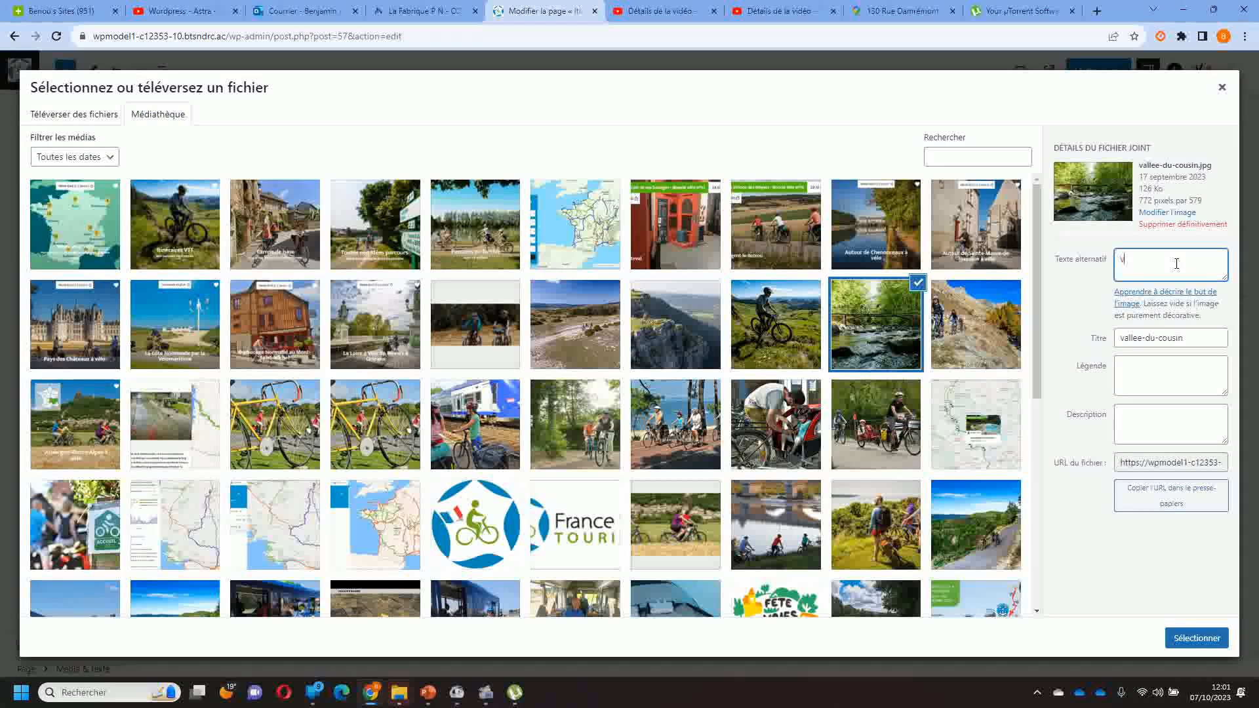
pyautogui.write('allée du cousin')
pyautogui.hotkey('ctrl', 'shift', 'Left')
pyautogui.hotkey('ctrl', 'shift', 'Left')
pyautogui.hotkey('ctrl', 'shift', 'Left')
pyautogui.hotkey('ctrl', 'c')
pyautogui.click(1160, 369)
pyautogui.hotkey('ctrl', 'v')
pyautogui.click(1178, 417)
pyautogui.hotkey('ctrl', 'v')
pyautogui.click(1198, 638)
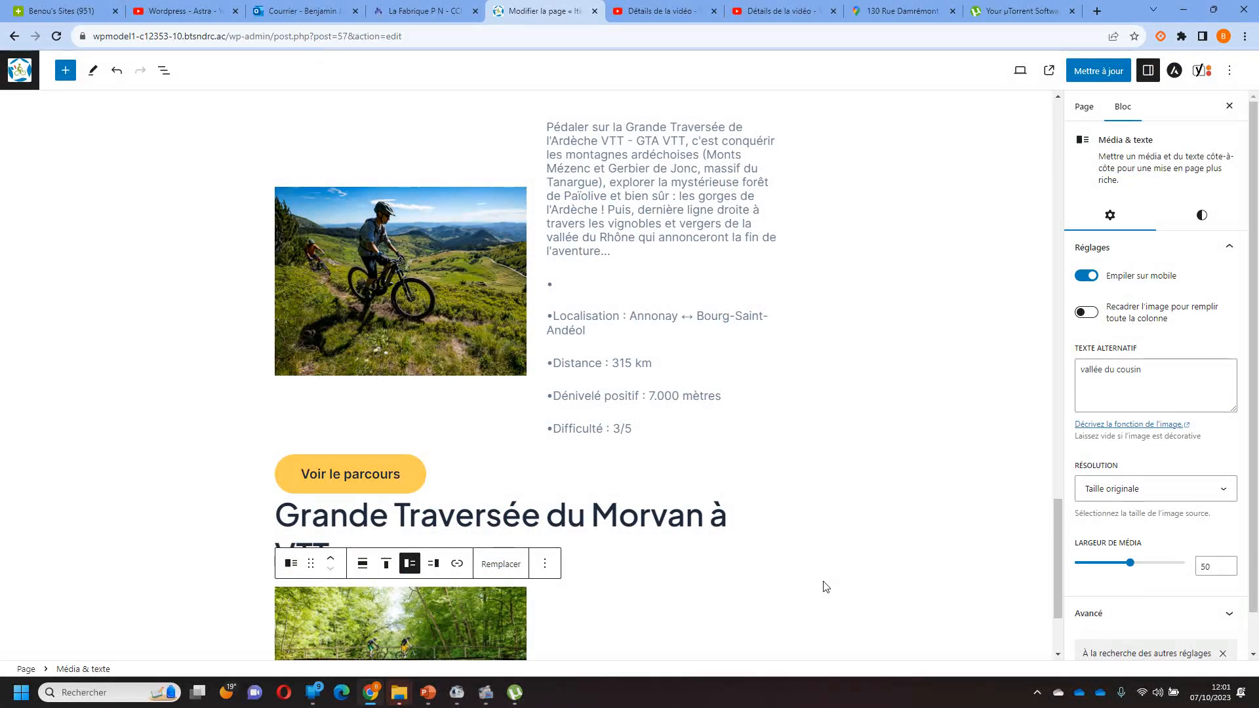
# Copy slide 44's Morvan description and route details from PowerPoint into the text area beside the vallée du cousin image.
pyautogui.hotkey('alt', 'Tab')
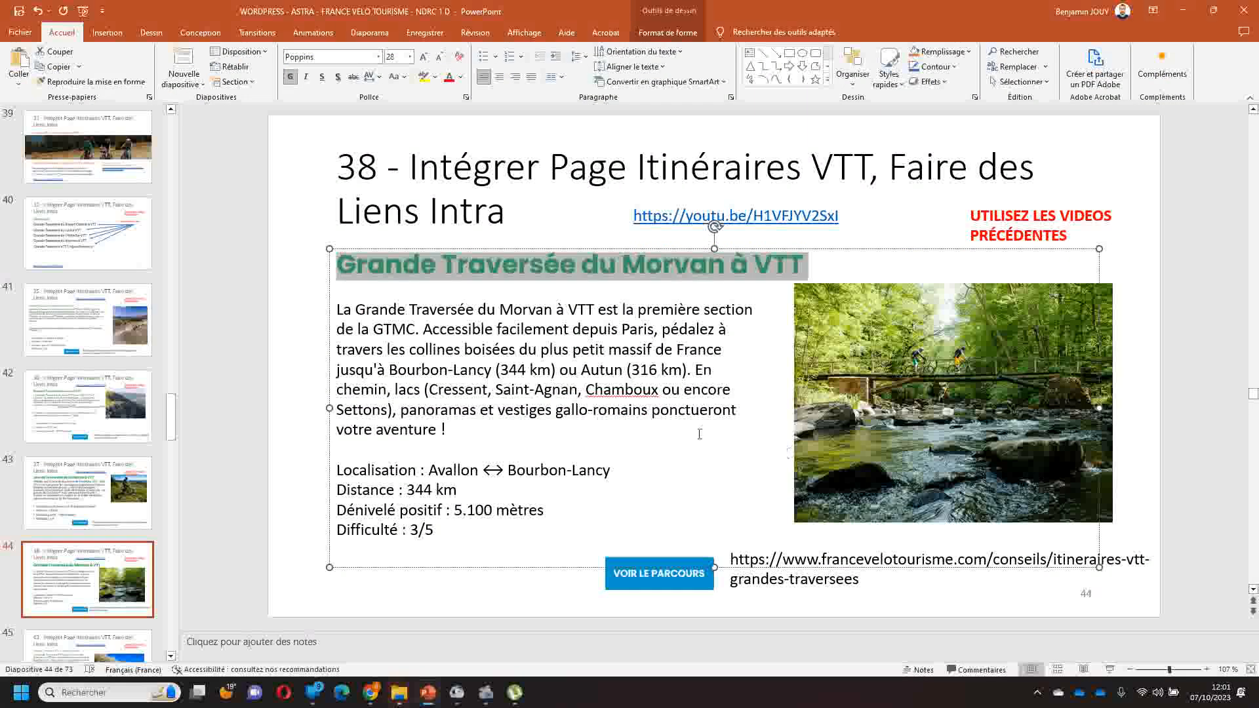
pyautogui.click(699, 433)
pyautogui.moveTo(486, 532); pyautogui.dragTo(312, 310)
pyautogui.hotkey('ctrl', 'c')
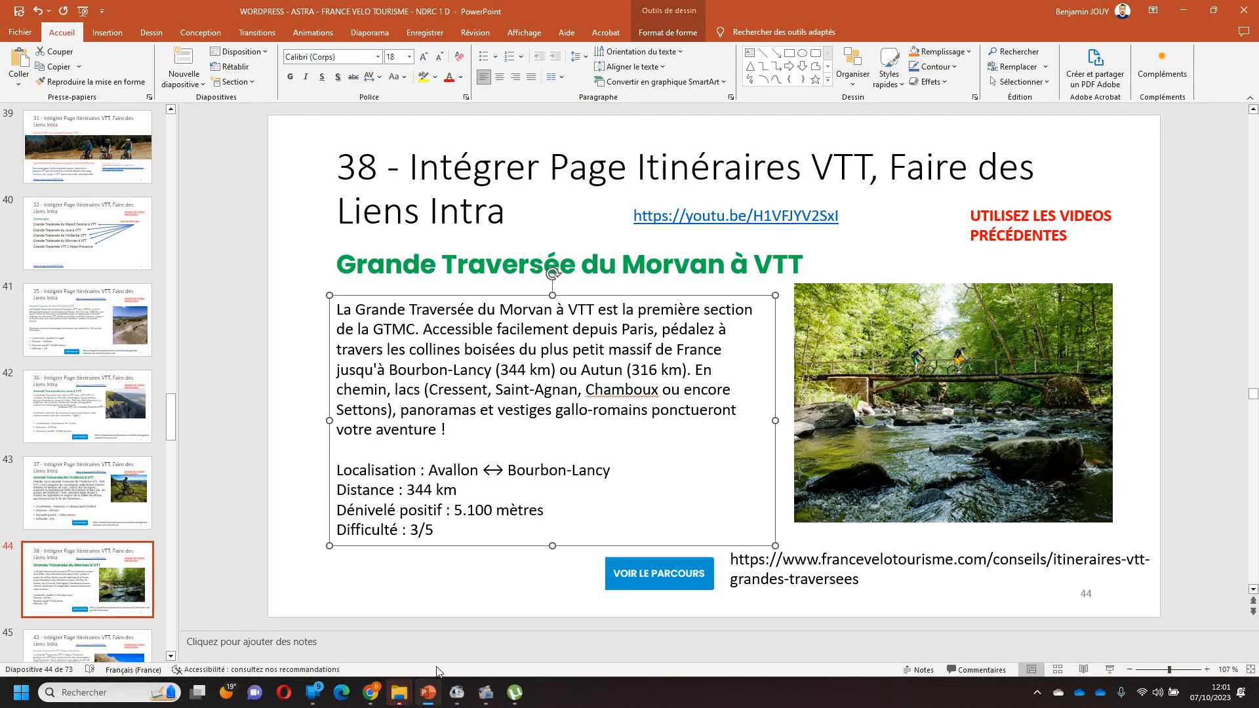
pyautogui.click(478, 491)
pyautogui.hotkey('ctrl', 'a')
pyautogui.click(370, 691)
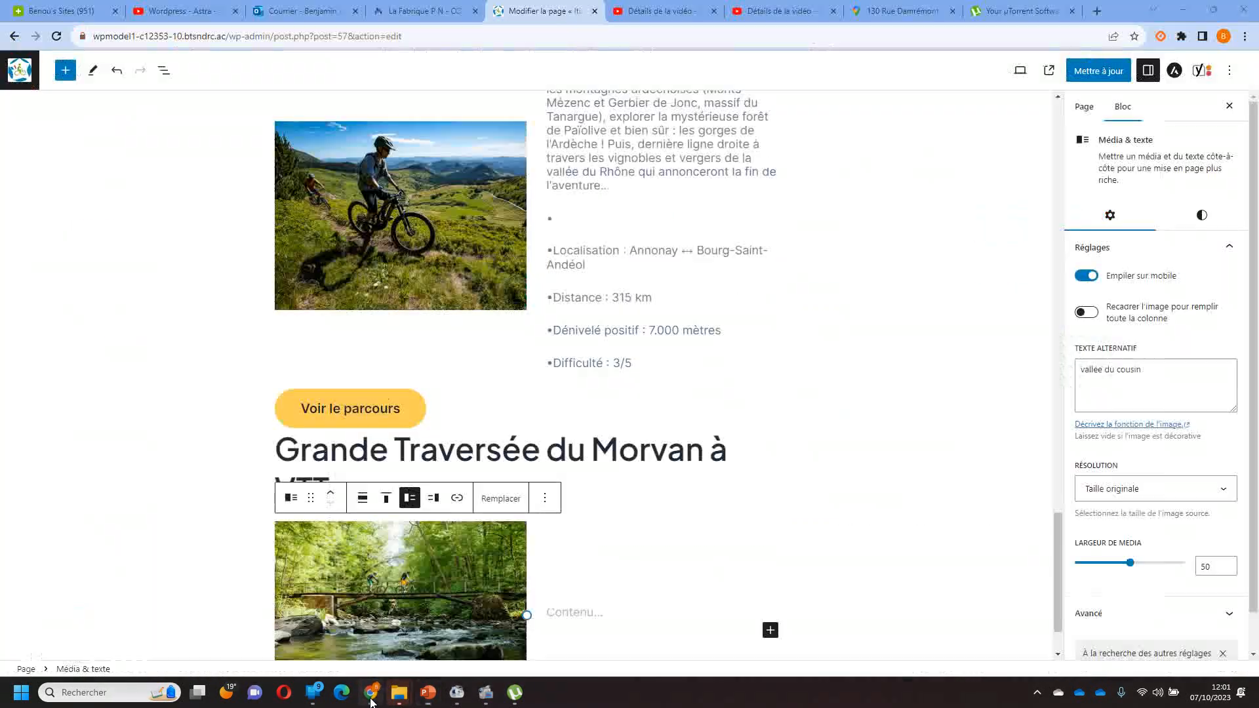
pyautogui.click(668, 545)
pyautogui.click(577, 607)
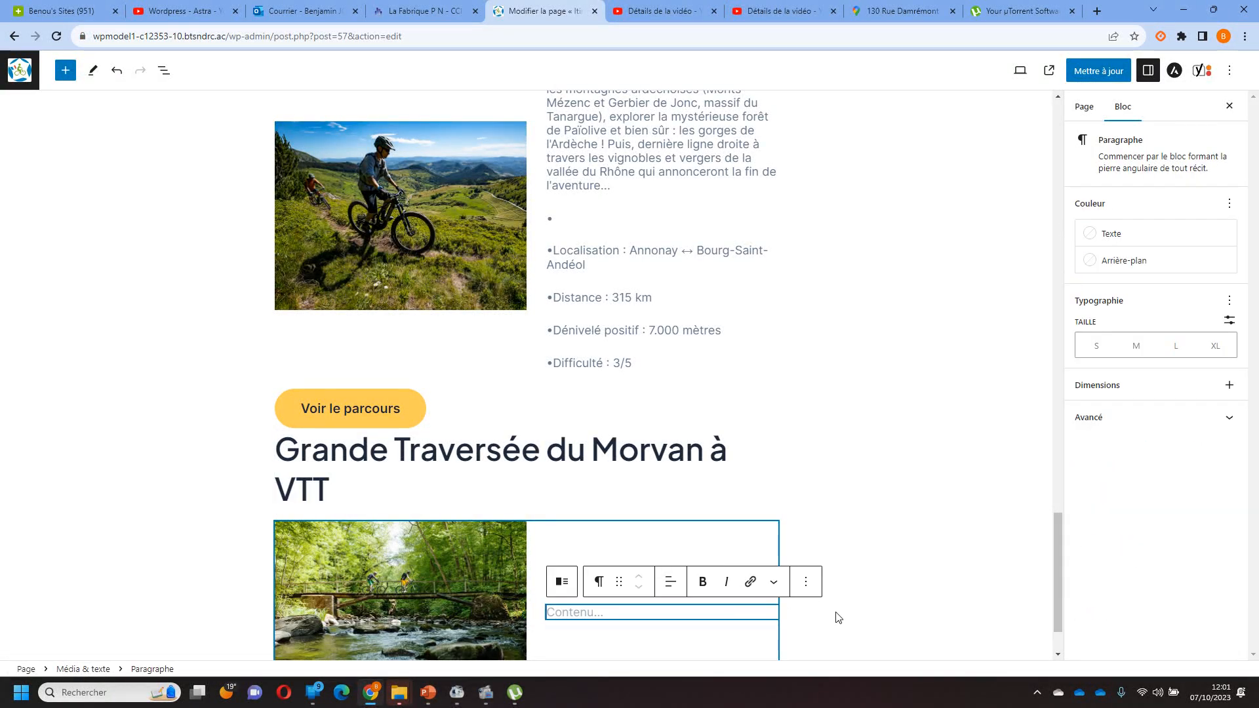
pyautogui.hotkey('ctrl', 'v')
pyautogui.click(958, 602)
# Add a "Voir le parcours" button below the Morvan media and text block.
pyautogui.click(771, 607)
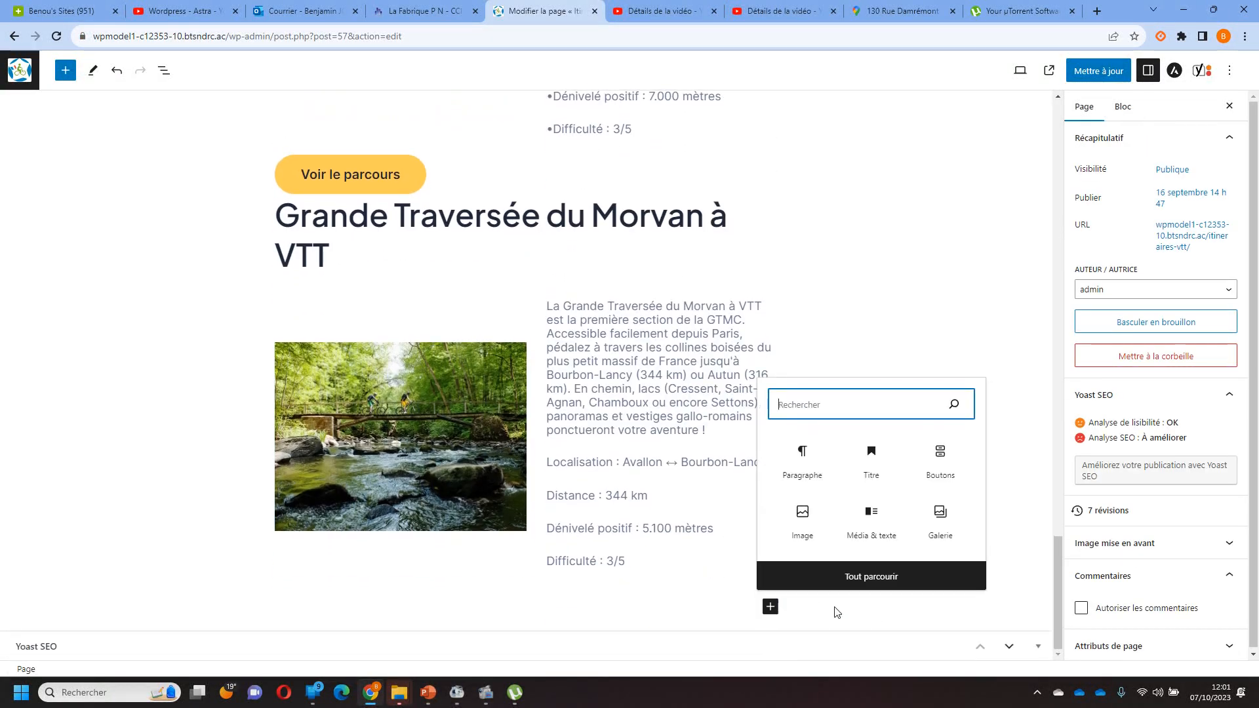
pyautogui.click(940, 457)
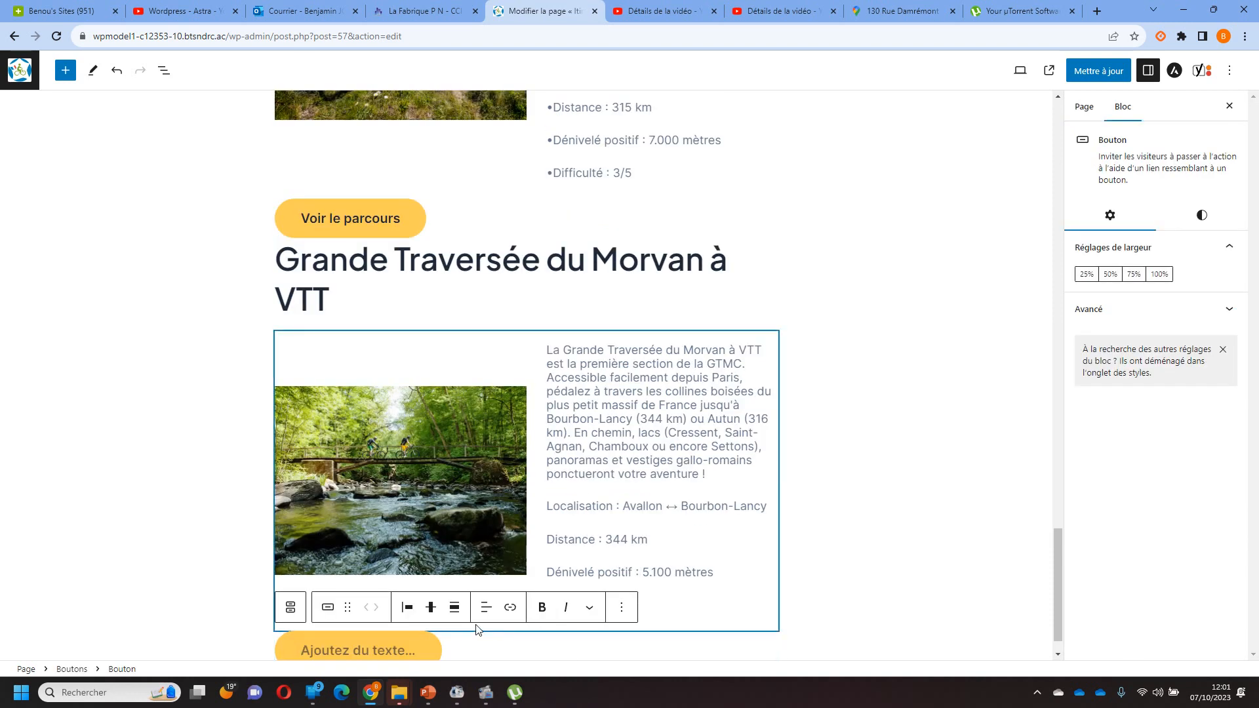
pyautogui.write('Voir le parcours')
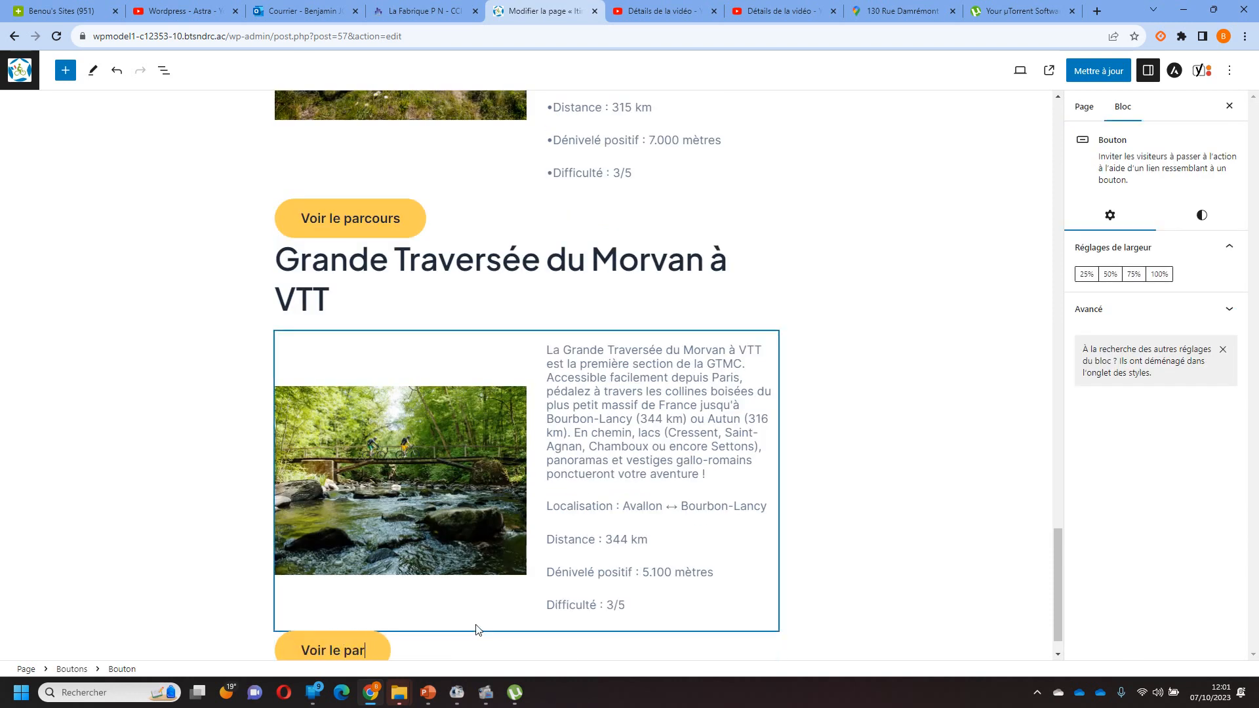
pyautogui.tripleClick(333, 649)
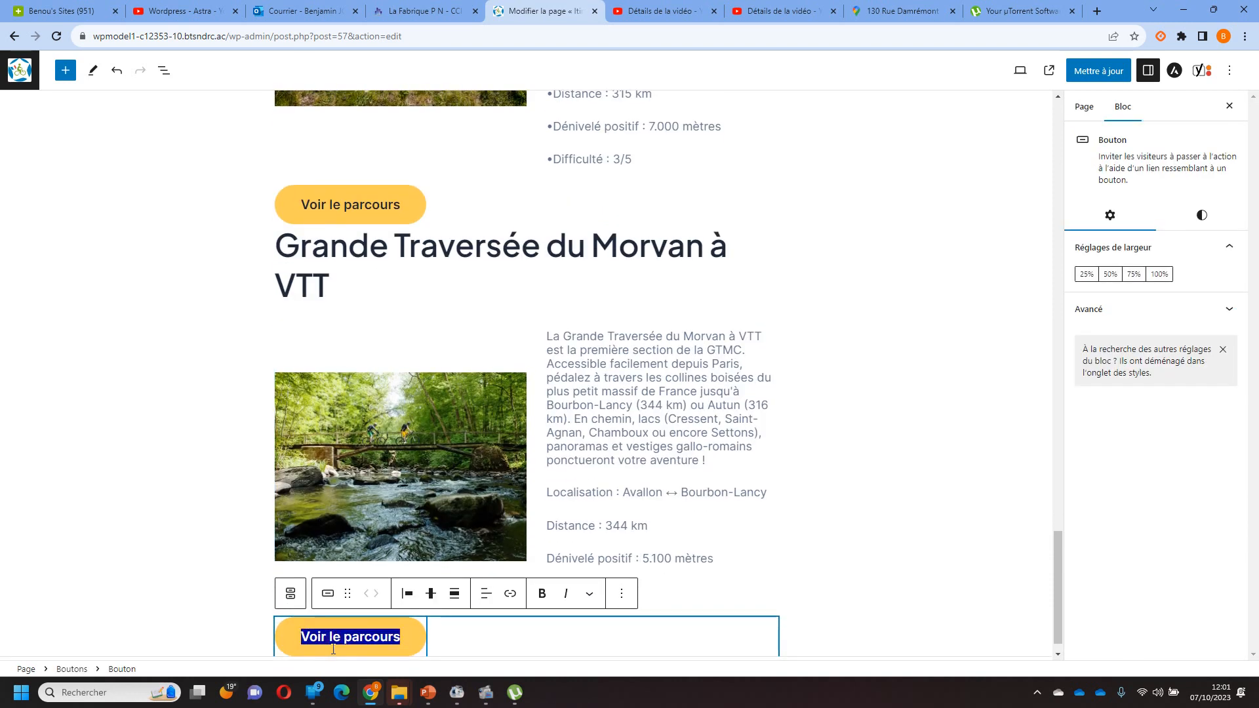
pyautogui.click(511, 603)
pyautogui.hotkey('alt', 'Tab')
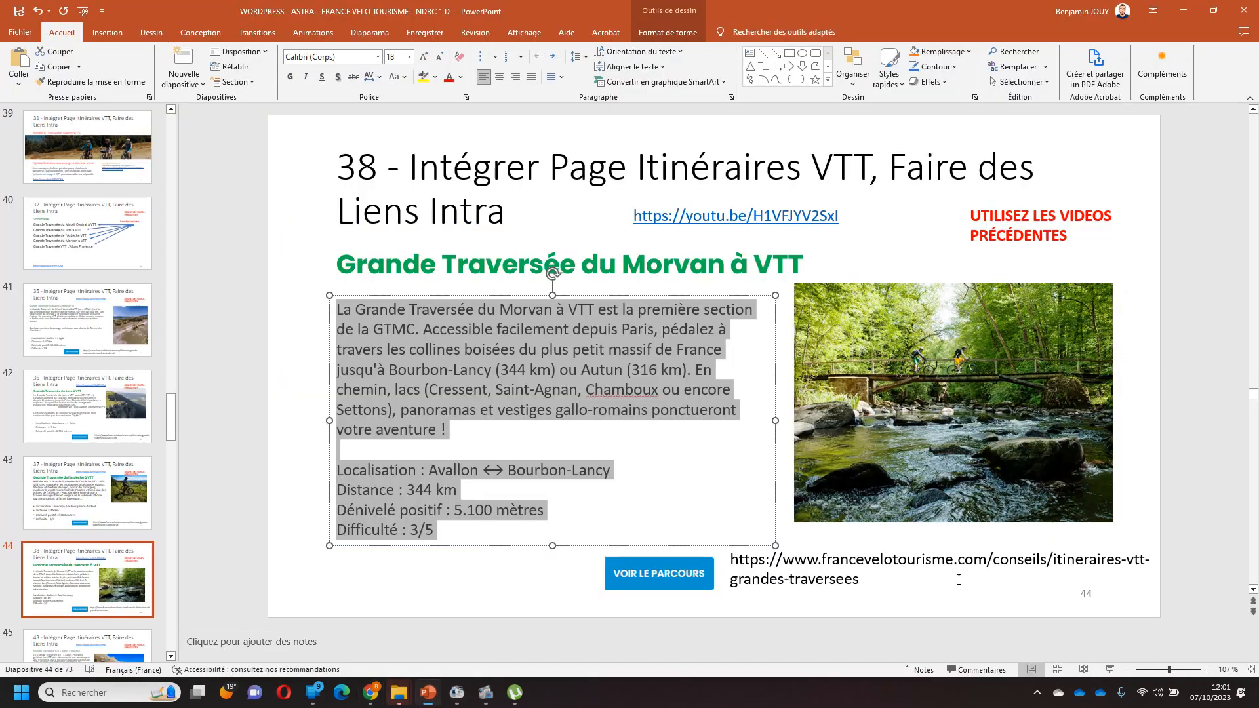
pyautogui.tripleClick(829, 579)
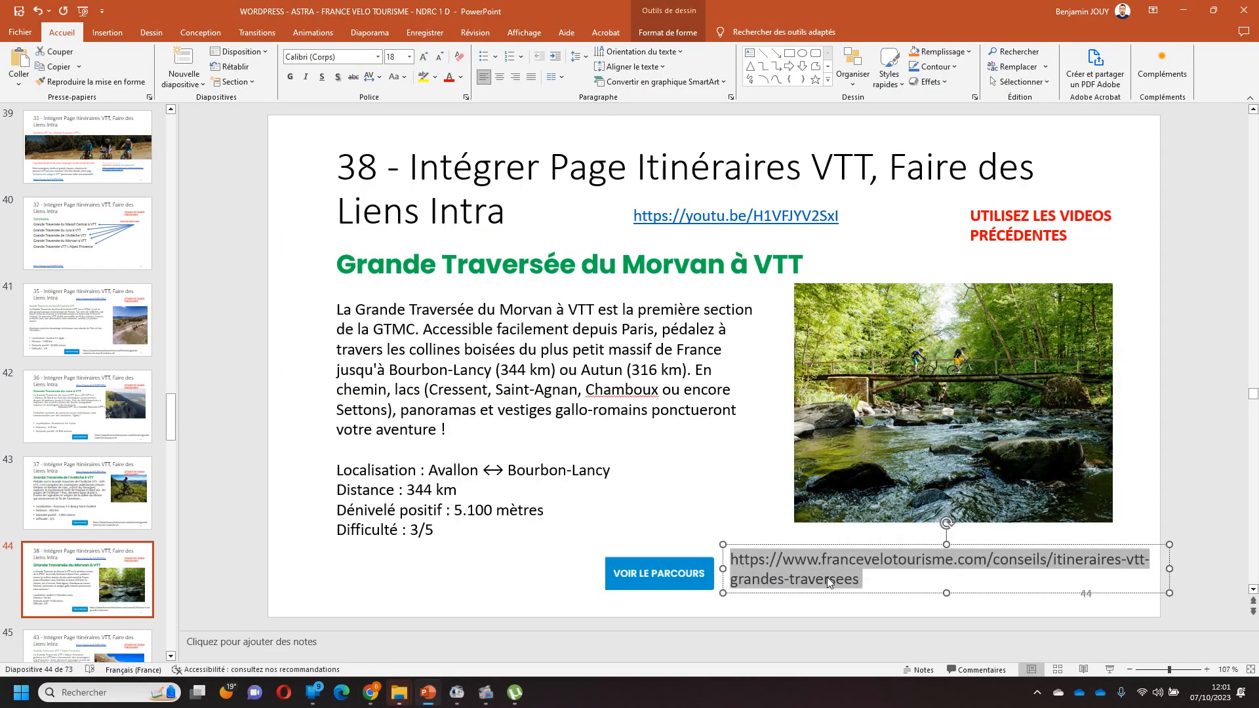
pyautogui.hotkey('ctrl', 'c')
pyautogui.click(383, 694)
pyautogui.hotkey('ctrl', 'v')
pyautogui.press('Return')
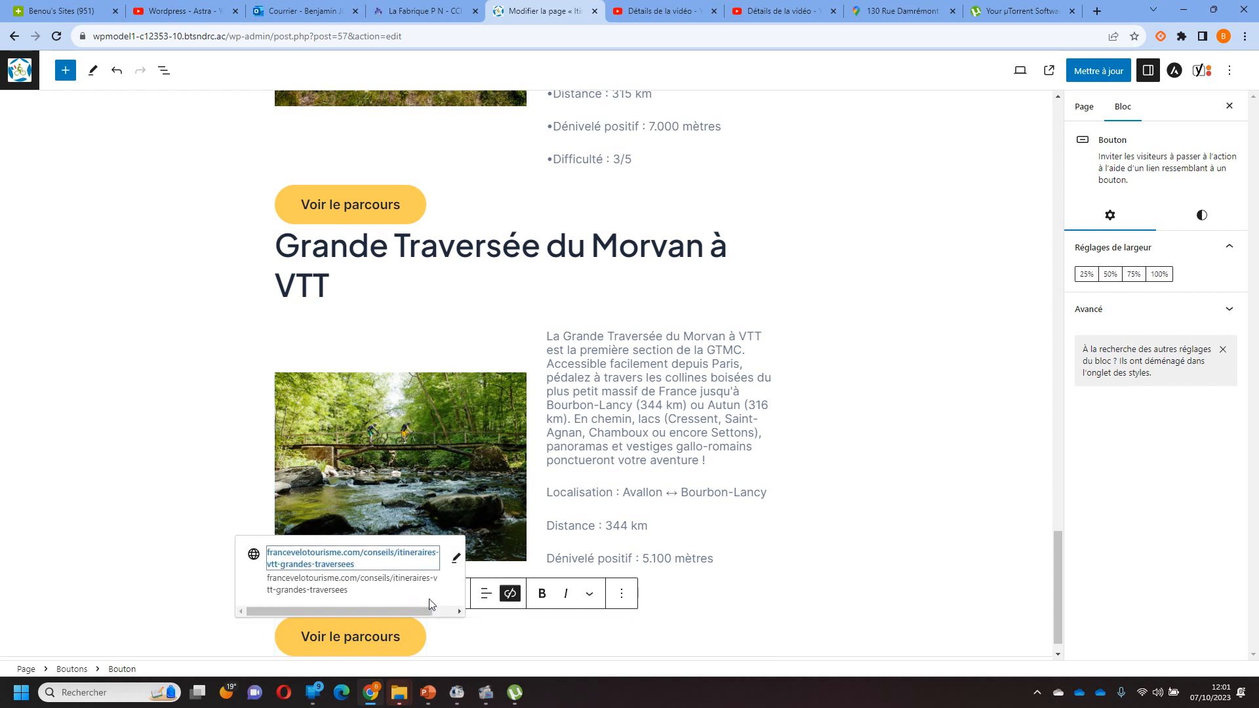
pyautogui.click(832, 562)
# Add a heading block below the Morvan button with slide 45's title "Grande Traversée VTT L'Alpes Provence".
pyautogui.scroll(-1, 787, 624)
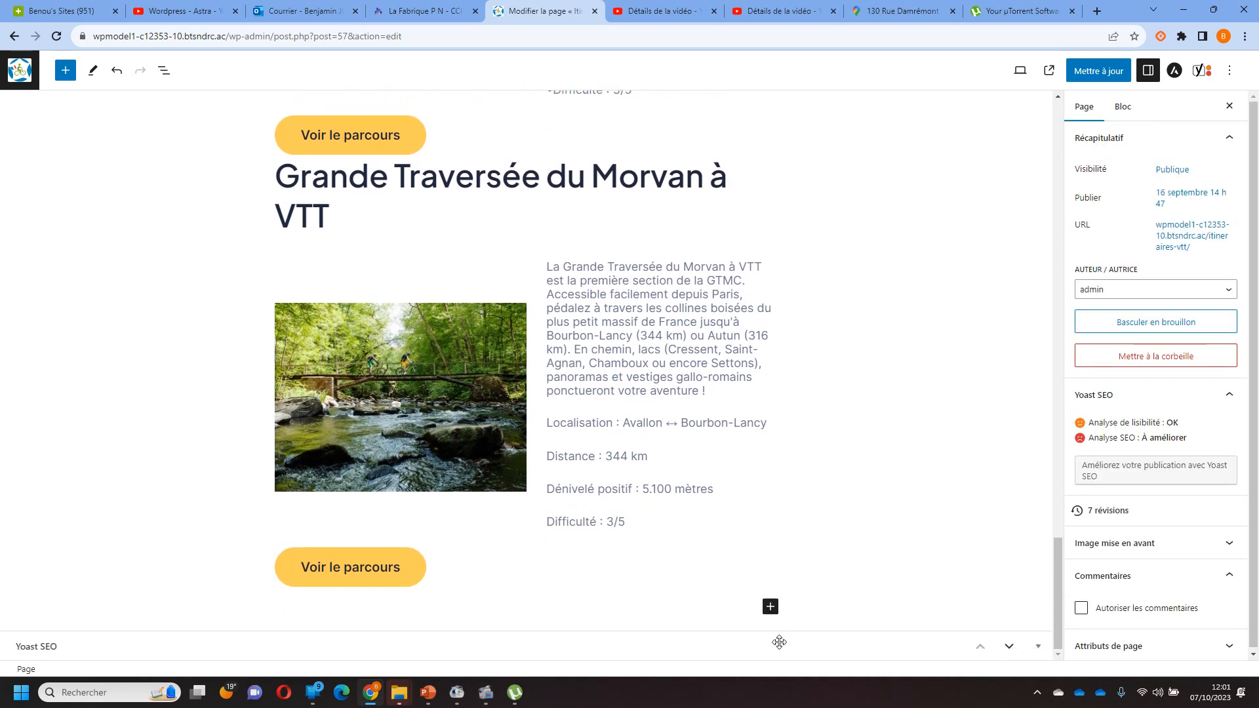
pyautogui.click(770, 607)
pyautogui.click(876, 459)
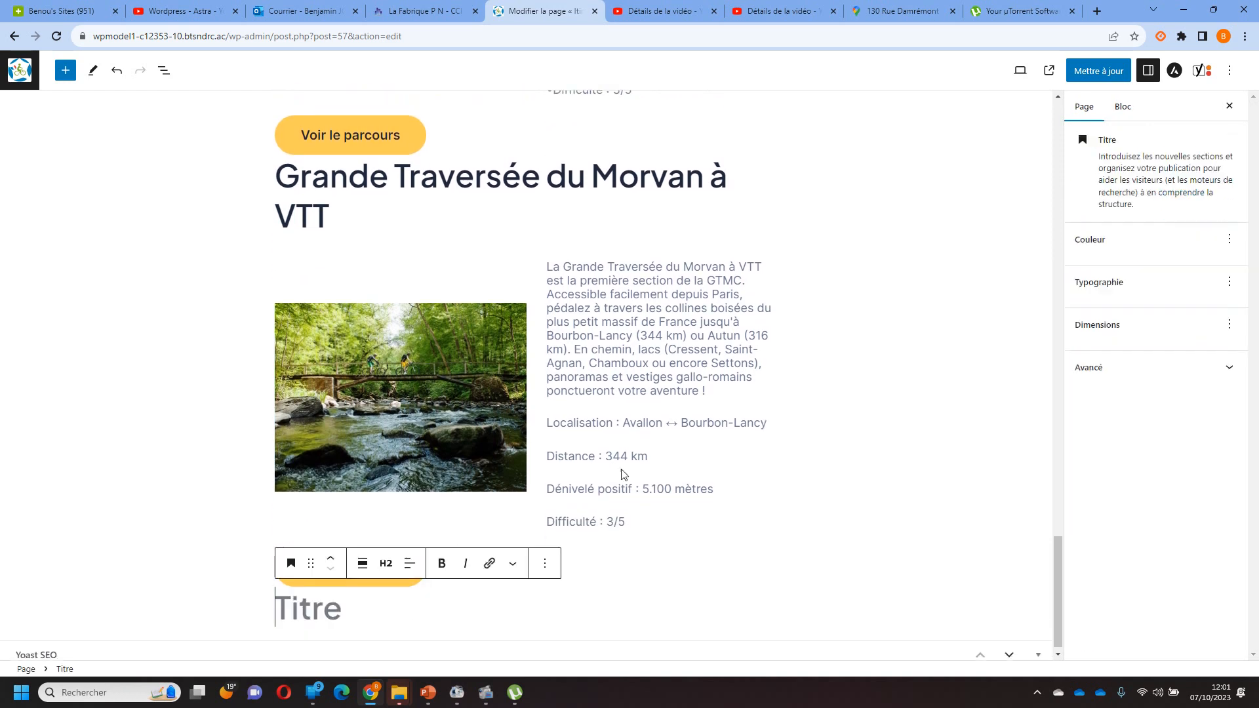
pyautogui.click(428, 693)
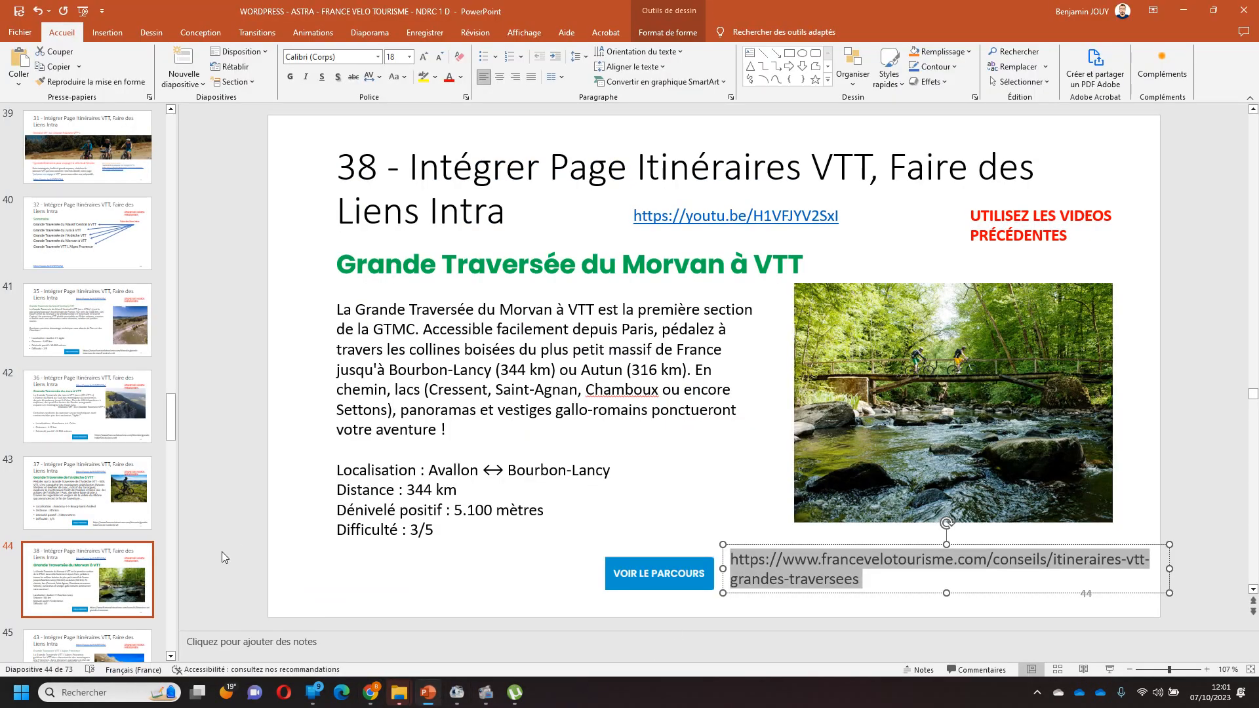
pyautogui.moveTo(171, 416); pyautogui.dragTo(170, 433)
pyautogui.click(93, 442)
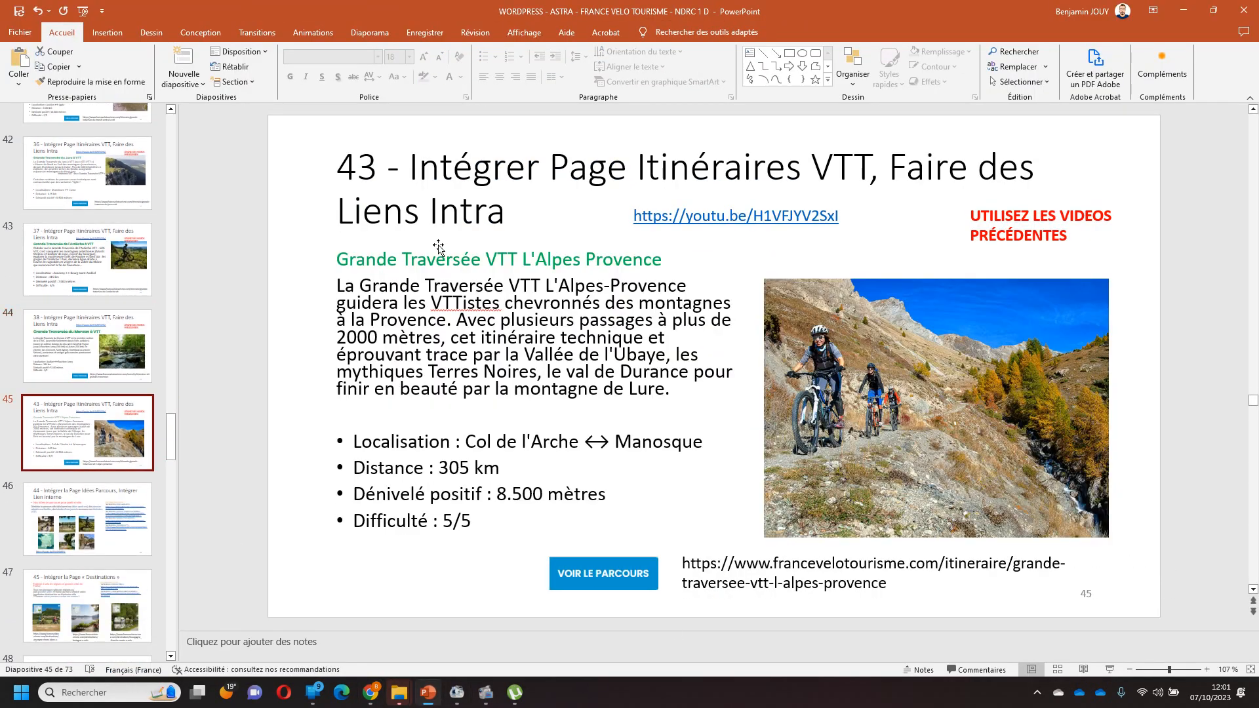
pyautogui.tripleClick(408, 259)
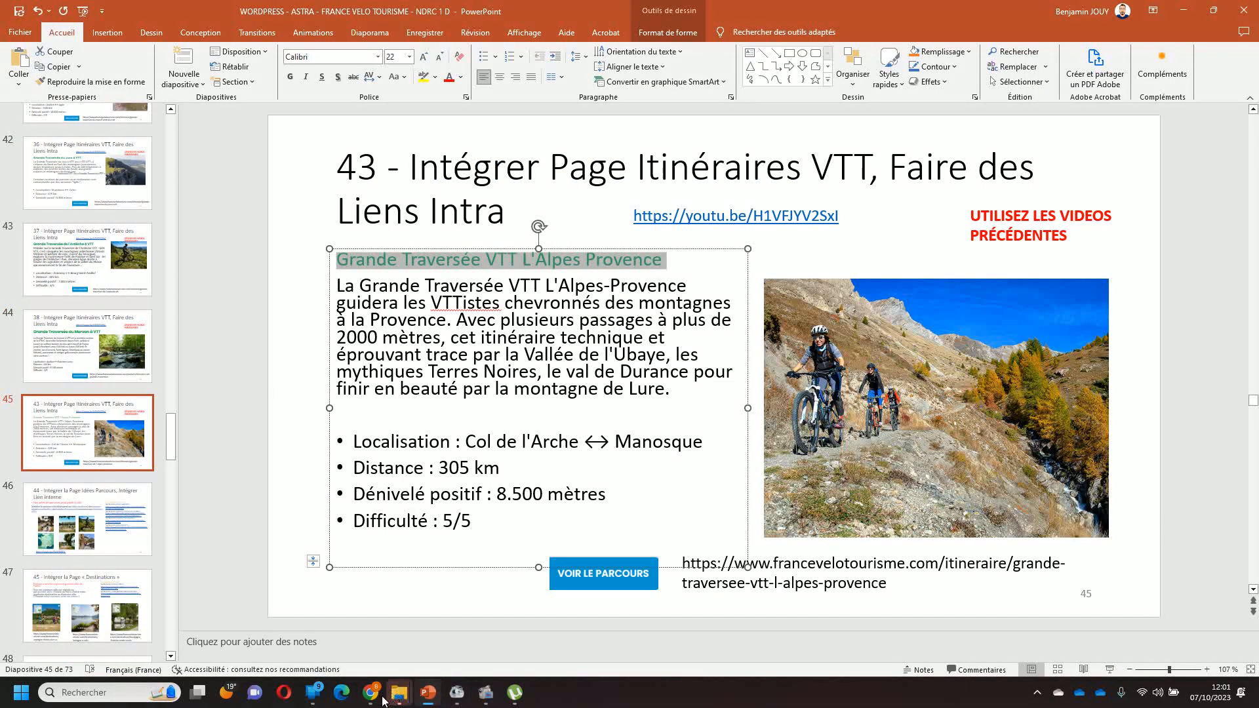
pyautogui.click(375, 694)
pyautogui.hotkey('ctrl', 'v')
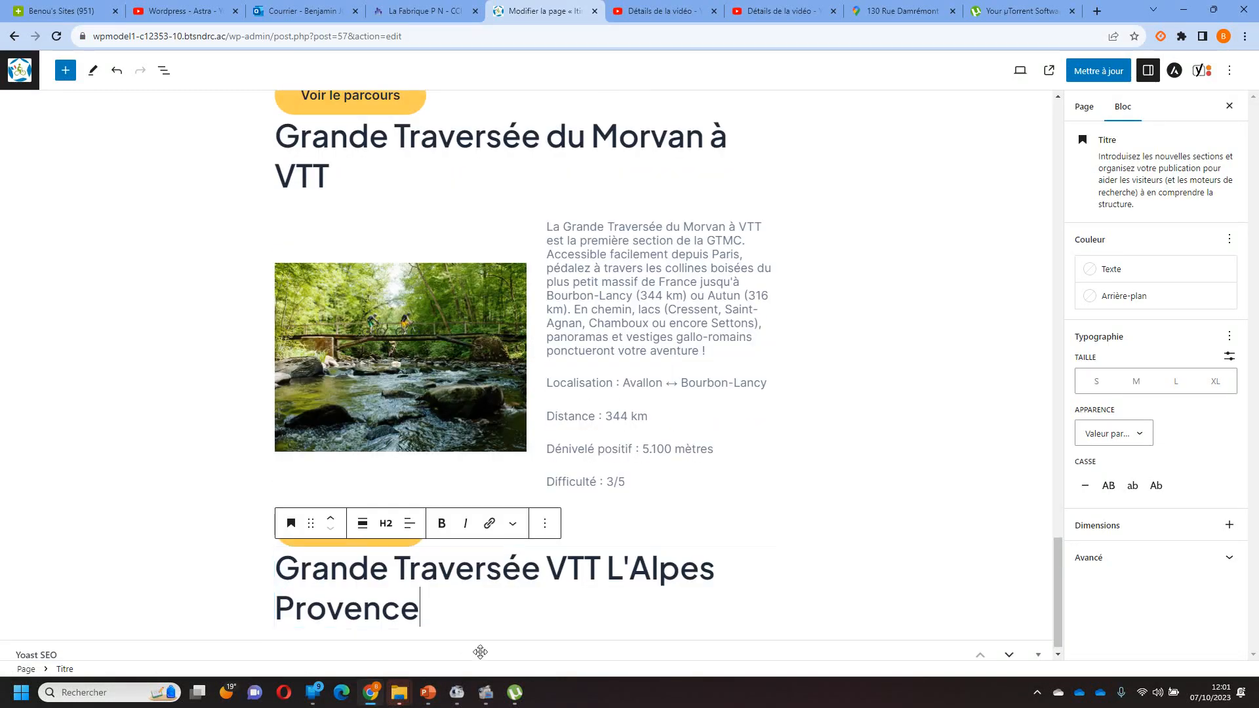
# Add a "Média & texte" block below the Alpes Provence heading and choose slide 45's mountain bikers photo from the media library.
pyautogui.click(575, 644)
pyautogui.click(770, 649)
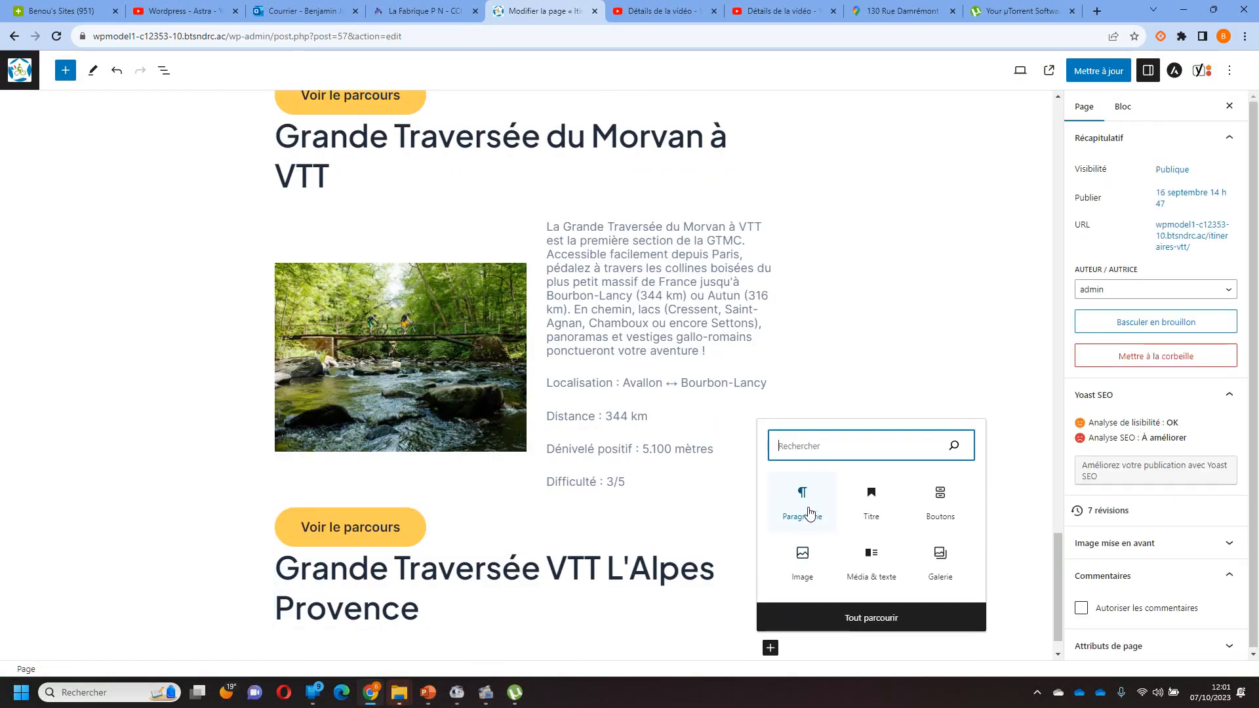
pyautogui.click(872, 560)
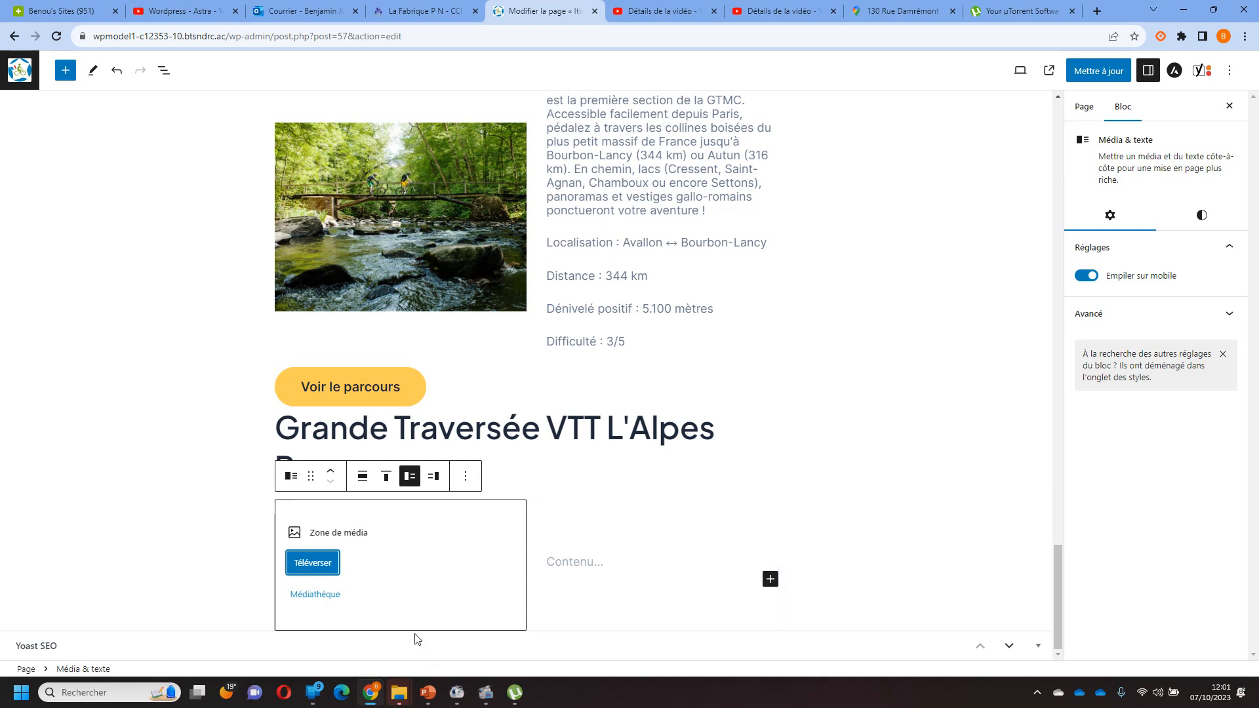
pyautogui.click(336, 594)
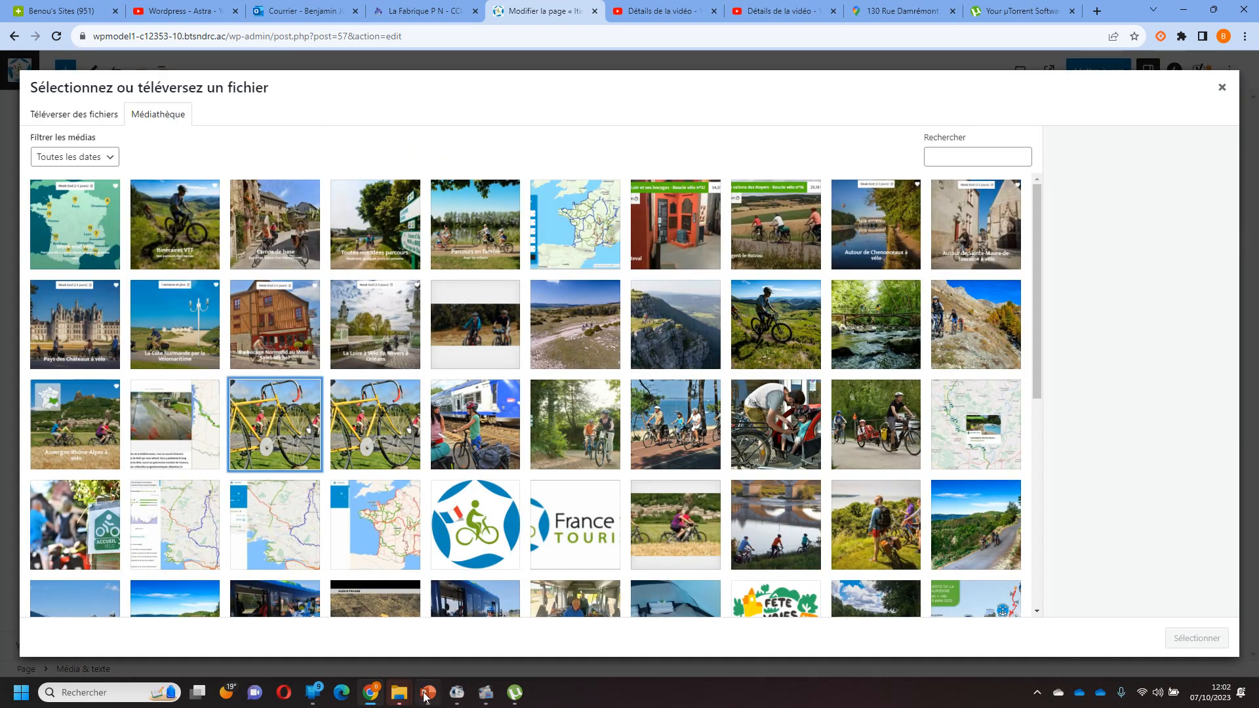
pyautogui.click(428, 693)
pyautogui.click(545, 482)
pyautogui.hotkey('ctrl', 'a')
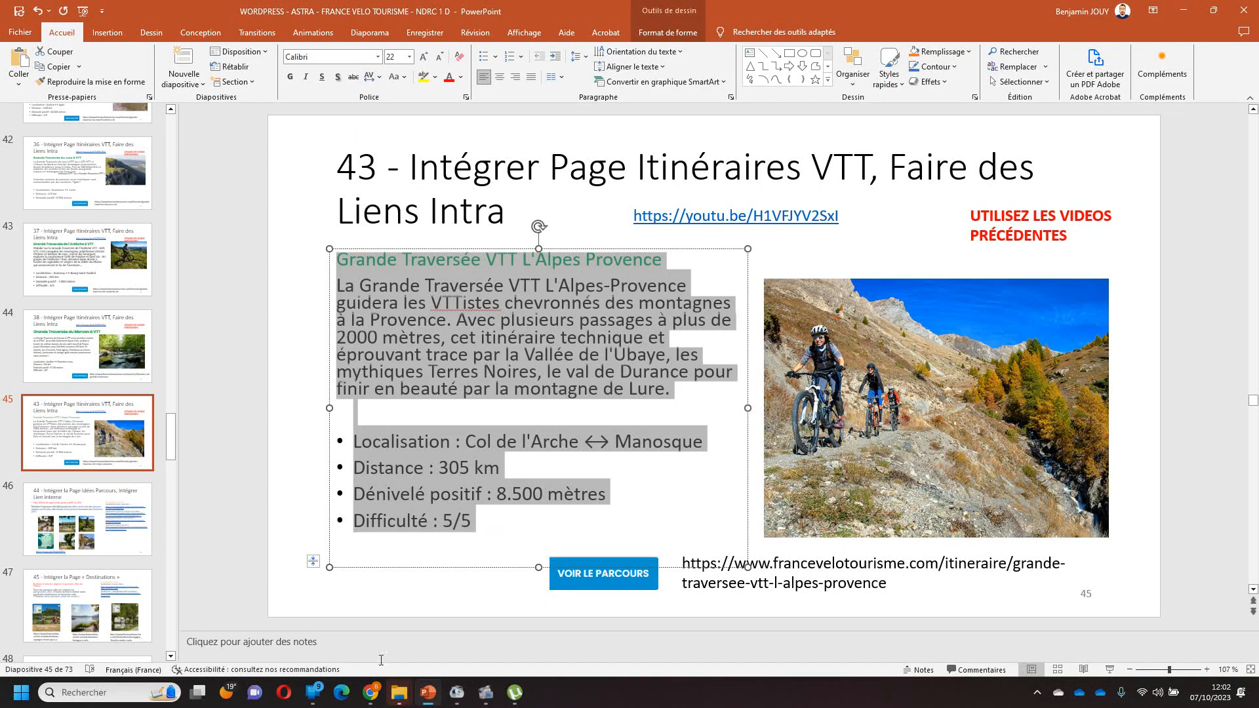
pyautogui.click(371, 693)
pyautogui.click(976, 324)
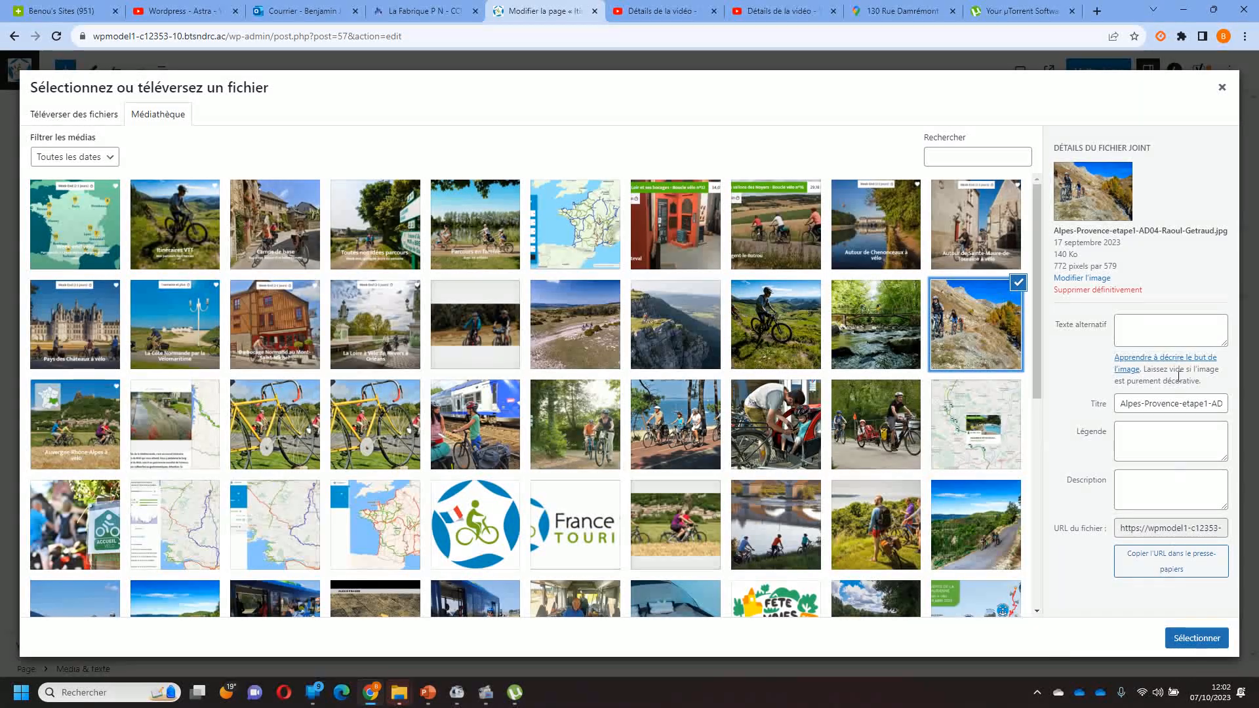
# Set the photo's alt text, caption and description to "alpes de haute provence" and insert it into the block.
pyautogui.click(1179, 323)
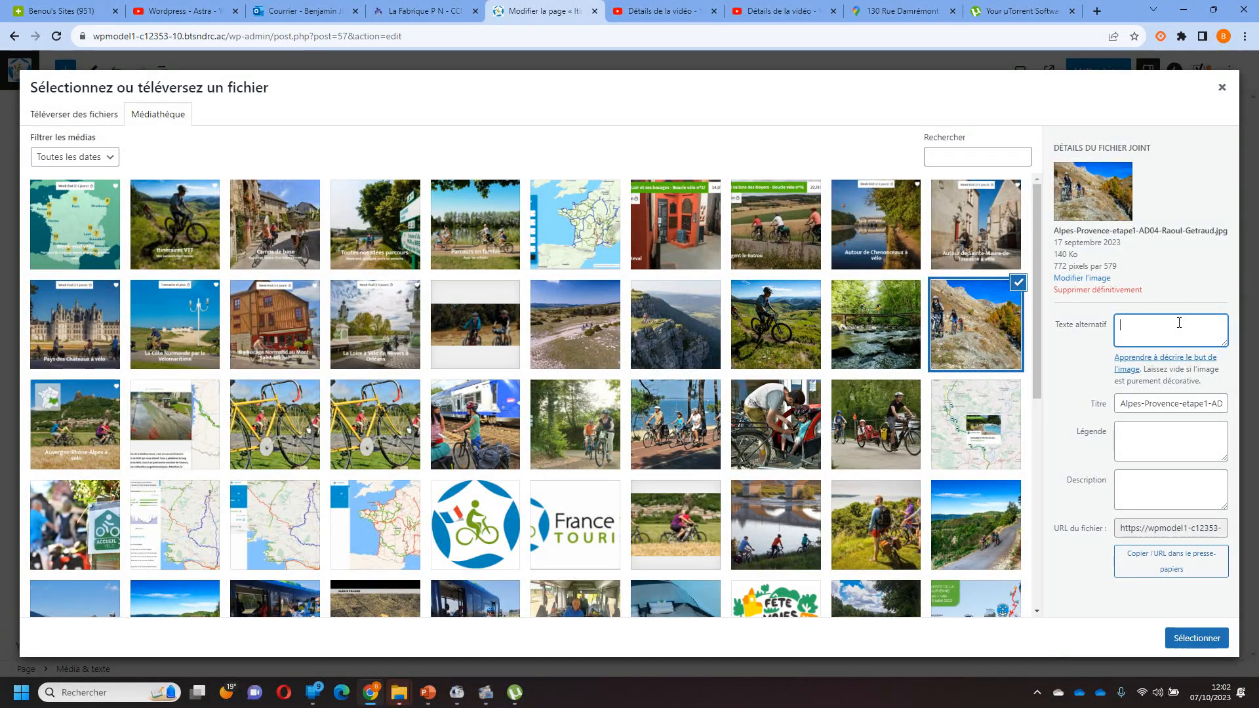
pyautogui.write('alpes de haute provence')
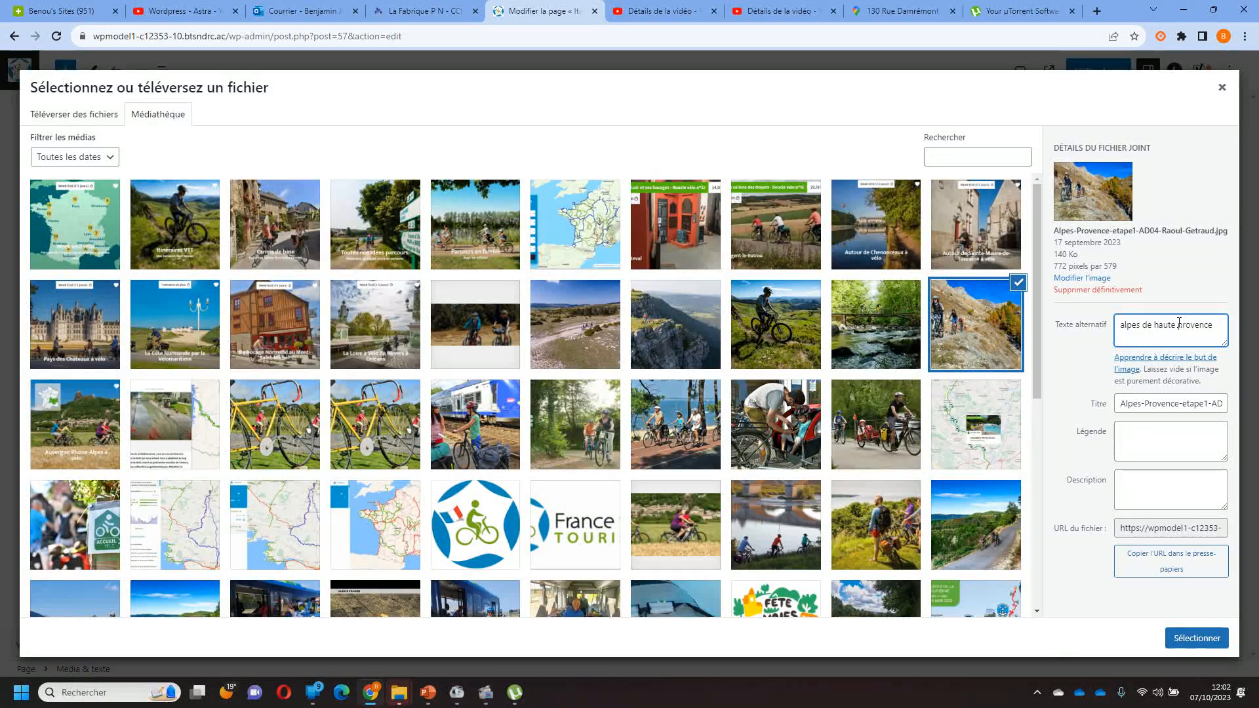
pyautogui.tripleClick(1198, 330)
pyautogui.hotkey('ctrl', 'c')
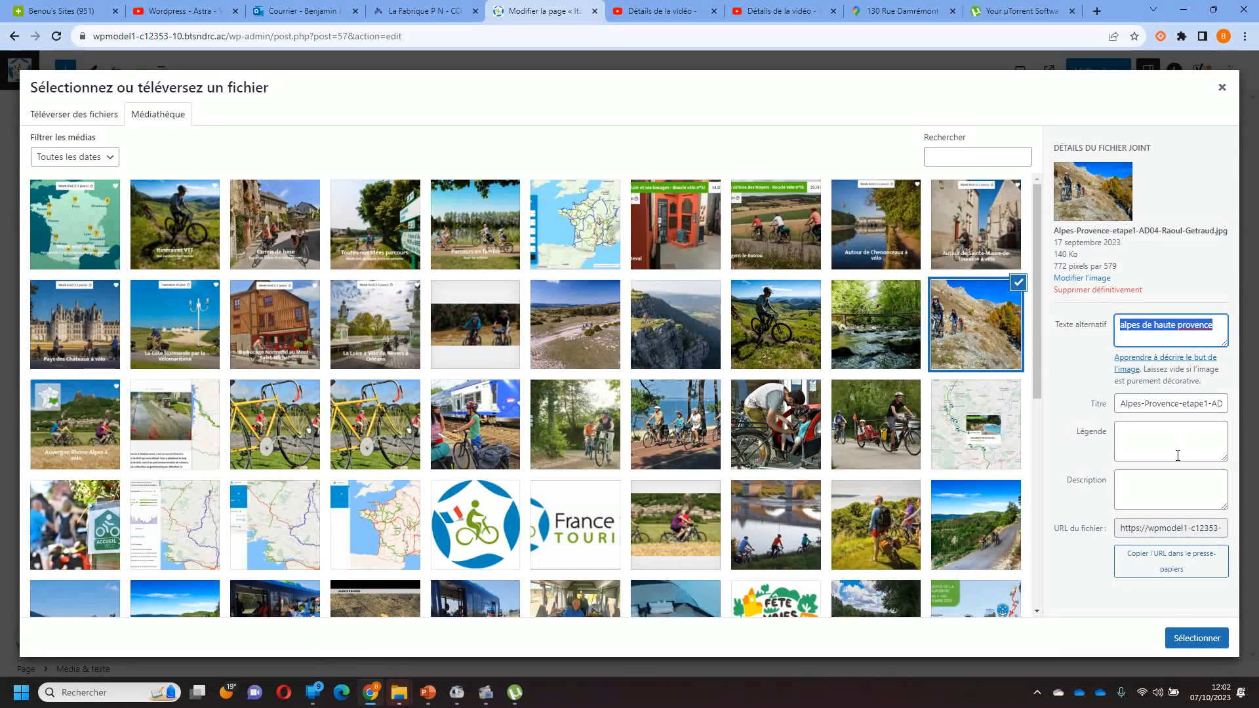
pyautogui.click(1170, 441)
pyautogui.hotkey('ctrl', 'v')
pyautogui.click(1171, 489)
pyautogui.hotkey('ctrl', 'v')
pyautogui.click(1207, 647)
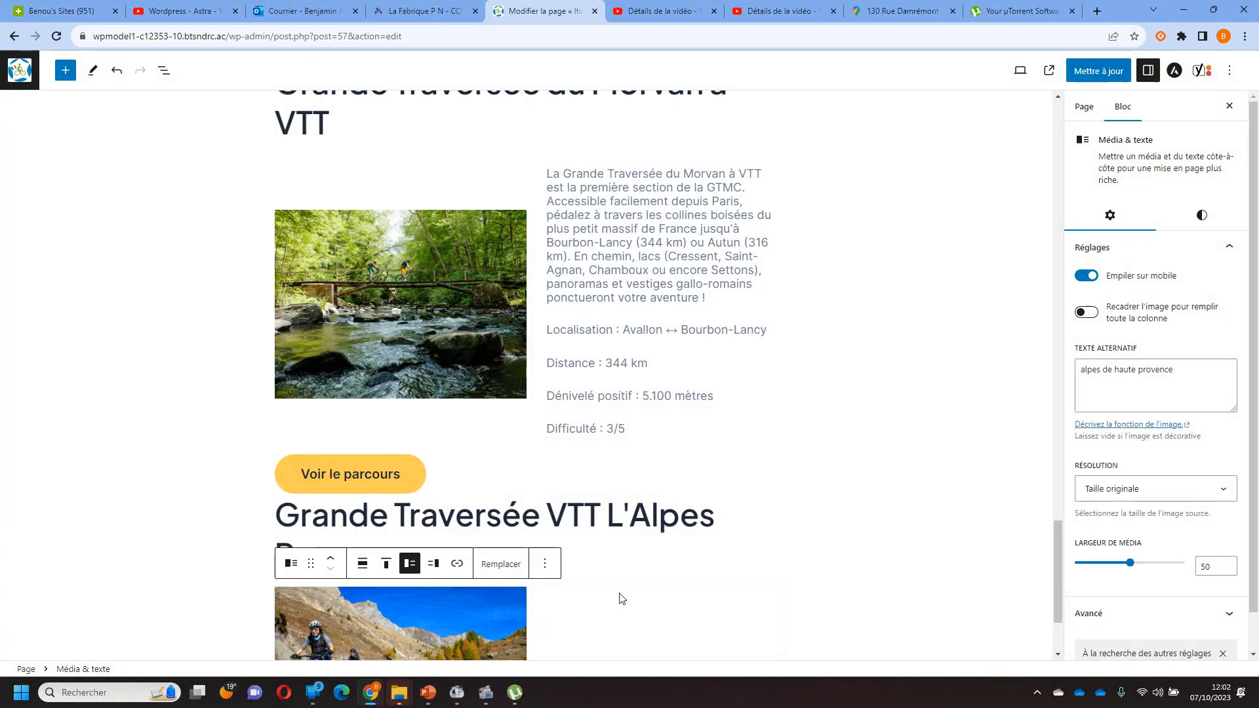
# Copy slide 45's full Alpes Provence text, title and route details included, into the text area beside the photo.
pyautogui.click(427, 692)
pyautogui.click(371, 692)
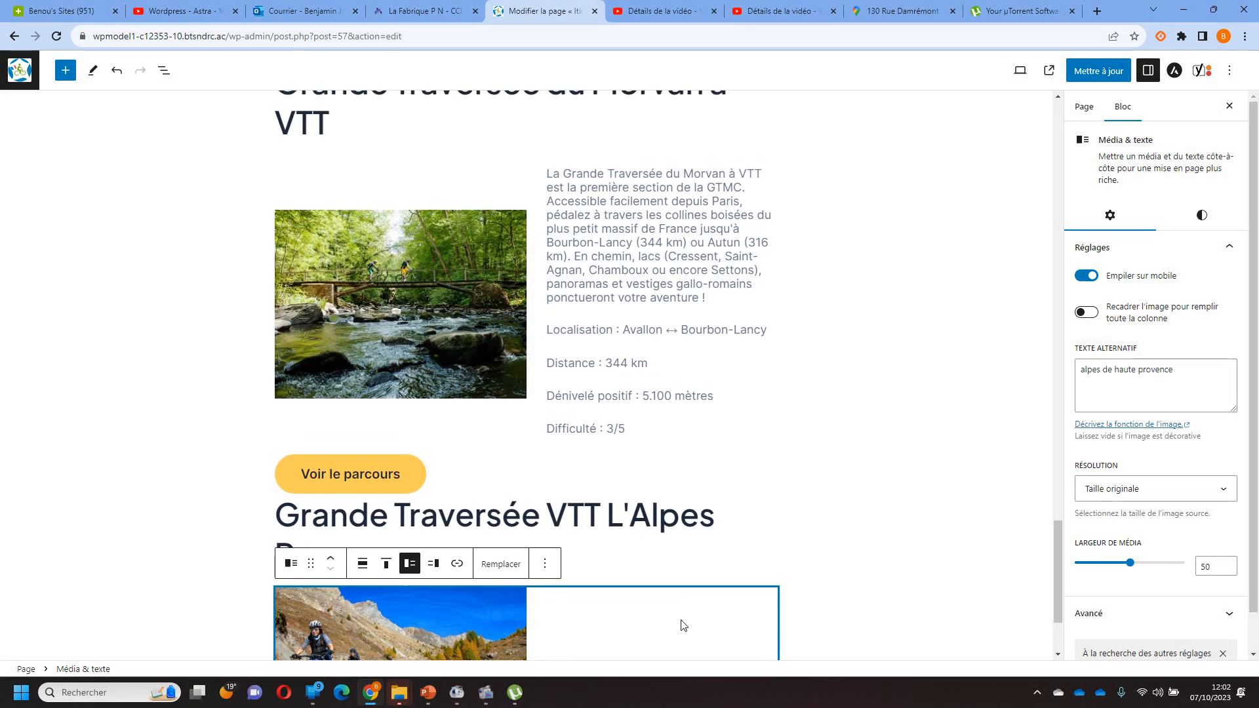
pyautogui.scroll(-1, 682, 624)
pyautogui.click(575, 617)
pyautogui.hotkey('ctrl', 'v')
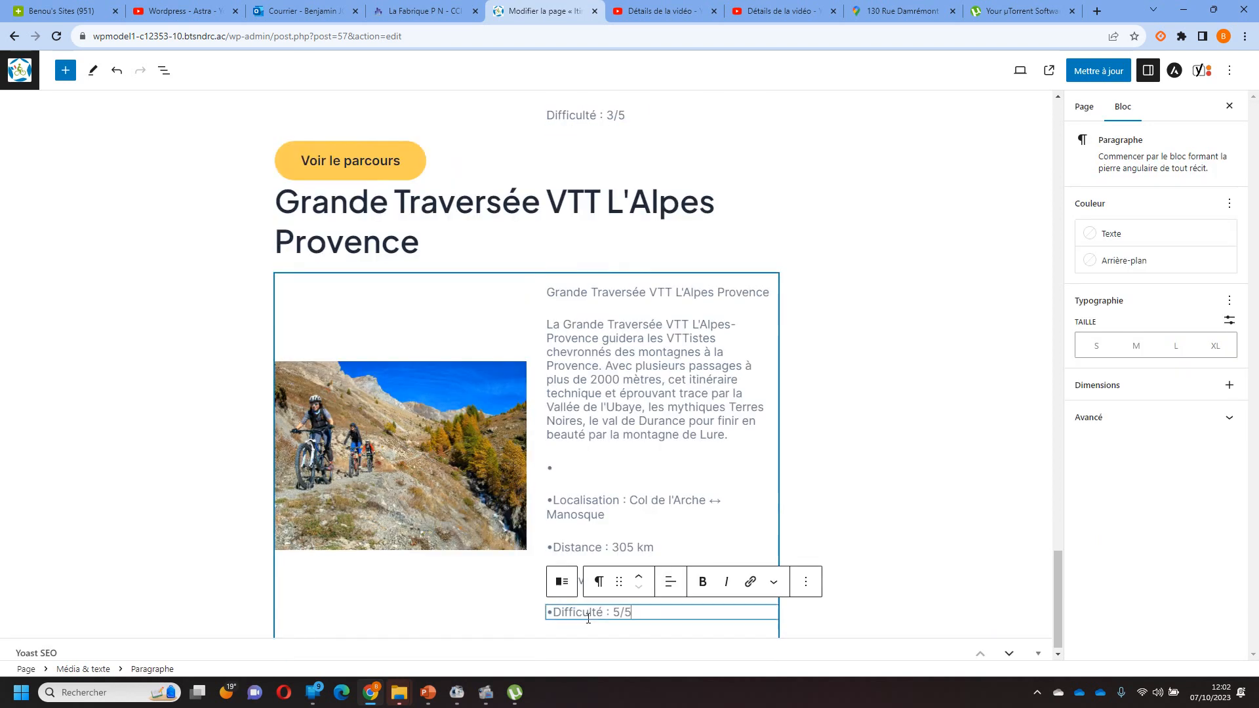
# Place the Alpes Provence photo on the right of its text in the media and text block.
pyautogui.click(464, 337)
pyautogui.click(432, 250)
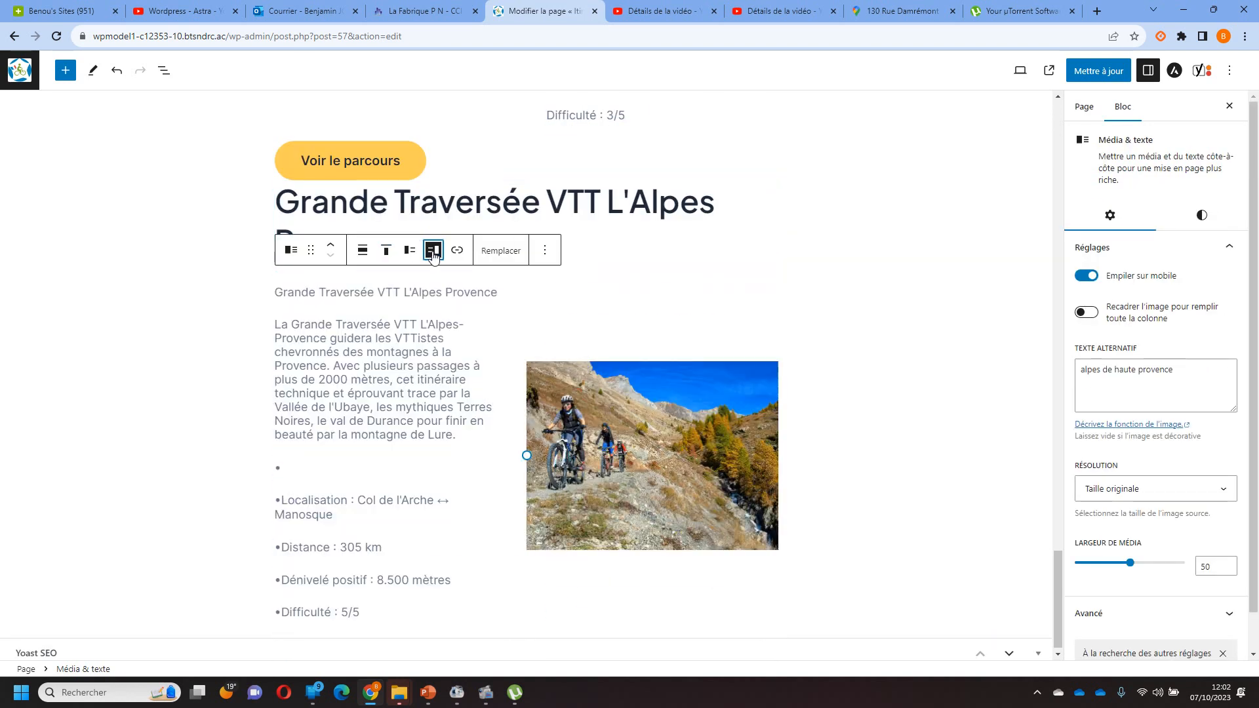
pyautogui.click(948, 462)
pyautogui.click(439, 701)
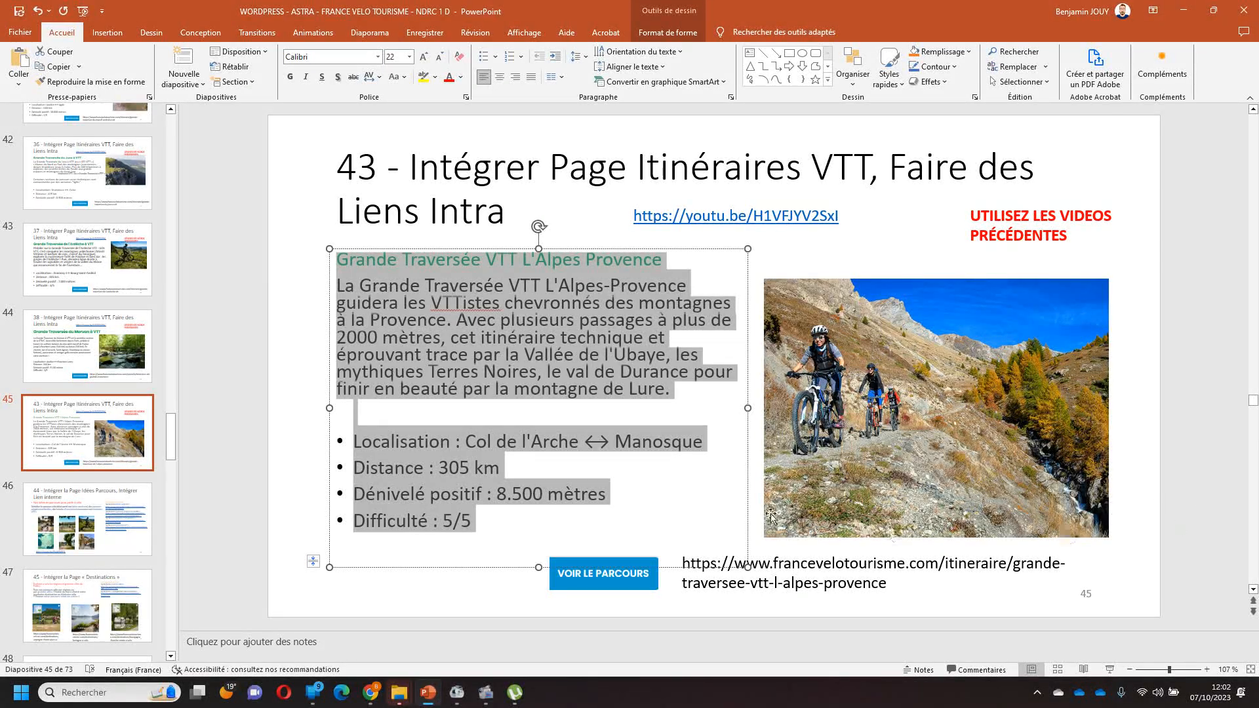
pyautogui.click(428, 699)
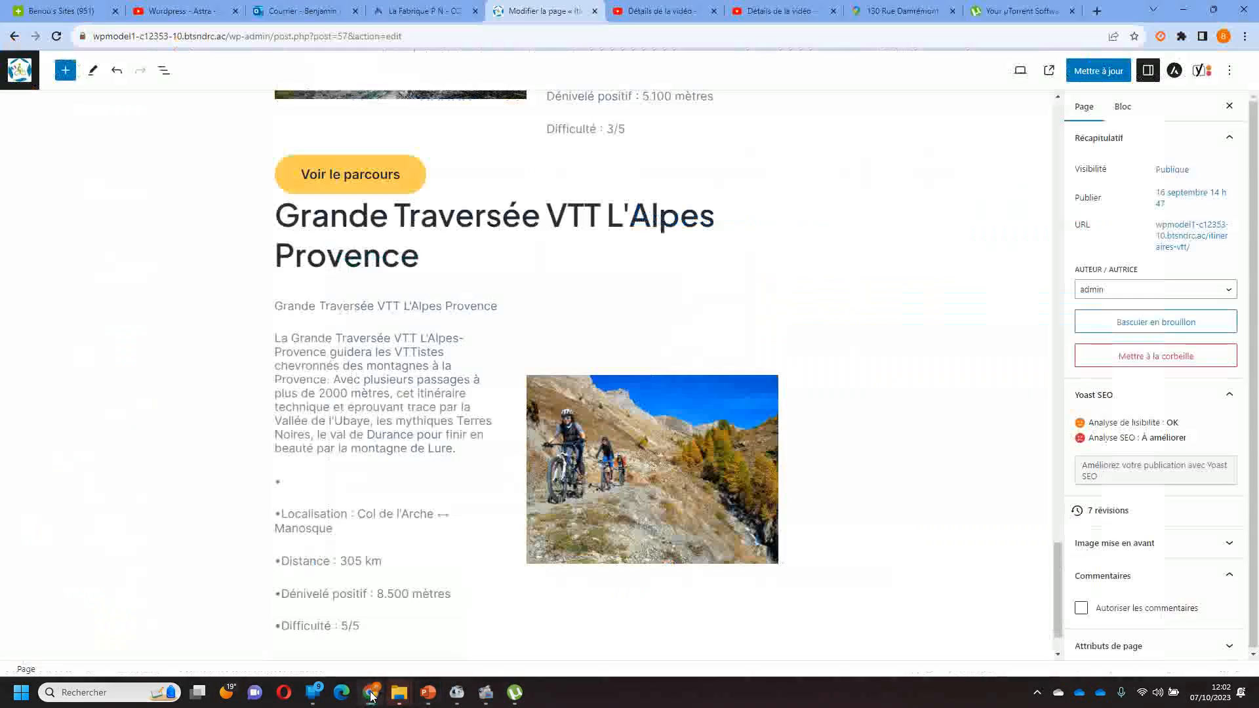
pyautogui.click(436, 699)
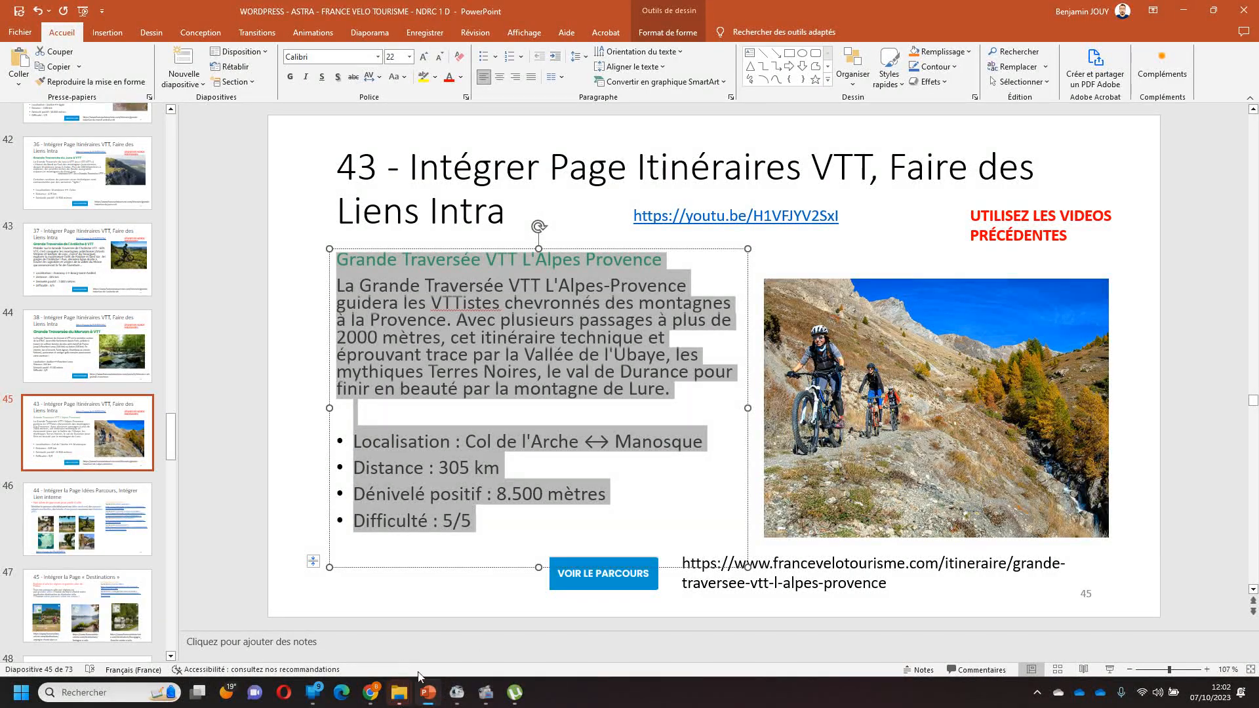
pyautogui.click(373, 694)
# Make "2000 mètres," bold in the Alpes Provence description paragraph.
pyautogui.doubleClick(393, 393)
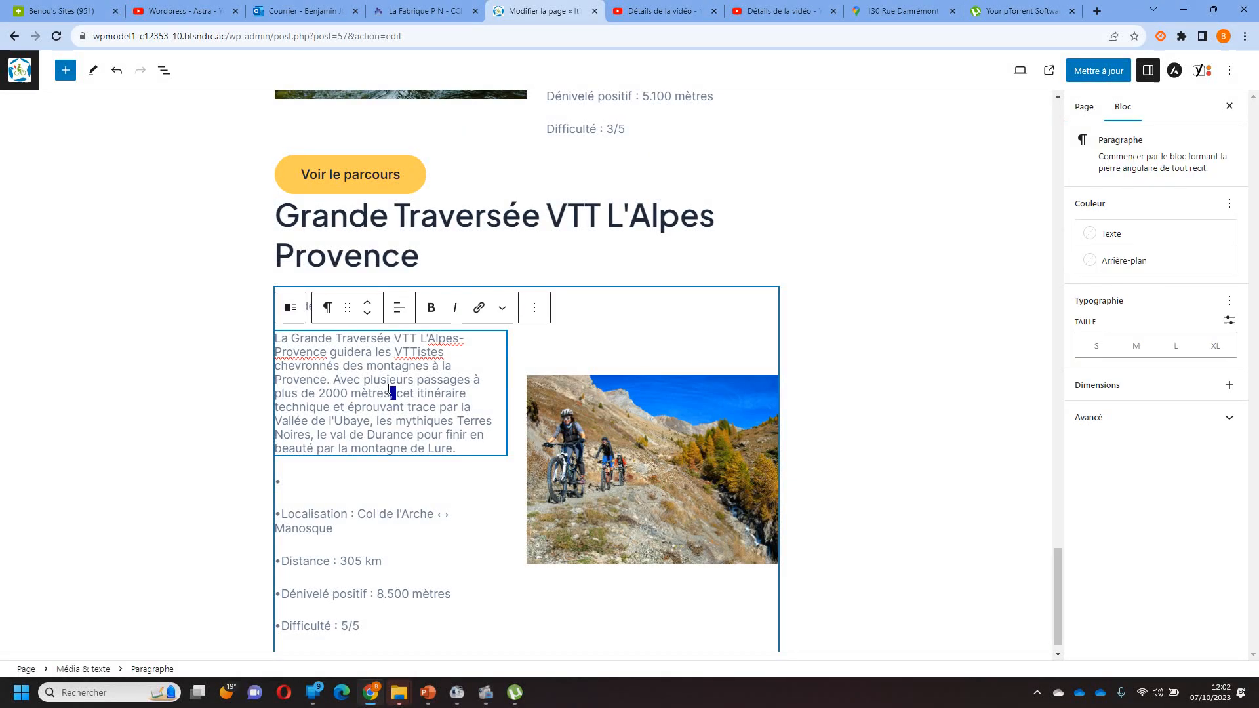
pyautogui.moveTo(327, 394)
pyautogui.mouseDown()
pyautogui.moveTo(398, 391)
pyautogui.moveTo(318, 393)
pyautogui.mouseUp()
pyautogui.click(431, 308)
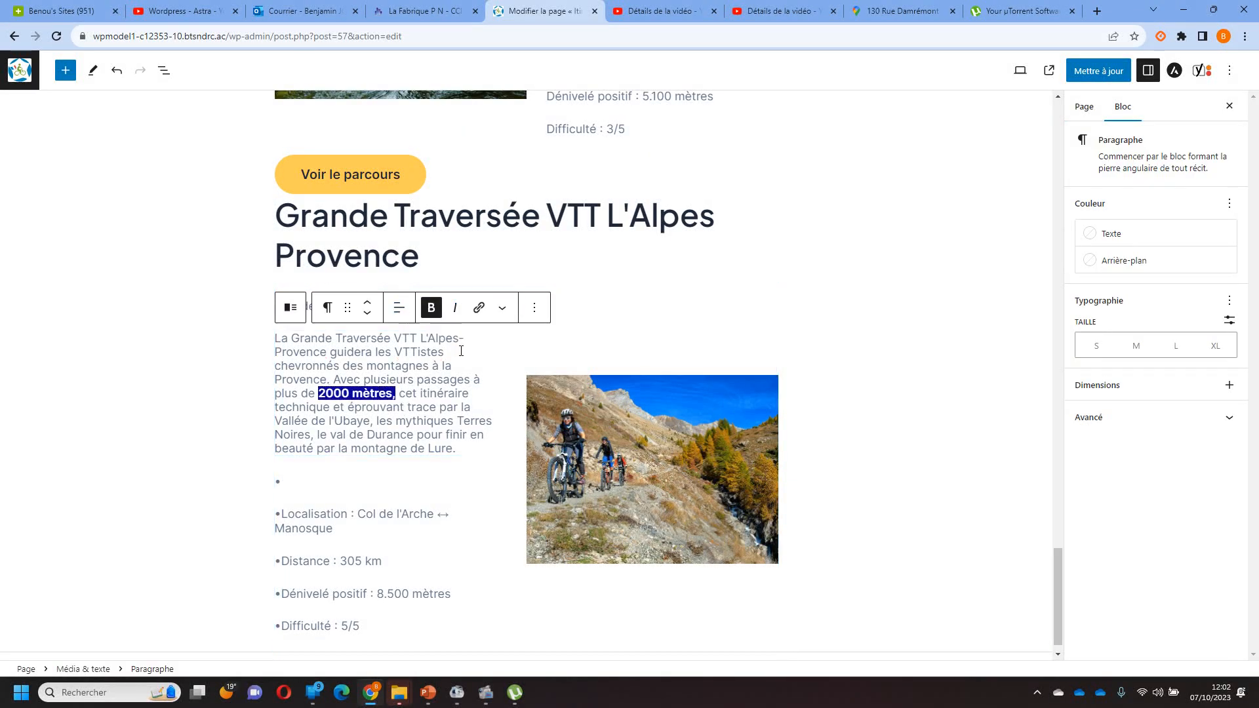
pyautogui.scroll(7, 461, 351)
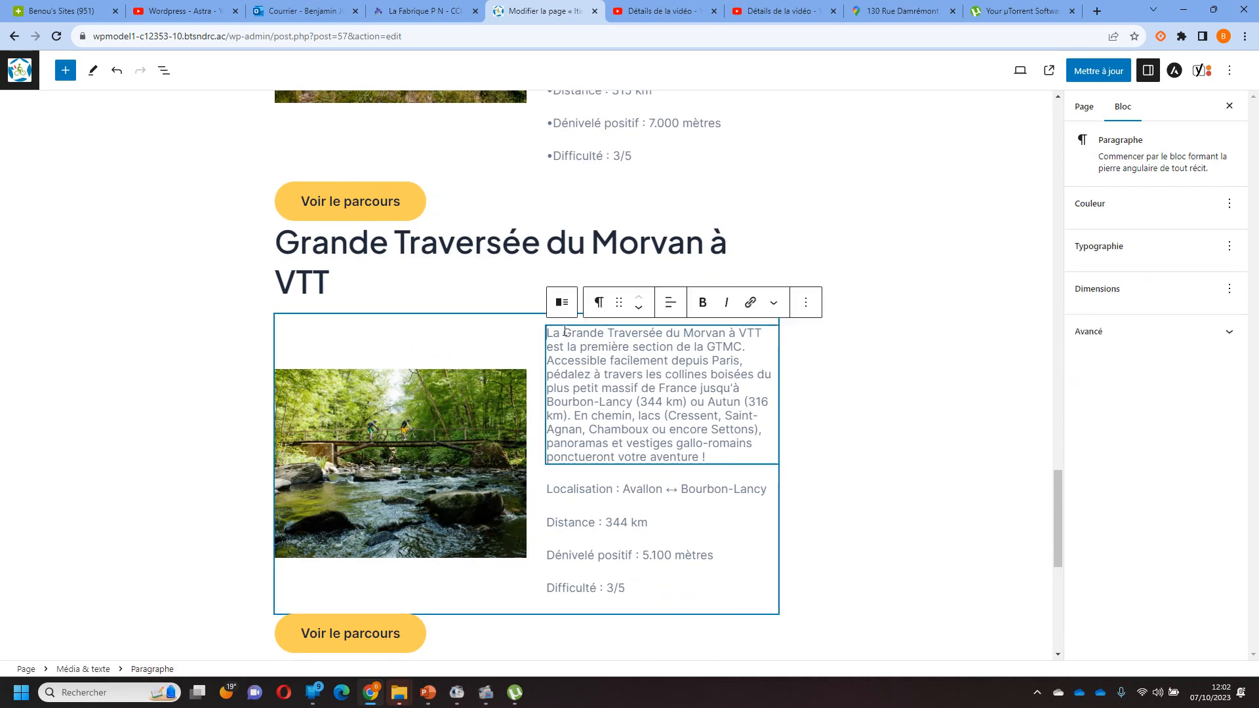
# Make "La Grande Traversée" bold and italic at the start of the Morvan description paragraph.
pyautogui.moveTo(547, 333); pyautogui.dragTo(662, 331)
pyautogui.click(726, 303)
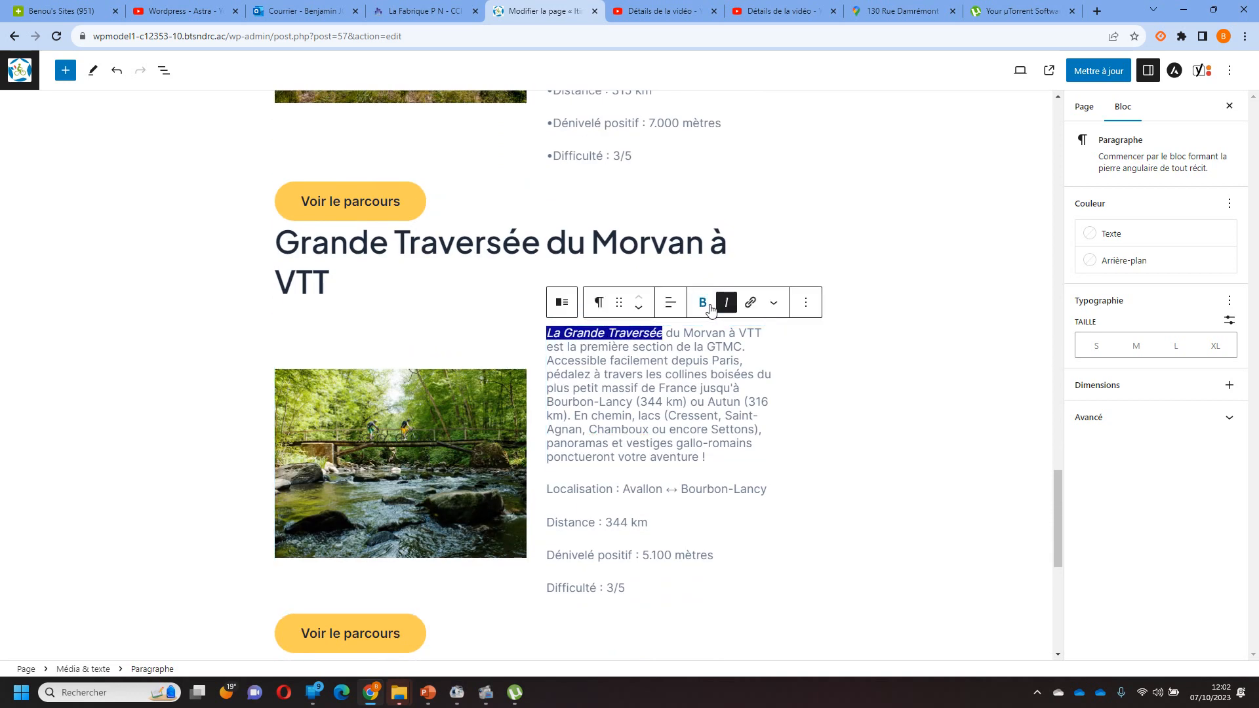
pyautogui.click(702, 302)
pyautogui.click(672, 401)
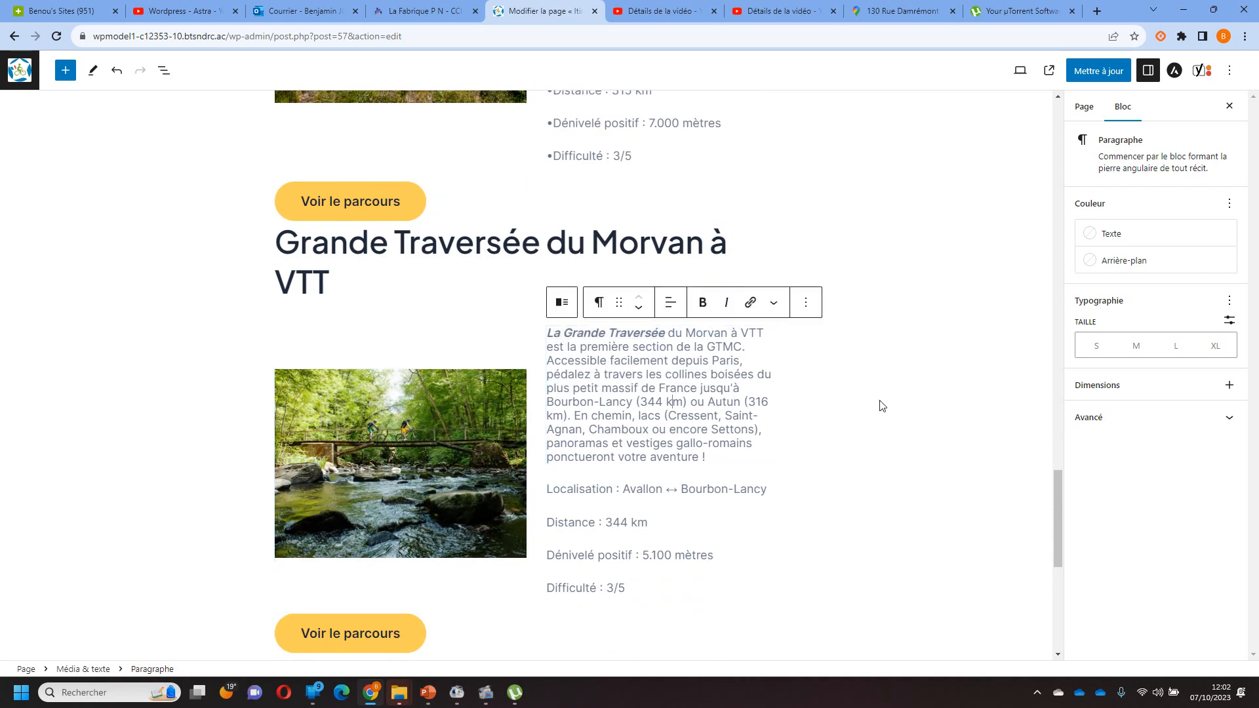
pyautogui.doubleClick(707, 333)
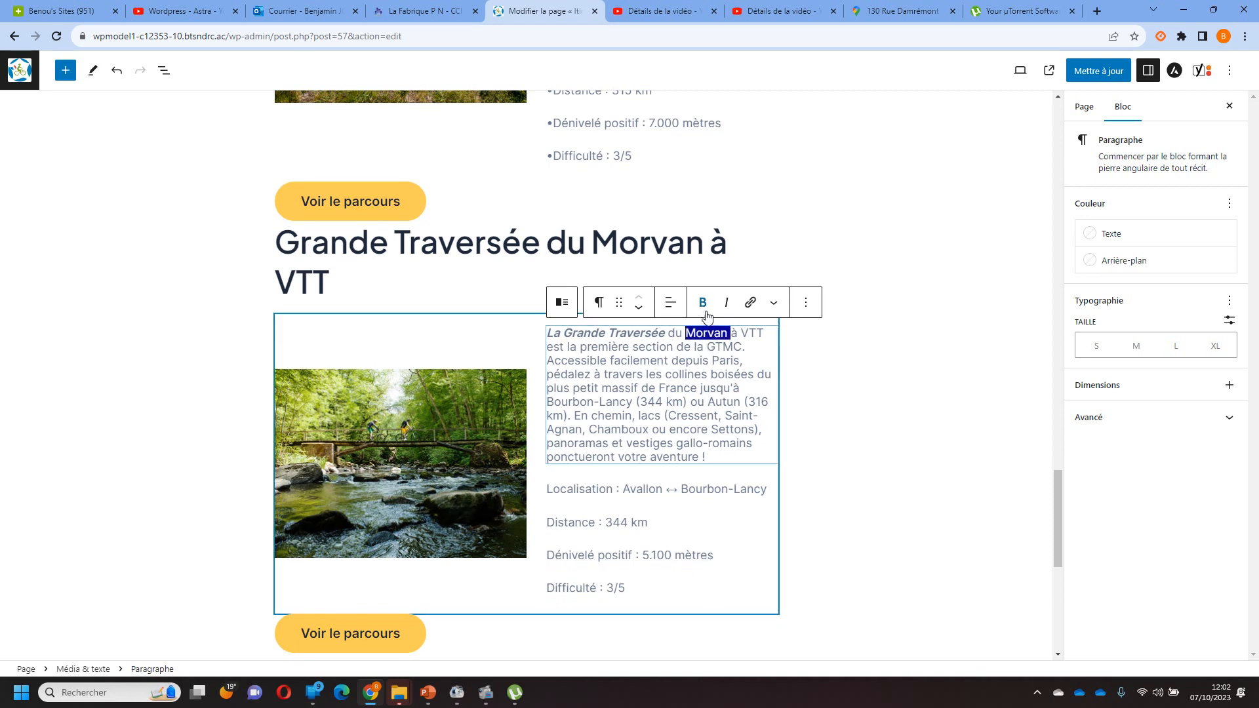
pyautogui.click(750, 302)
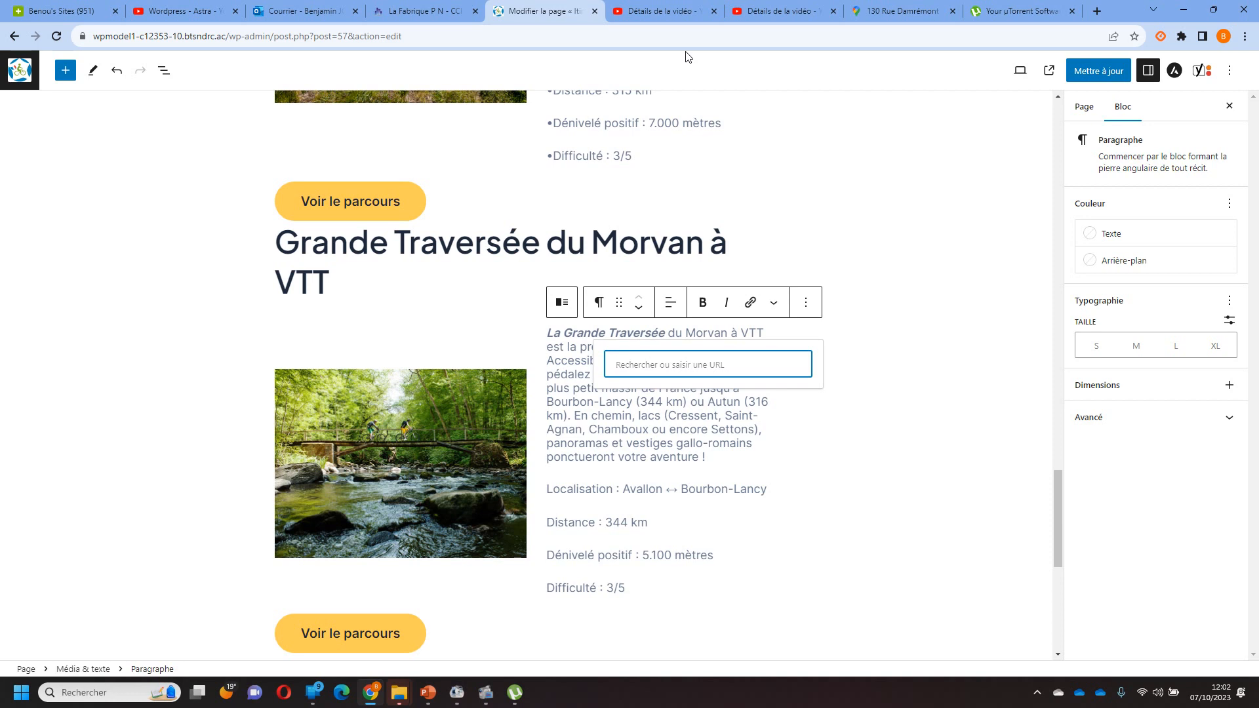
pyautogui.click(705, 334)
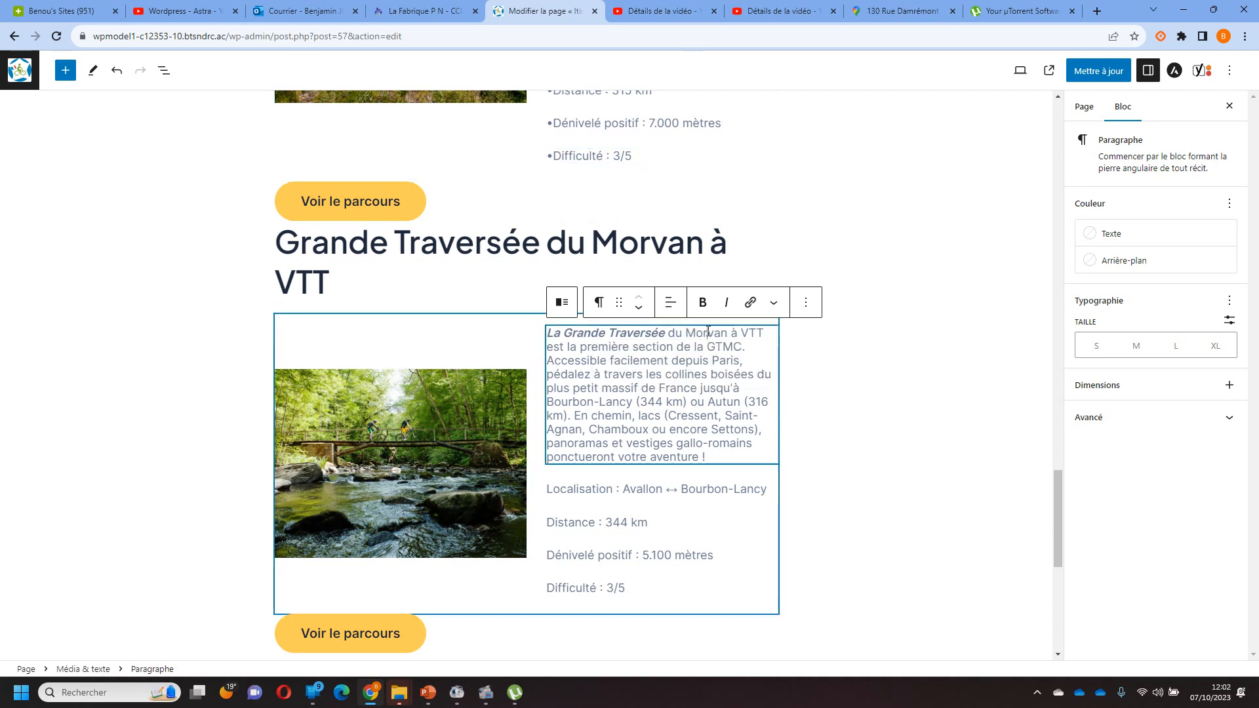
# Search Google for the word "Morvan" from the Morvan paragraph and copy the address of its French Wikipedia article.
pyautogui.rightClick(708, 334)
pyautogui.doubleClick(707, 334)
pyautogui.rightClick(706, 336)
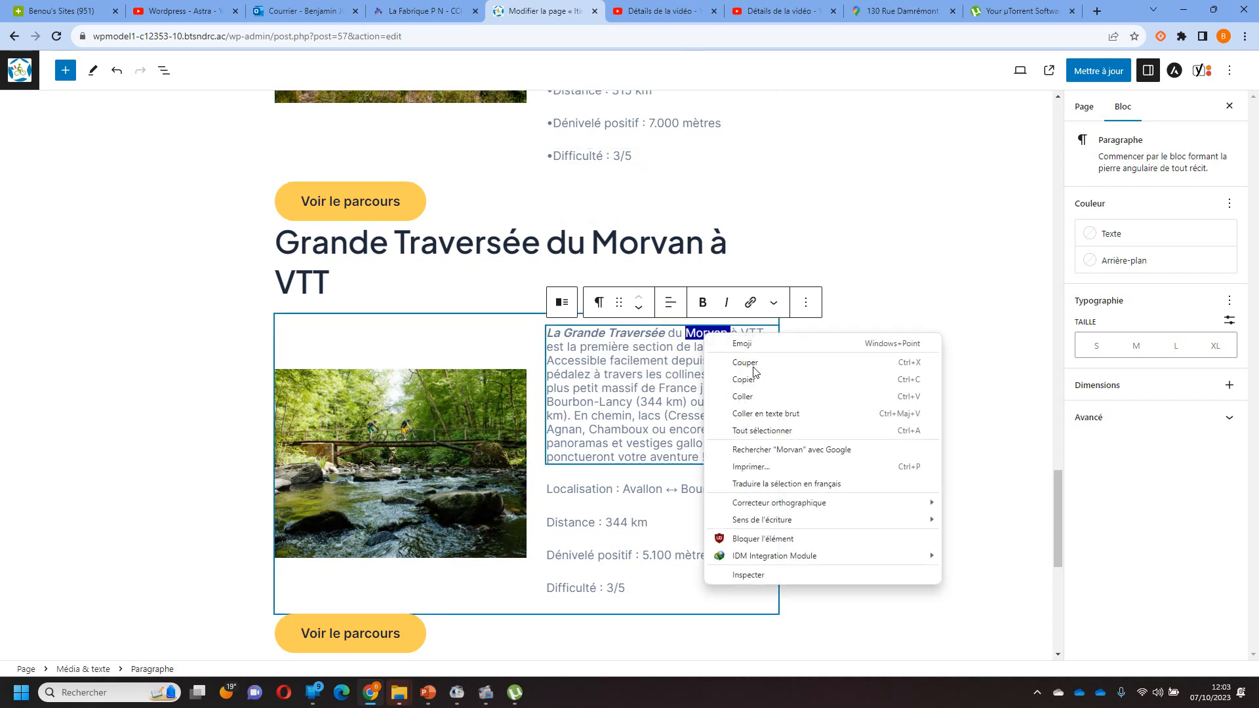
pyautogui.click(784, 450)
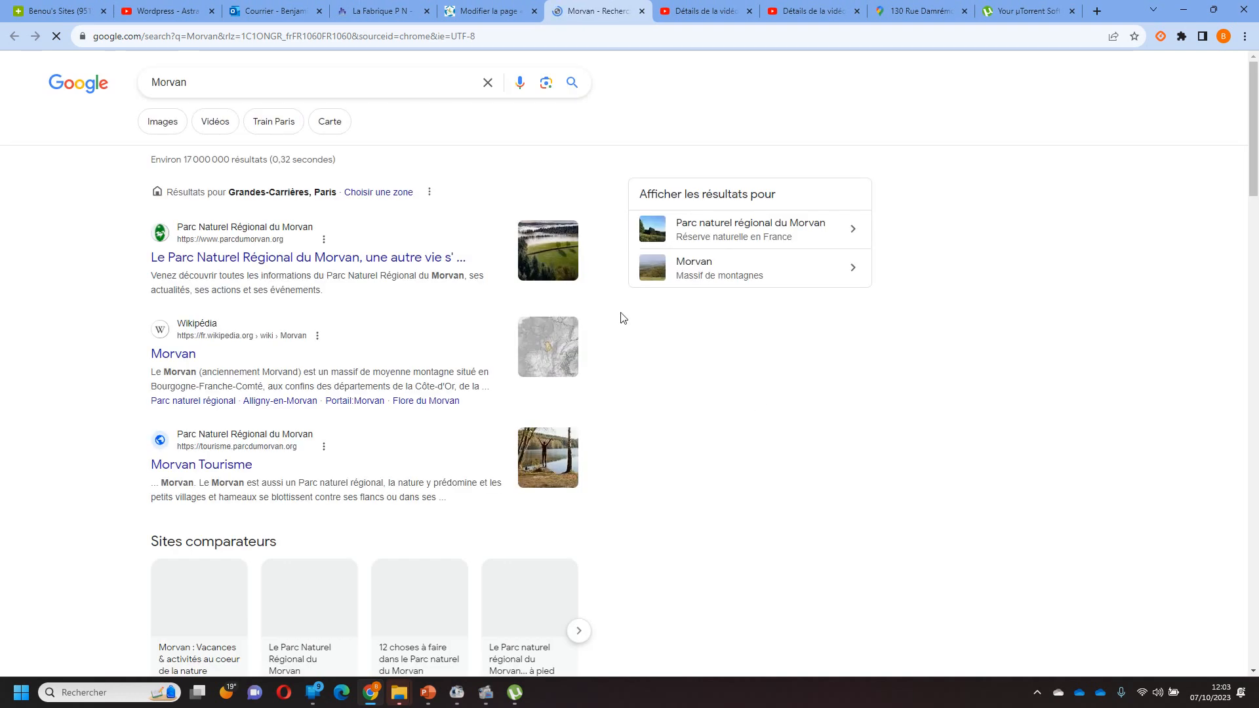
pyautogui.click(178, 354)
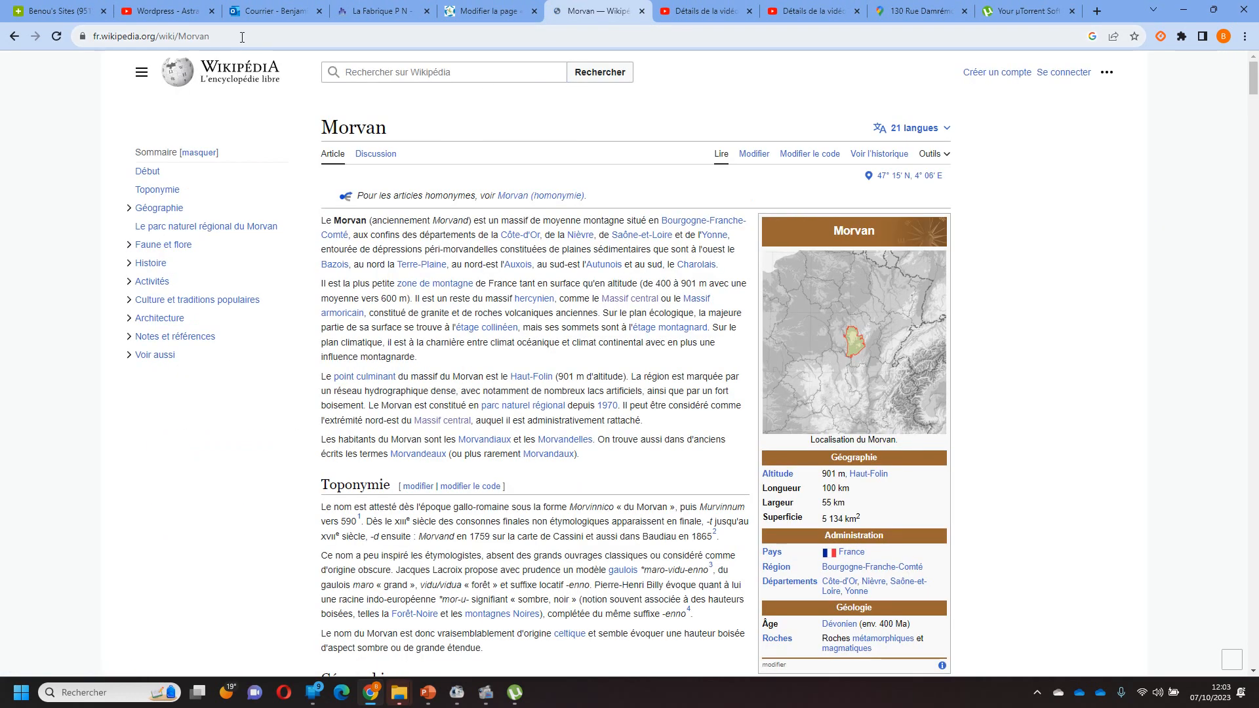
pyautogui.click(242, 37)
pyautogui.click(494, 11)
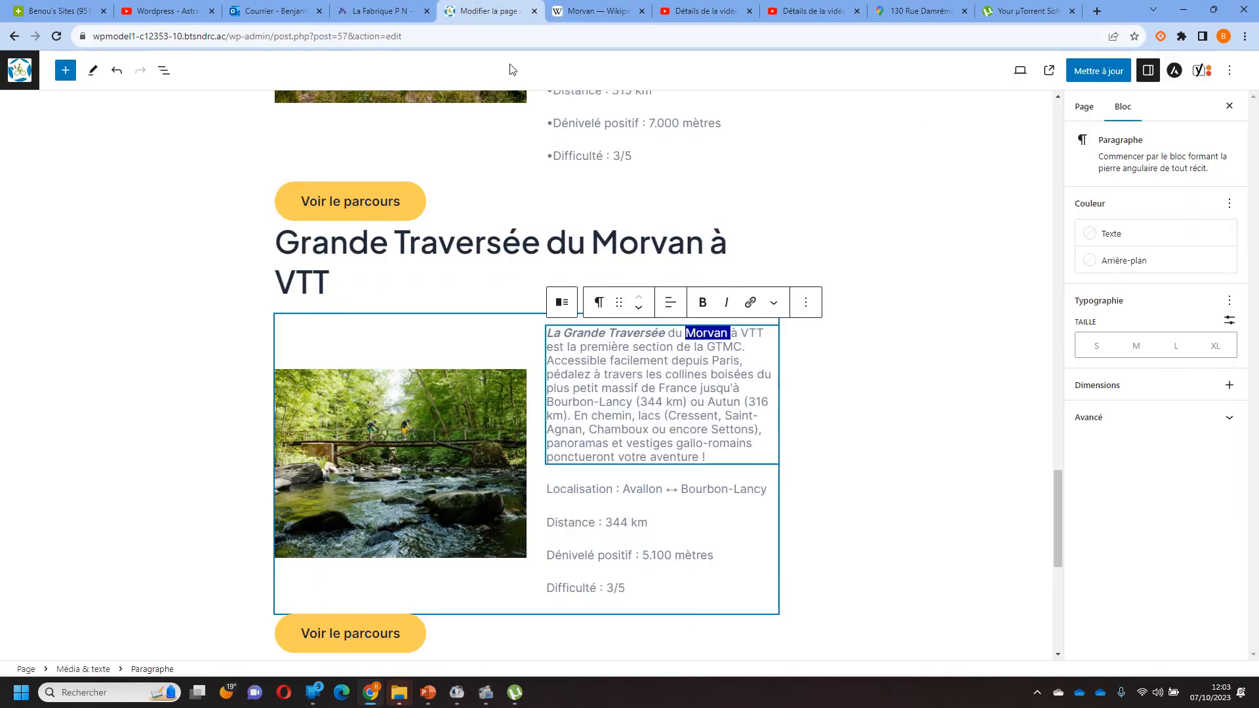
pyautogui.click(752, 306)
pyautogui.hotkey('ctrl', 'v')
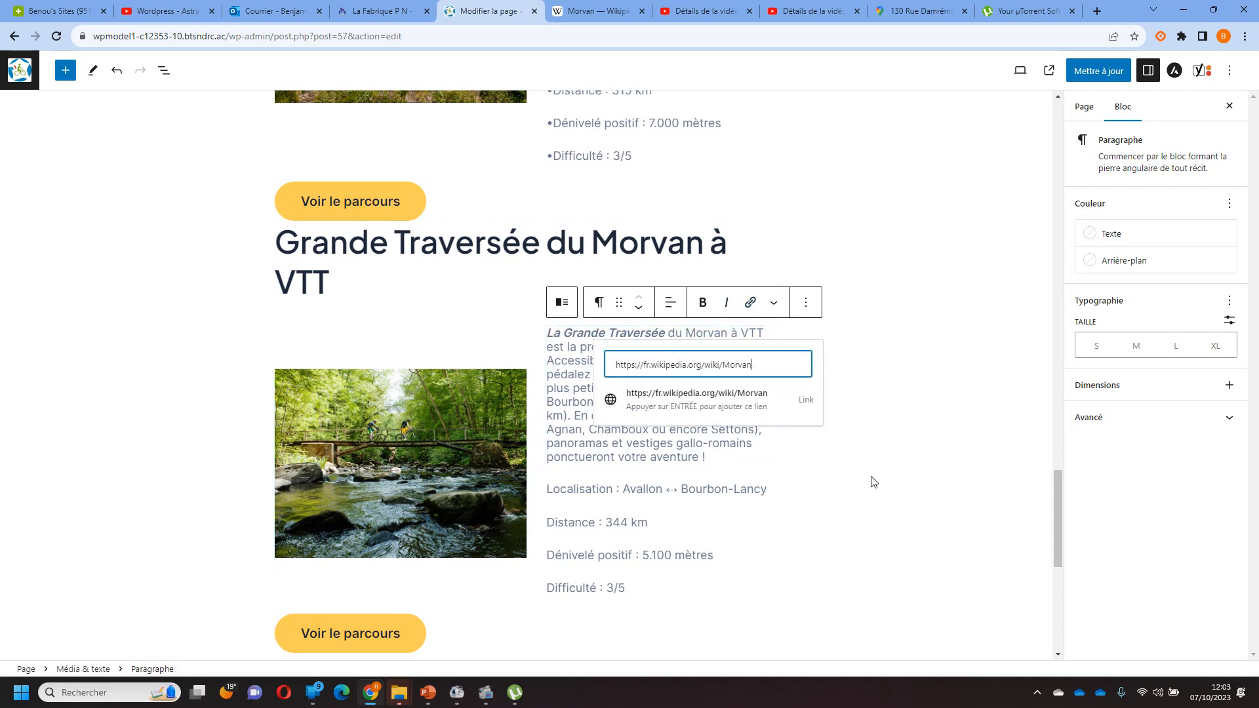
pyautogui.click(770, 413)
pyautogui.click(924, 444)
# Save the changes made to the page.
pyautogui.scroll(8, 925, 444)
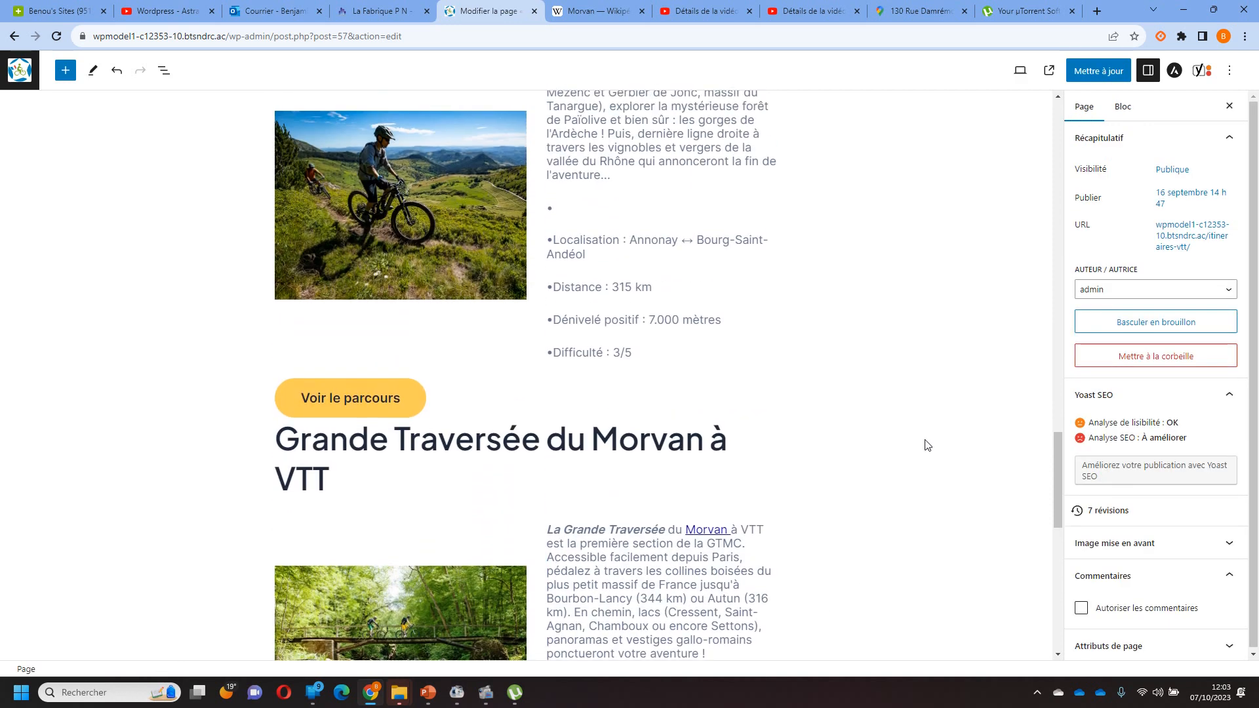
pyautogui.scroll(3, 925, 444)
pyautogui.hotkey('ctrl', 's')
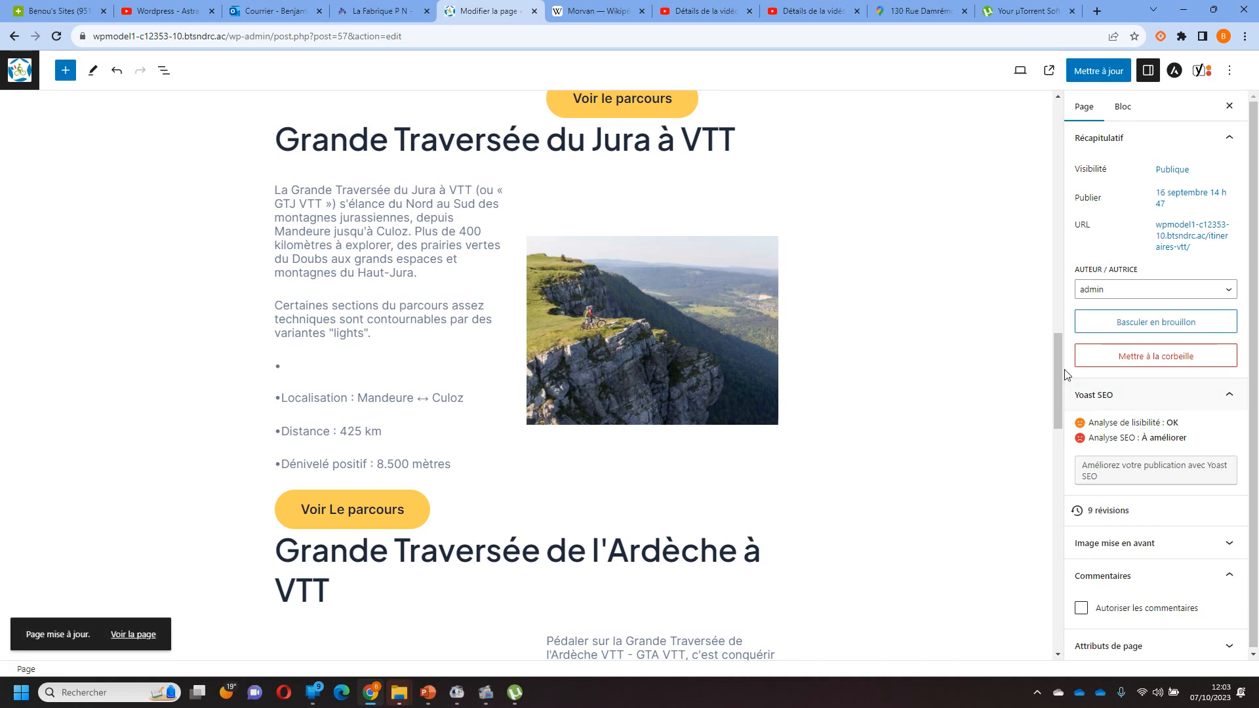
# Select the heading "Grande Traversée du Massif Central à VTT" under the Sommaire and examine the page attributes and its block settings.
pyautogui.moveTo(1060, 362); pyautogui.dragTo(1030, 244)
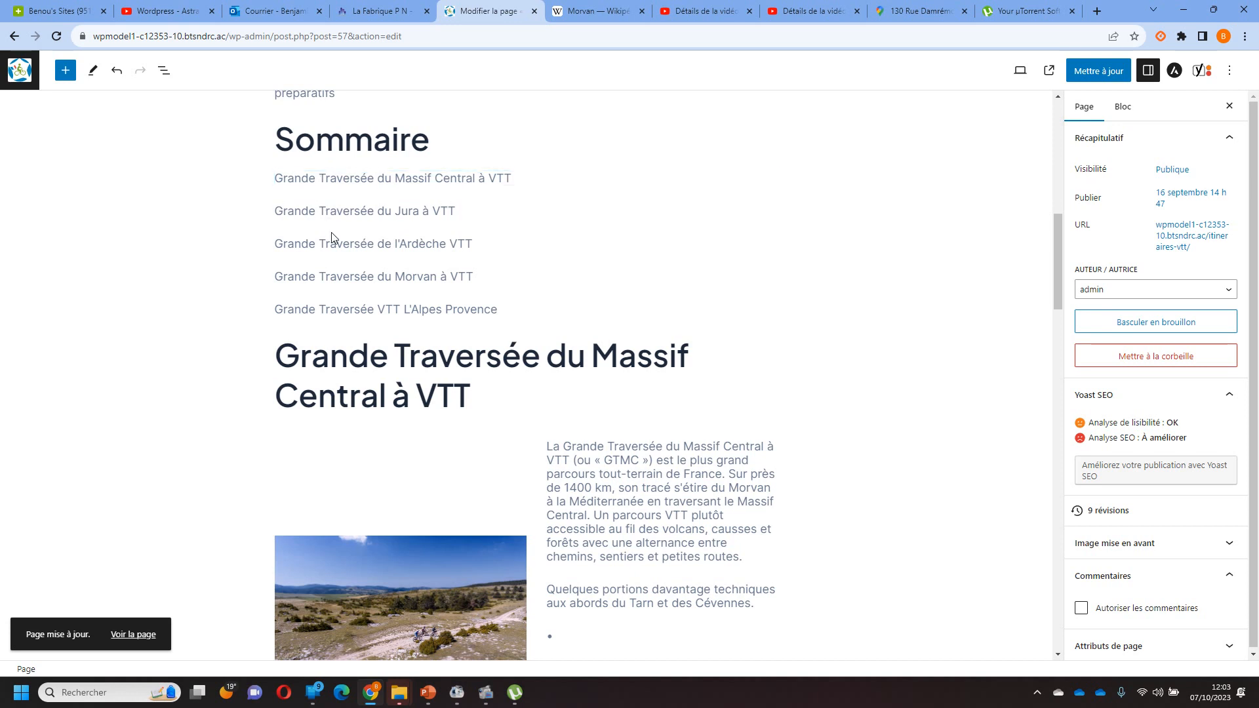
pyautogui.click(486, 402)
pyautogui.moveTo(486, 402); pyautogui.dragTo(273, 356)
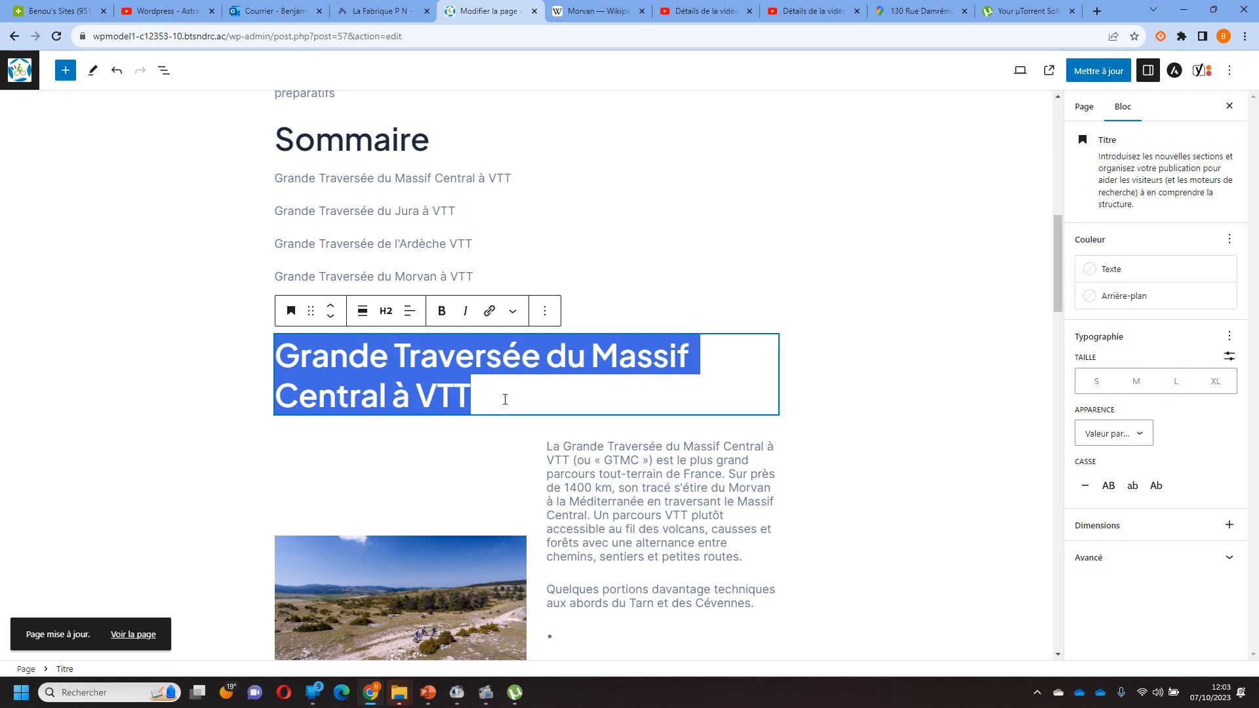
pyautogui.click(457, 387)
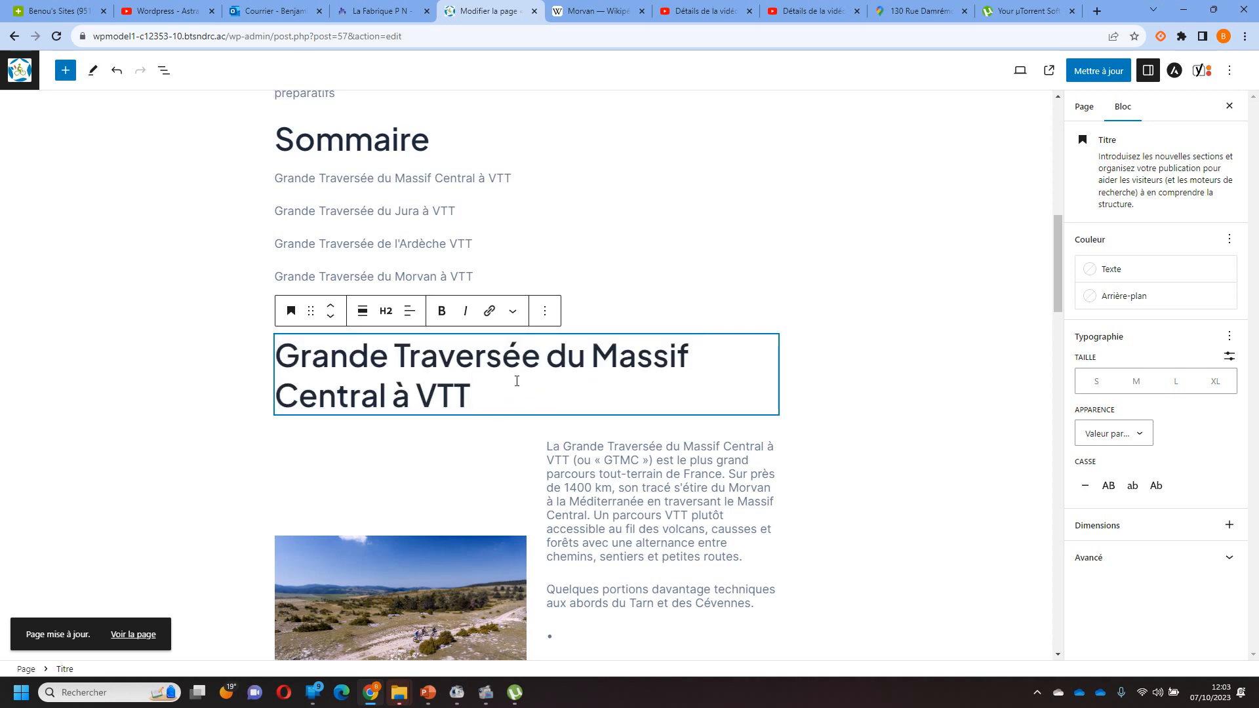
pyautogui.moveTo(461, 392); pyautogui.dragTo(255, 360)
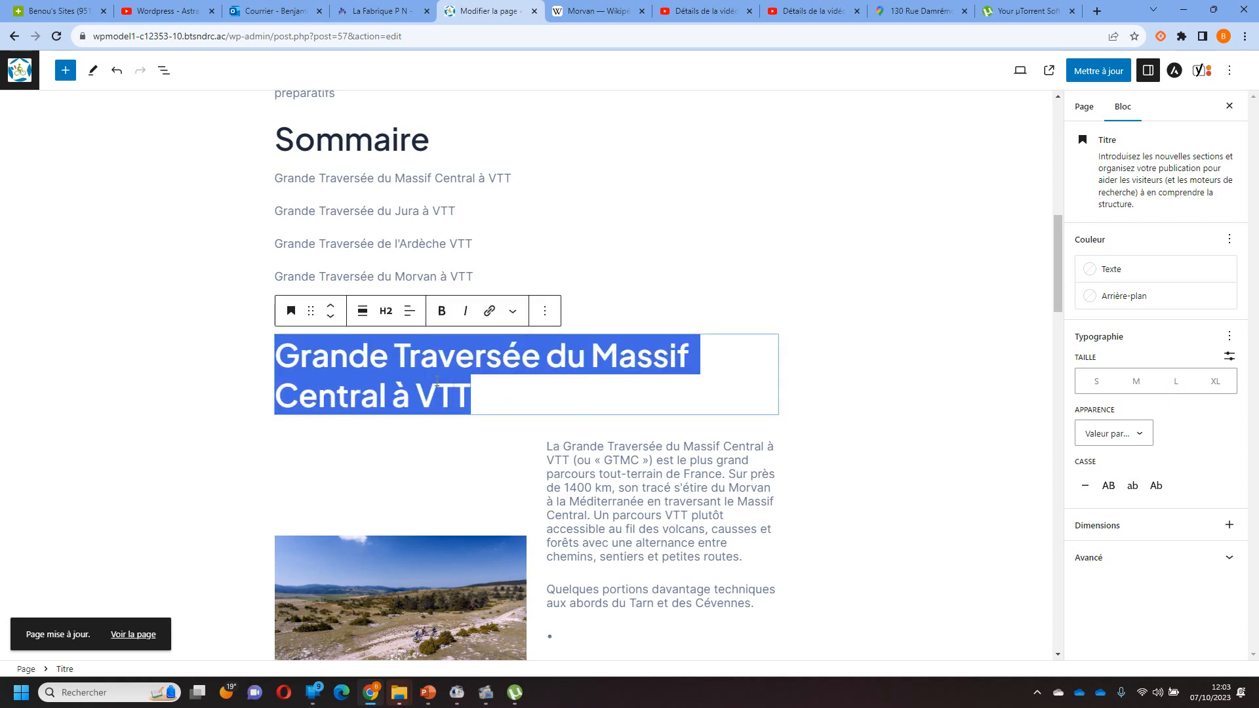
pyautogui.click(1092, 110)
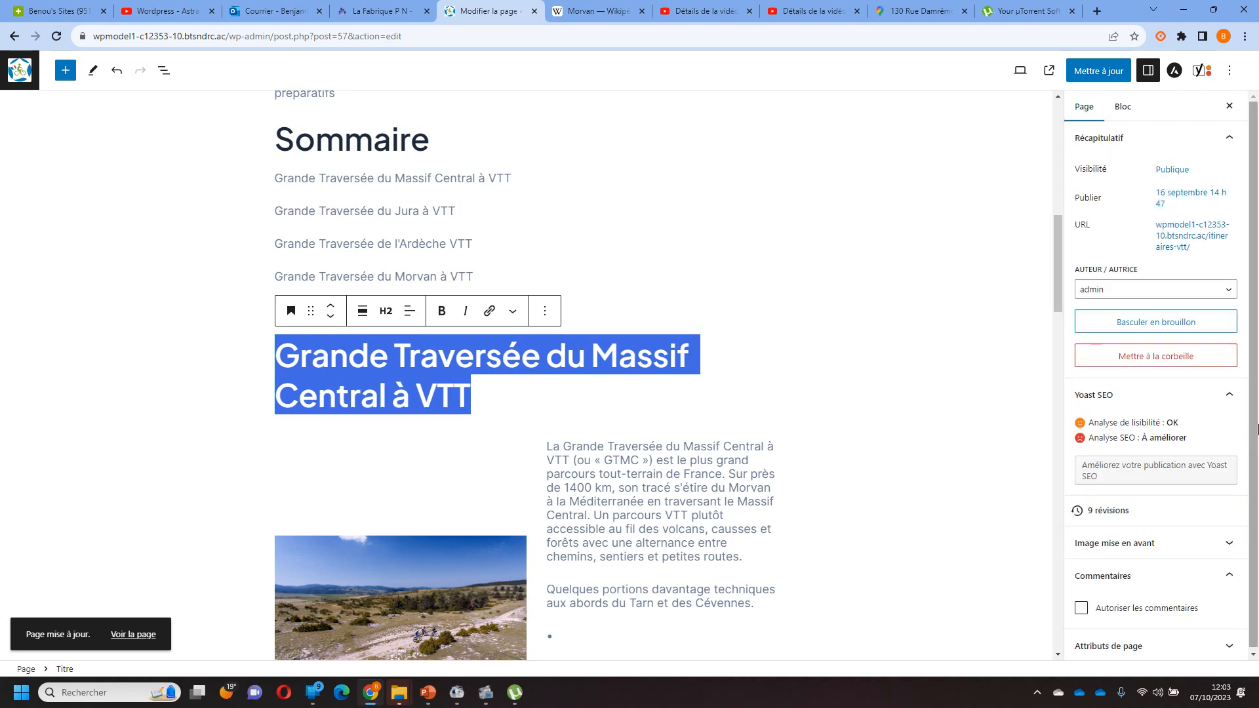
pyautogui.click(1174, 642)
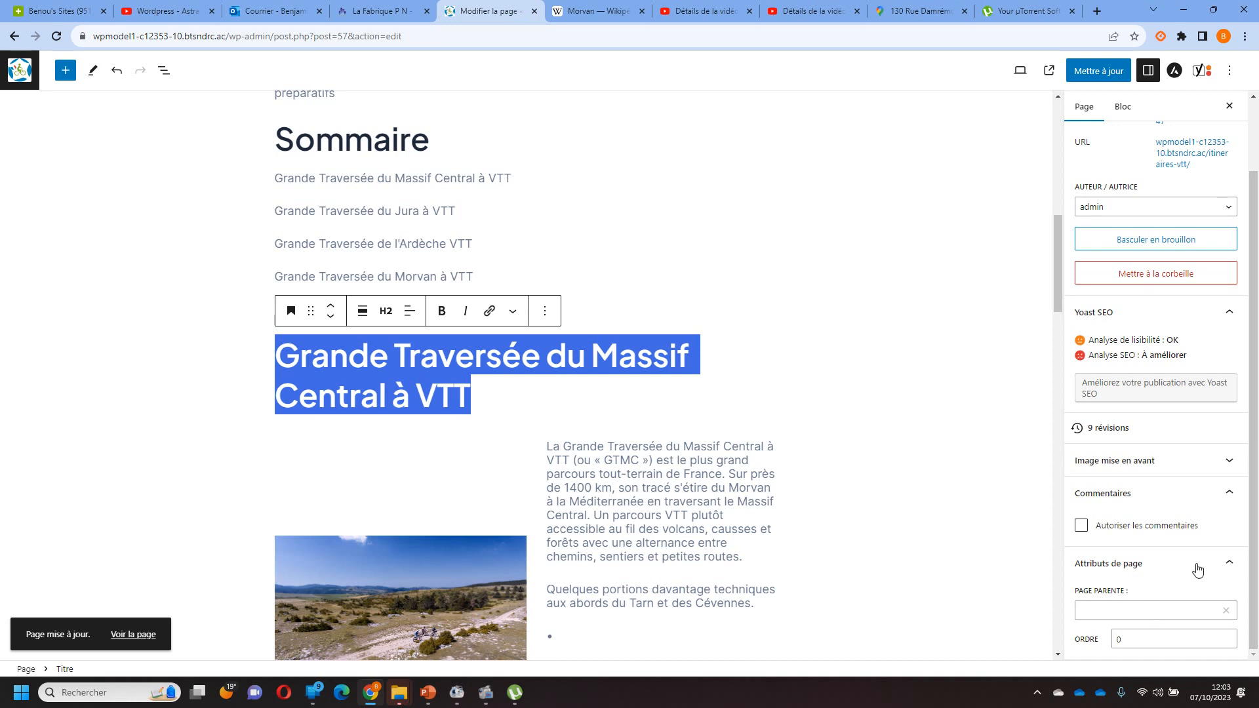
pyautogui.click(1130, 110)
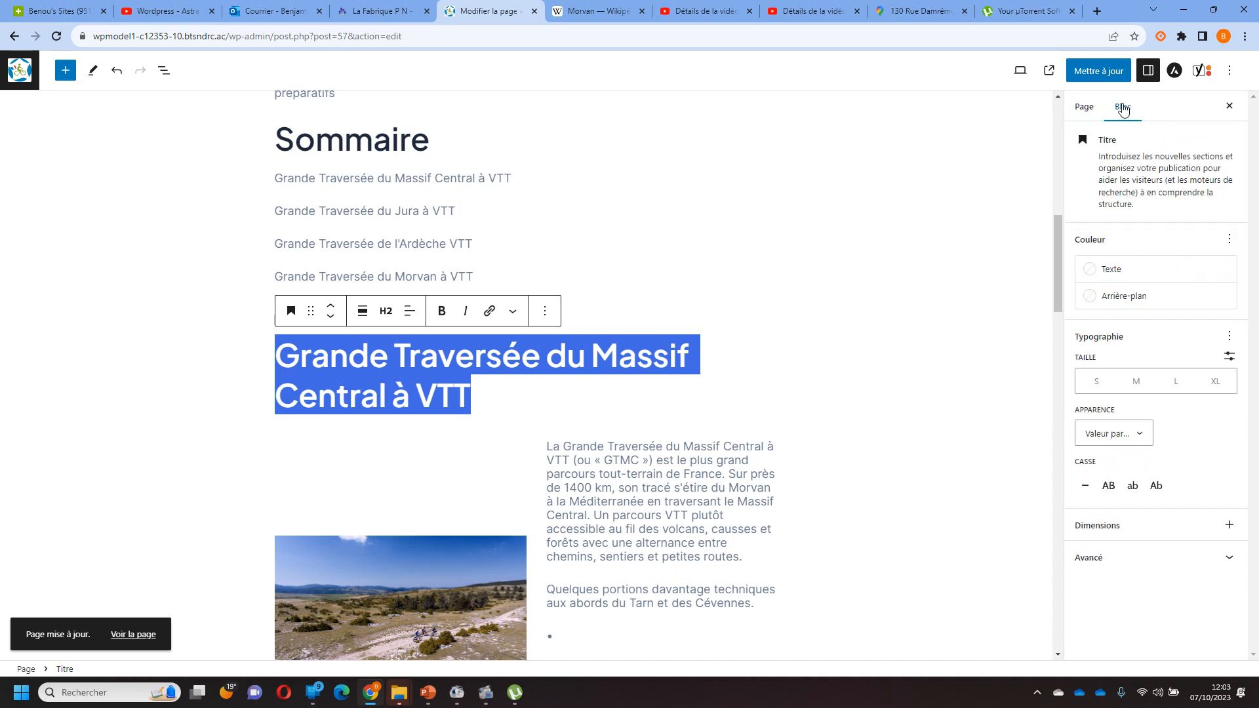
# Examine the parent page choices in the page attributes without selecting one.
pyautogui.click(1084, 107)
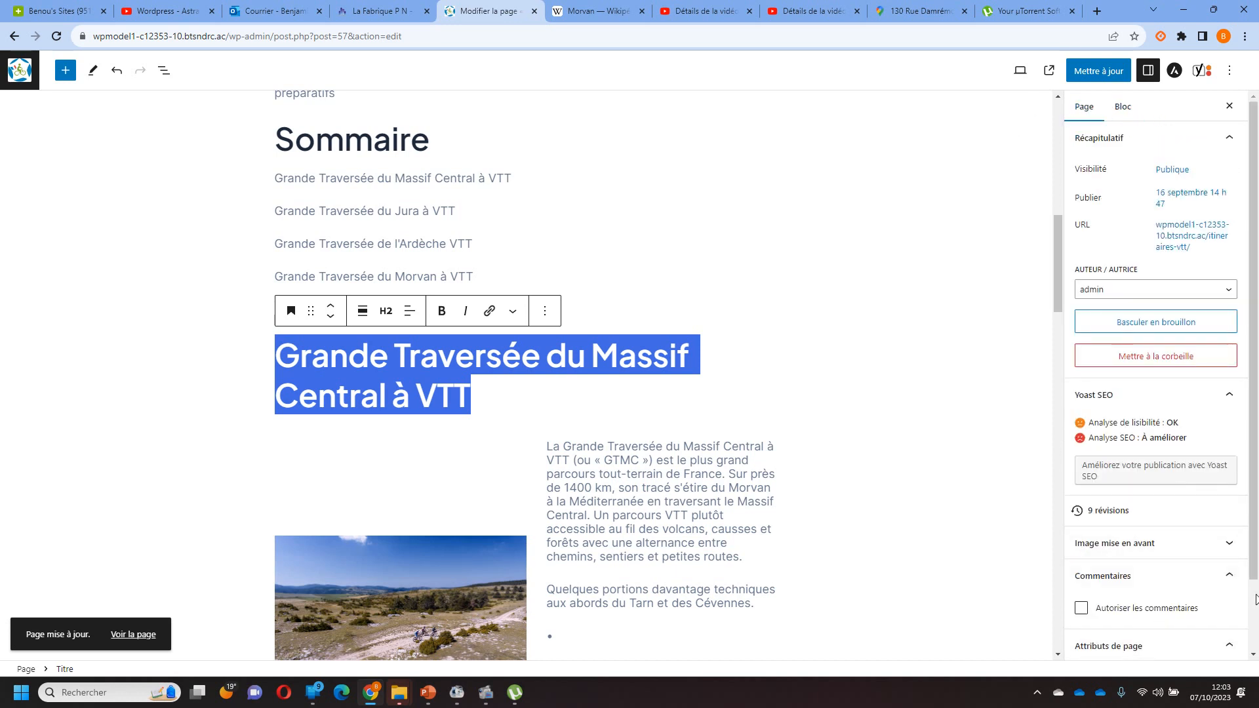
pyautogui.scroll(-2, 1161, 610)
pyautogui.click(1143, 612)
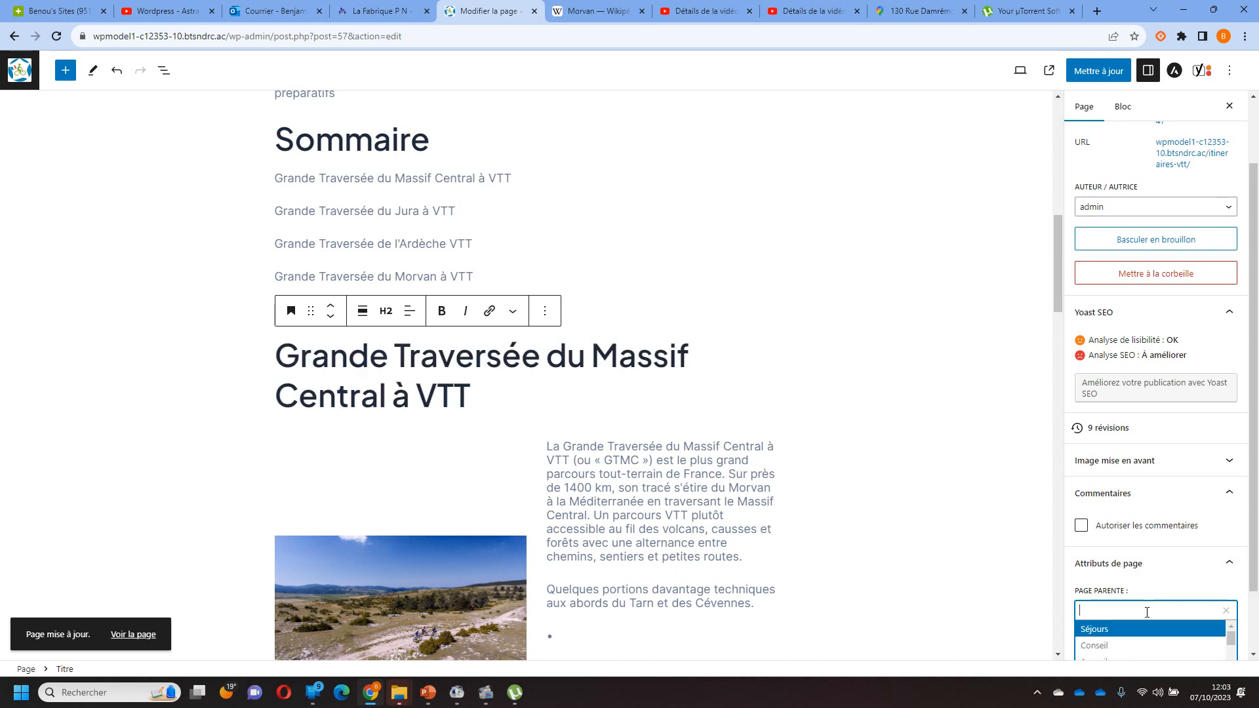
pyautogui.click(1169, 585)
pyautogui.click(1161, 611)
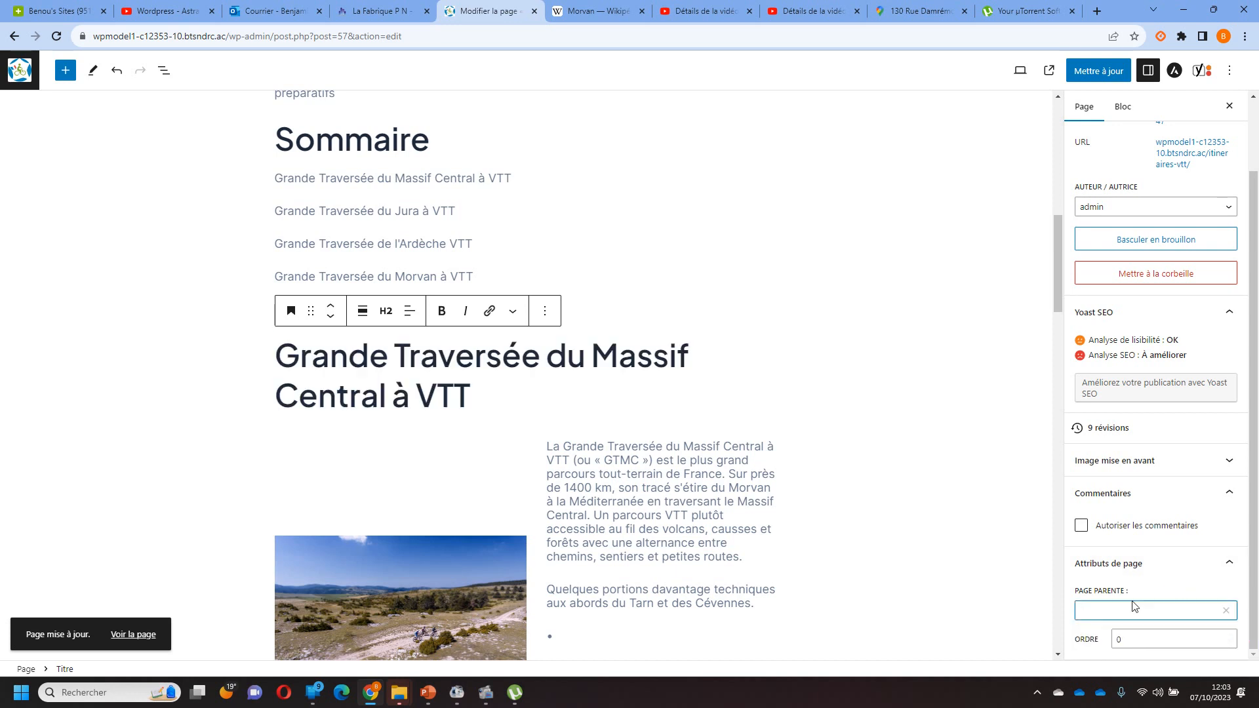
# Reselect the Massif Central heading and examine its additional text formatting options, along with the page attributes.
pyautogui.moveTo(278, 353)
pyautogui.mouseDown()
pyautogui.moveTo(416, 400)
pyautogui.moveTo(415, 415)
pyautogui.moveTo(513, 414)
pyautogui.moveTo(257, 347)
pyautogui.mouseUp()
pyautogui.click(487, 400)
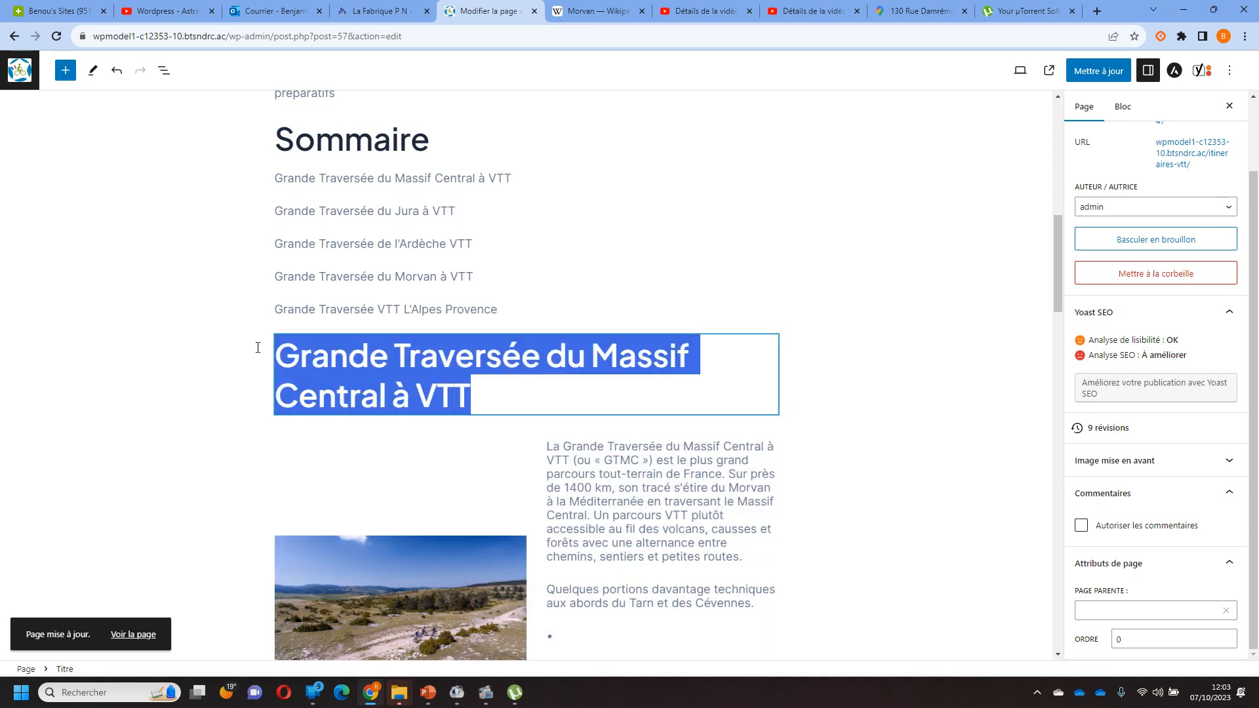
pyautogui.click(257, 348)
pyautogui.moveTo(488, 384); pyautogui.dragTo(257, 362)
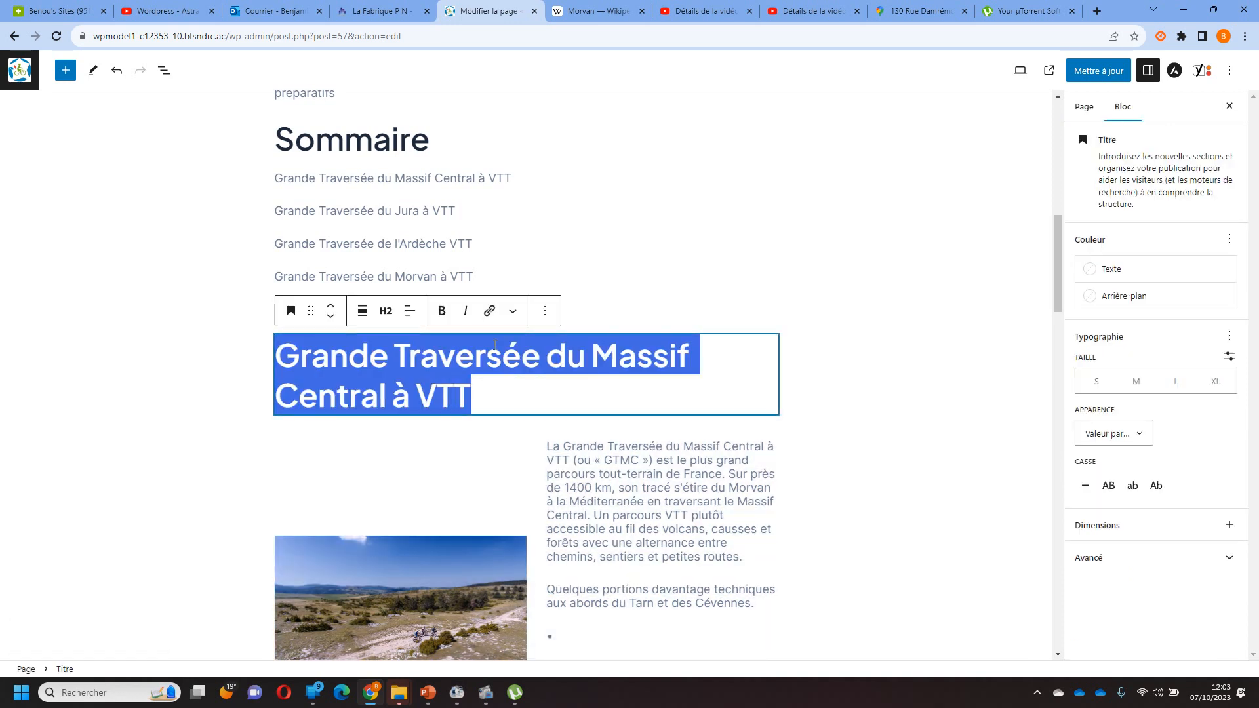
pyautogui.click(513, 312)
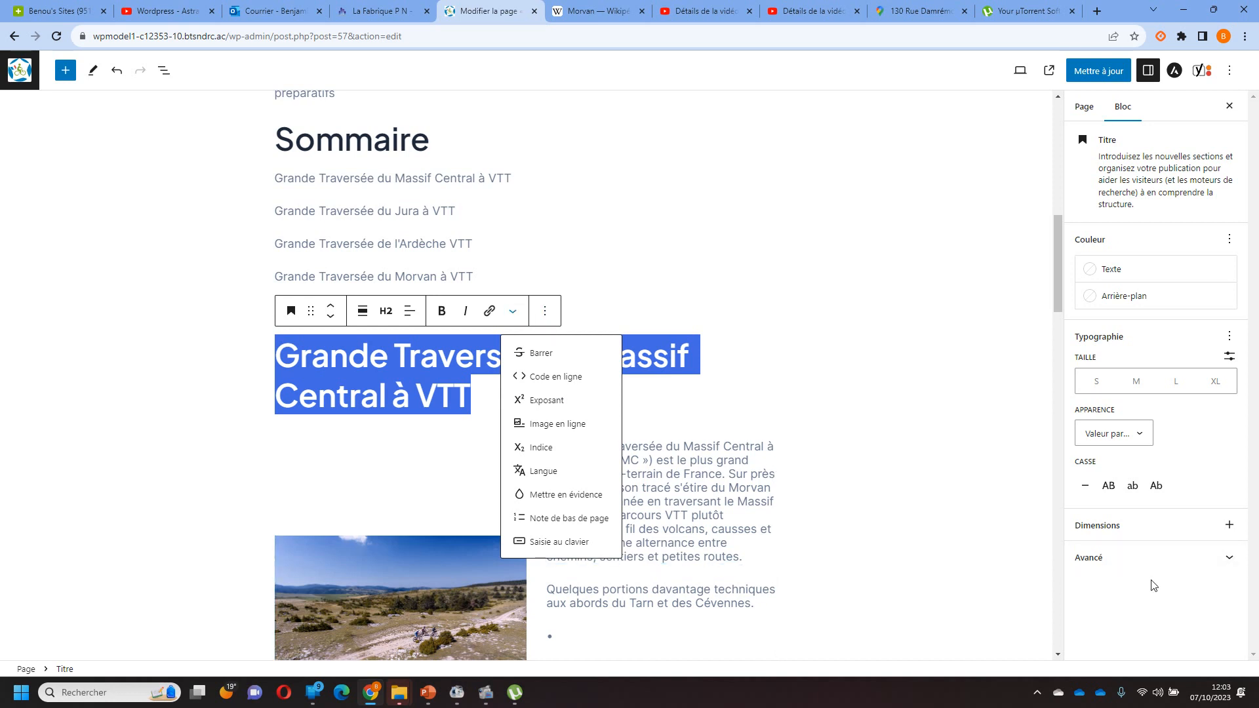
pyautogui.click(1084, 106)
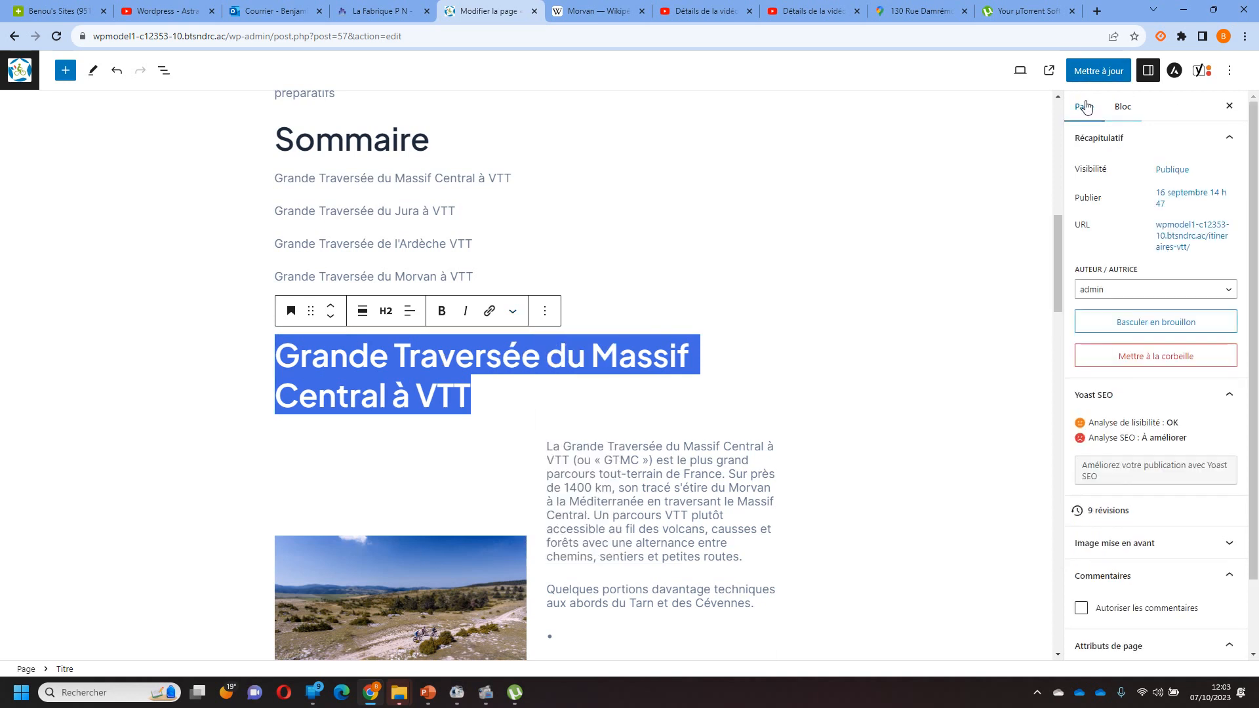
pyautogui.scroll(-2, 1254, 617)
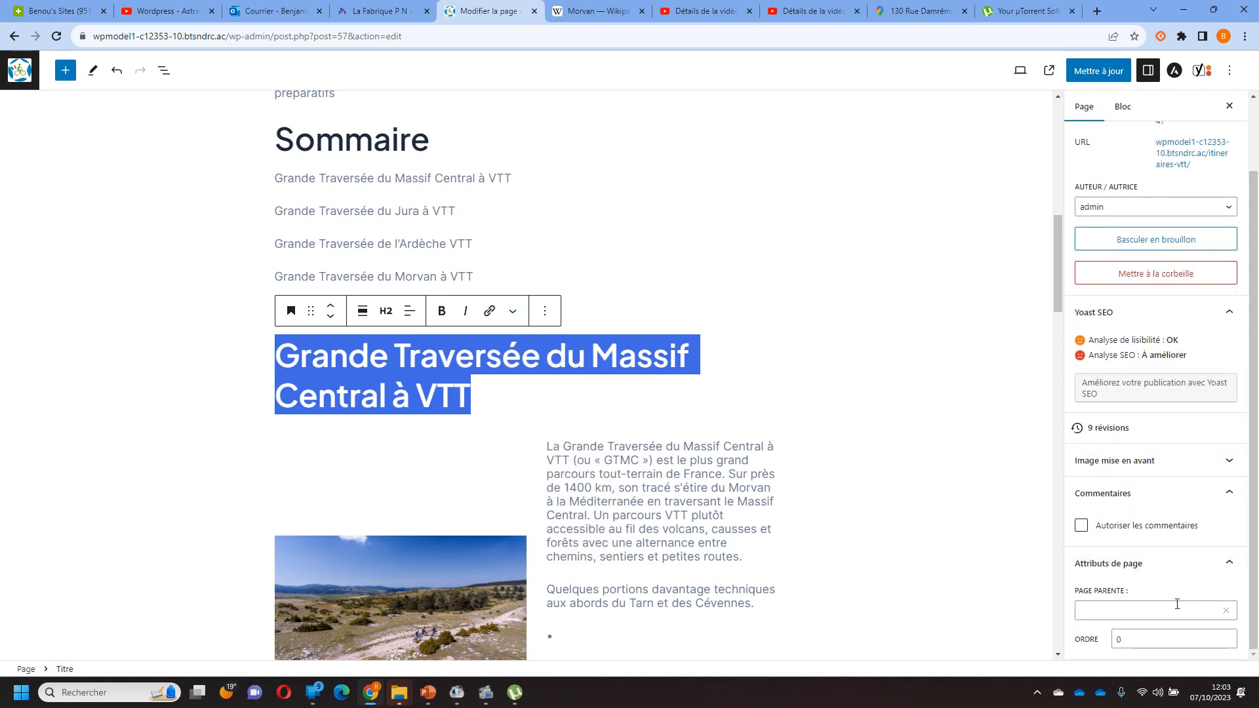
pyautogui.click(1148, 613)
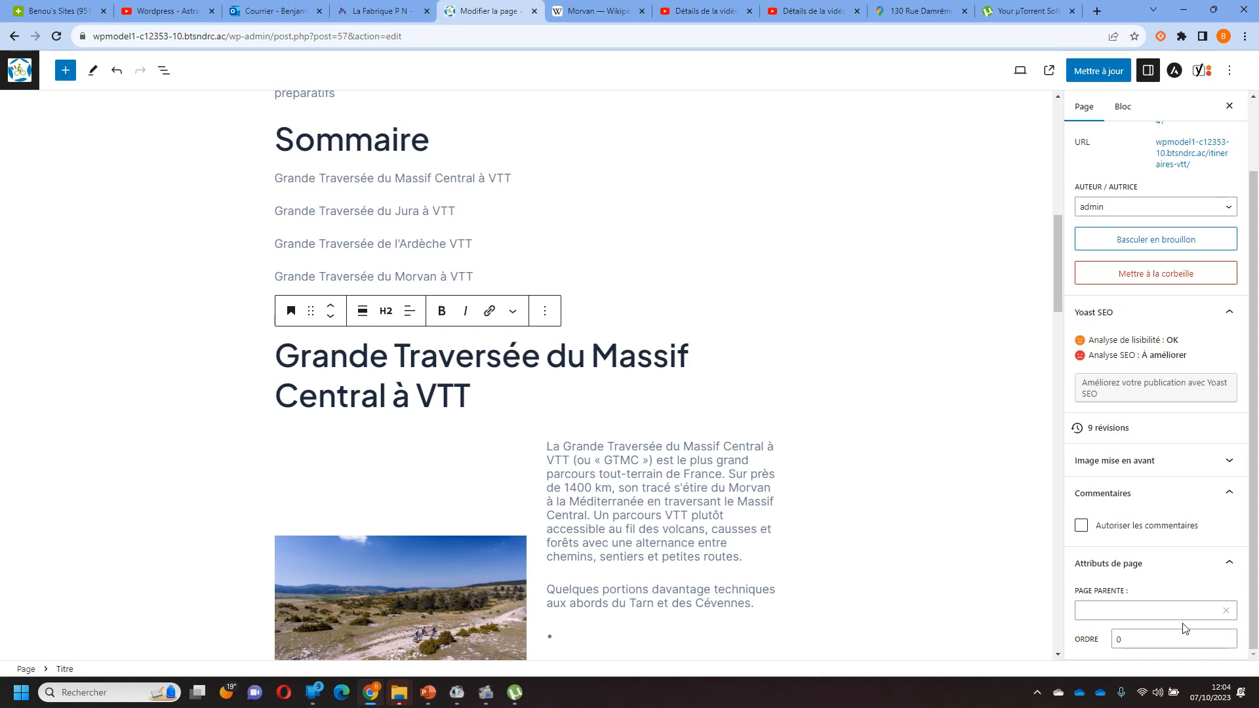
pyautogui.scroll(2, 1257, 402)
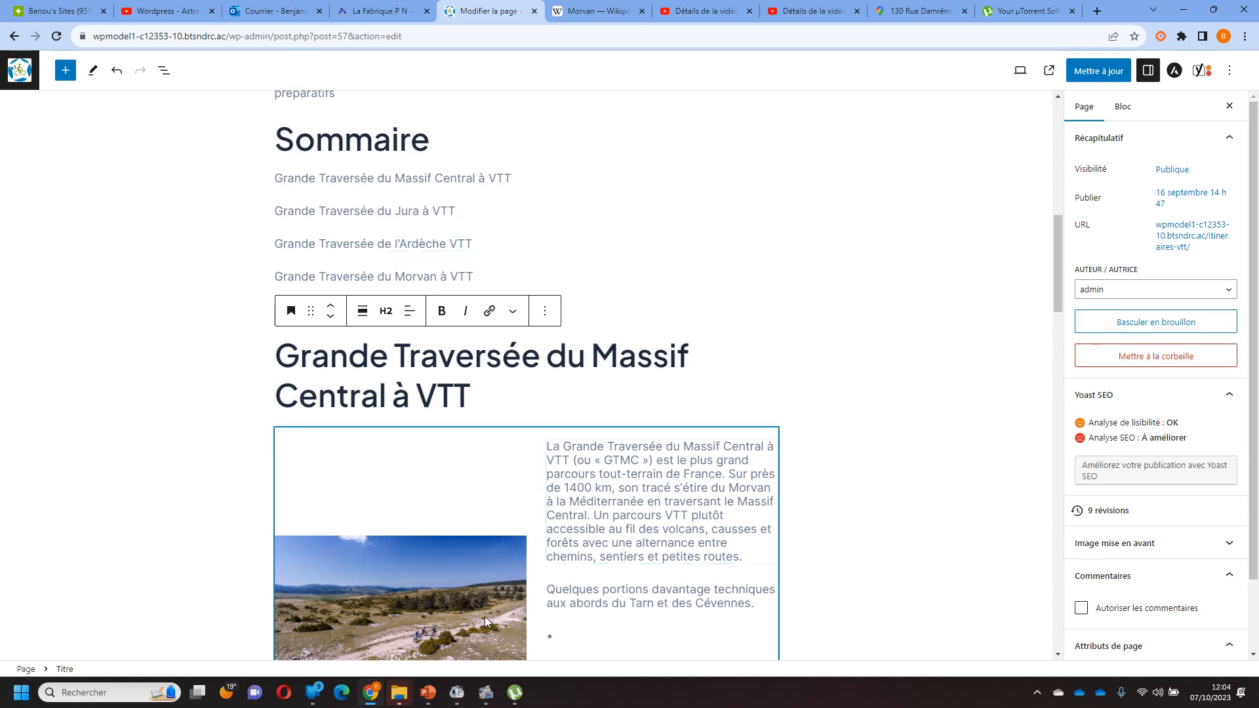
pyautogui.moveTo(485, 692)
pyautogui.click(407, 629)
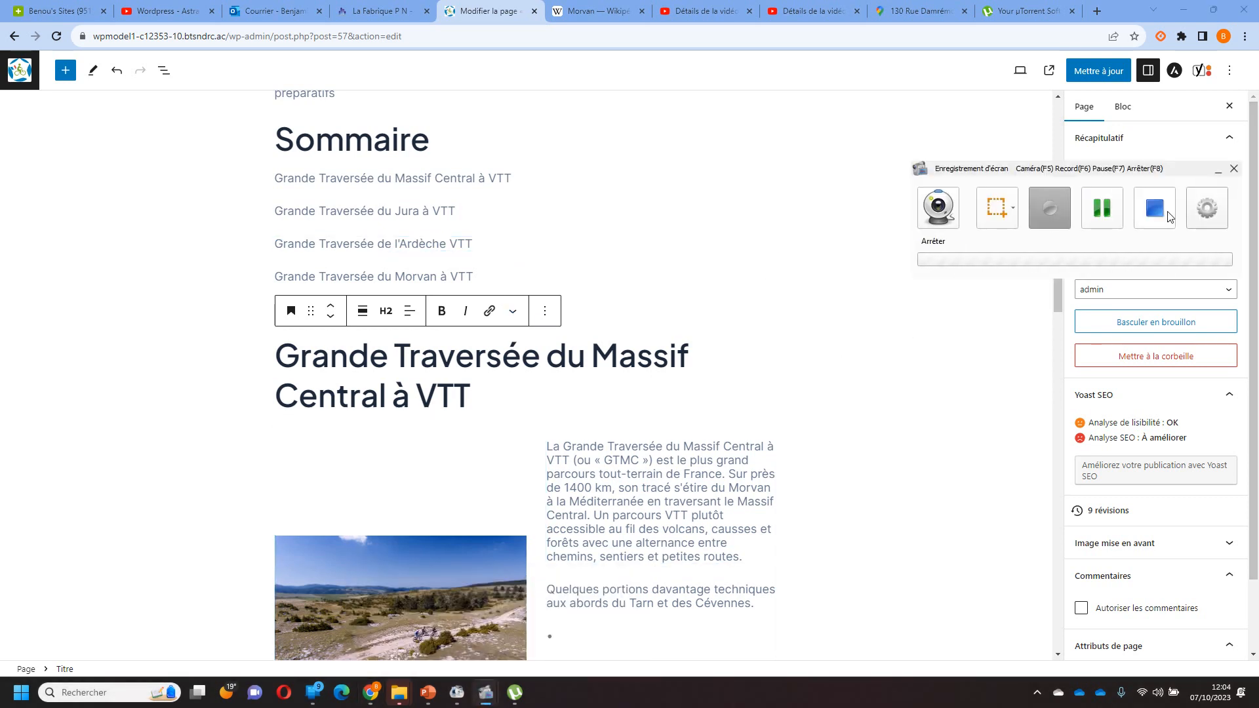